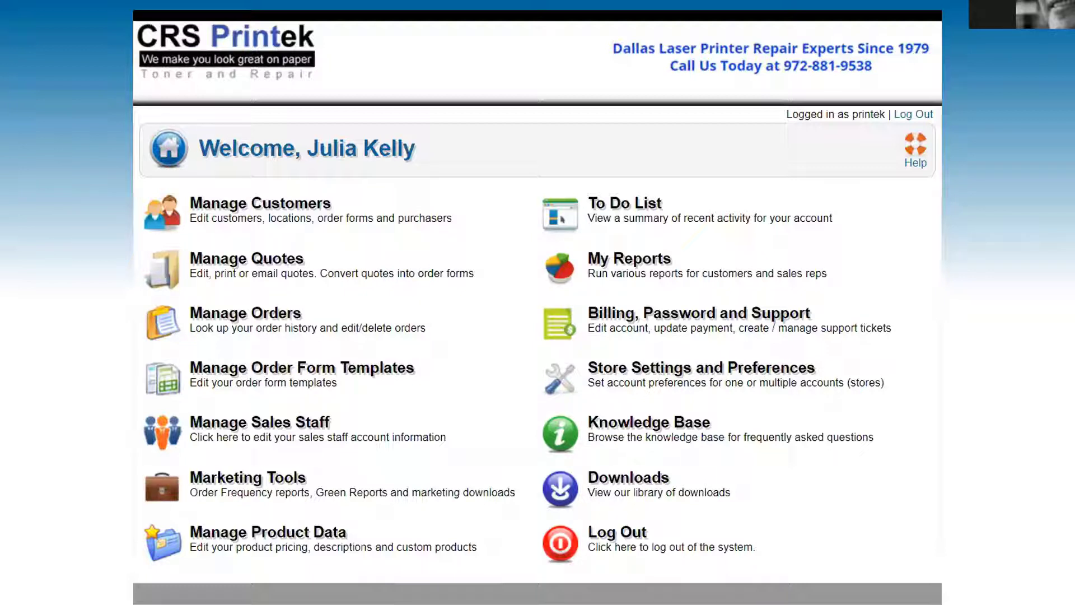
Bring up the portal's Manage Customers page, showing an empty customer list
key("ctrl+l")
key("Escape")
left_click_drag(855, 119, 887, 124)
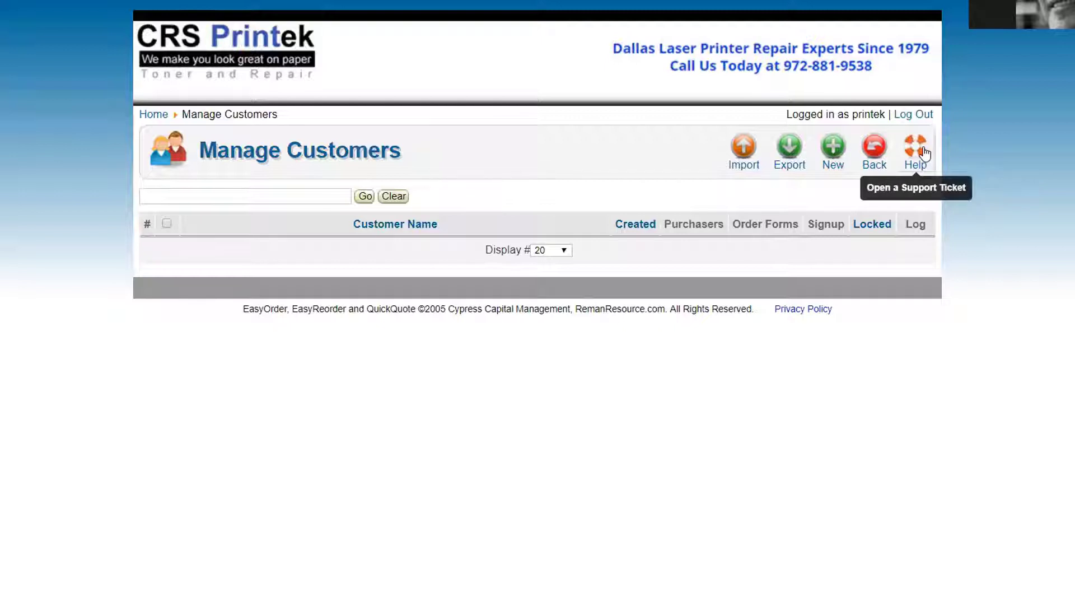
Start a new customer and enter ABC CPA as the customer name
left_click(831, 153)
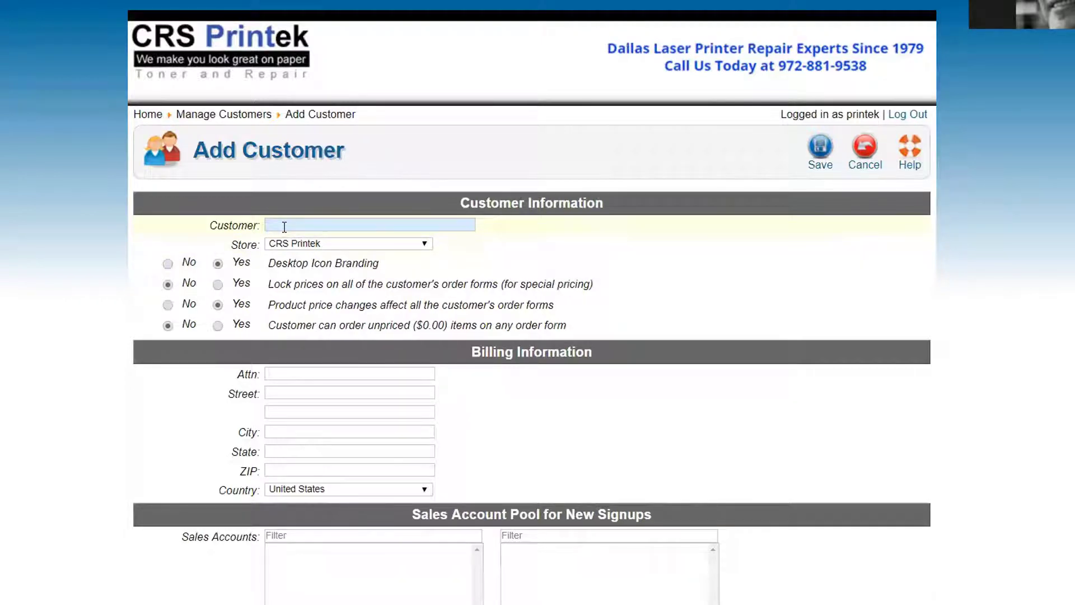
type("ABC CPA")
left_click_drag(281, 289, 599, 286)
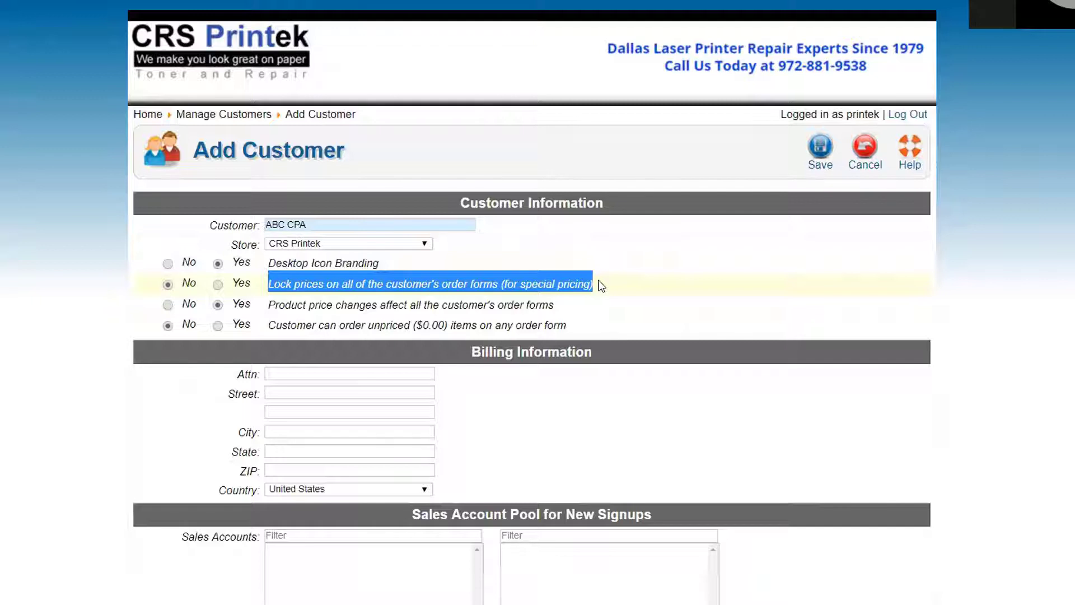
left_click(218, 285)
left_click(15, 346)
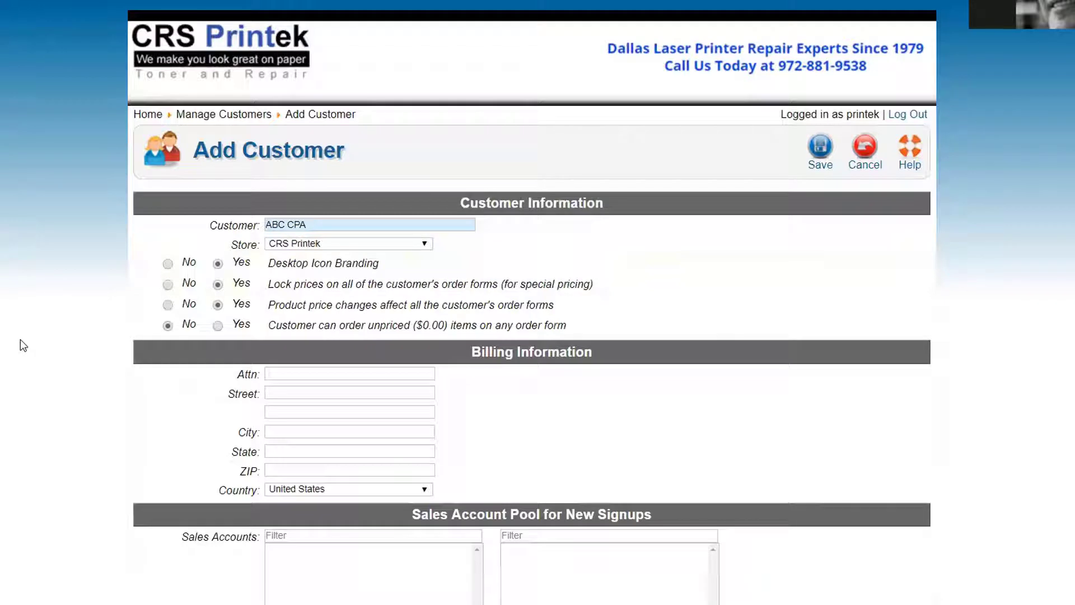
mouse_move(591, 301)
left_click(168, 285)
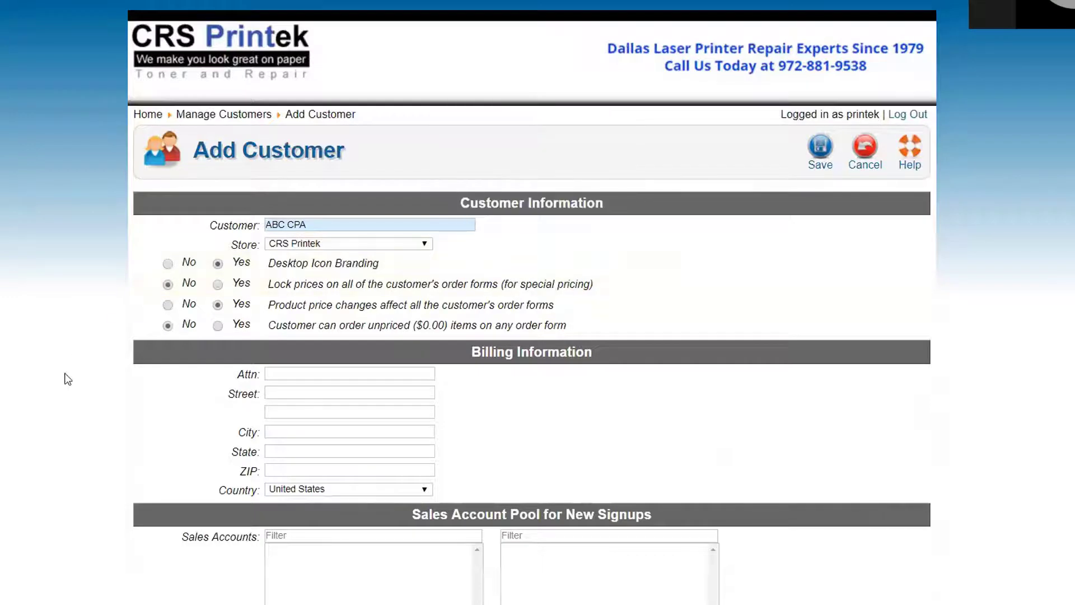
Enter Accounting as the billing attention and 1232 Way Dr. as the street
left_click(301, 370)
type("Accounting")
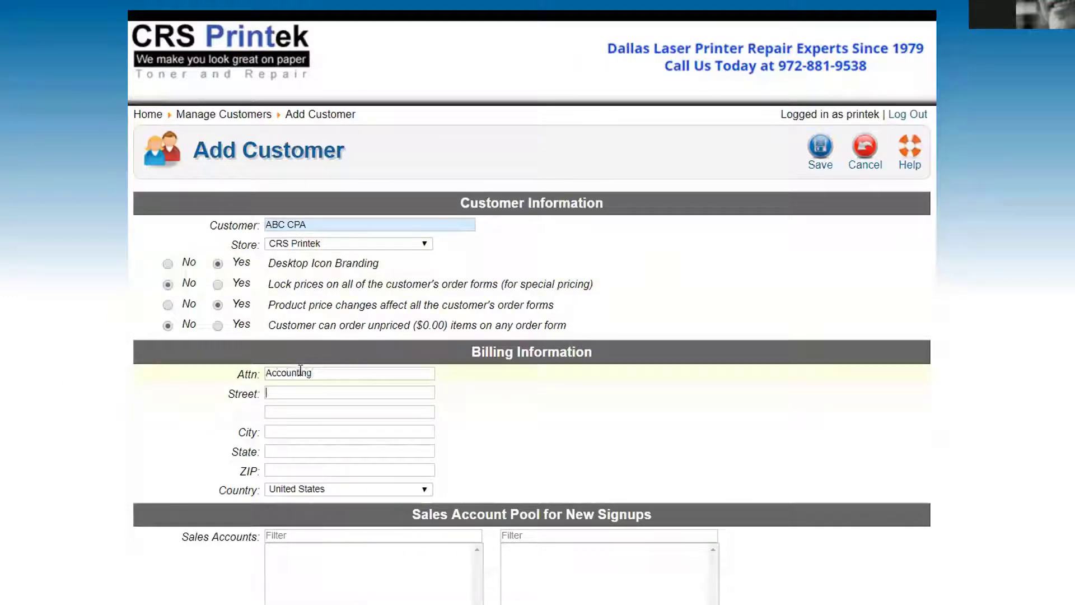
key("Tab")
type("1232 Way Dr.")
Enter billing city Austin, state TX and ZIP 78660
key("Tab")
key("Tab")
type("AS")
key("BackSpace")
type("ustin")
key("Tab")
type("TX")
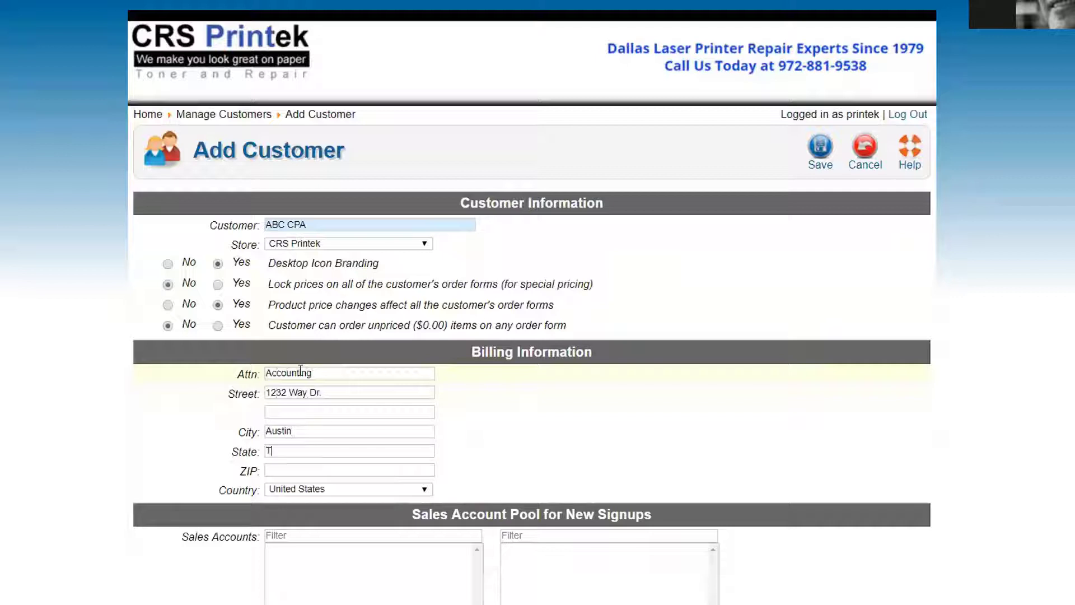
key("Tab")
type("78660")
scroll(103, 422, "down", 3)
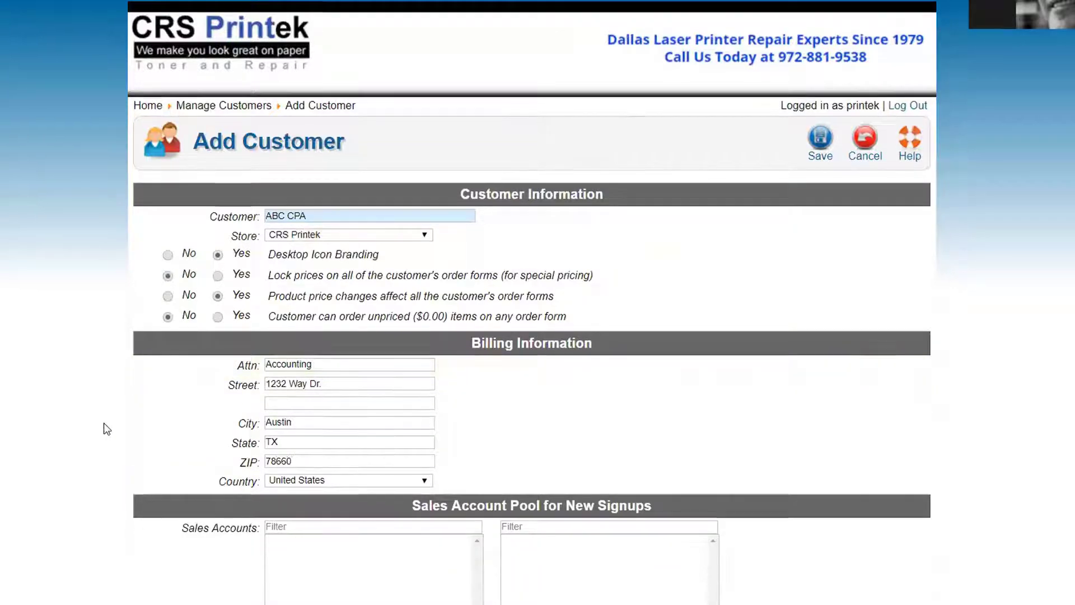
scroll(227, 490, "down", 3)
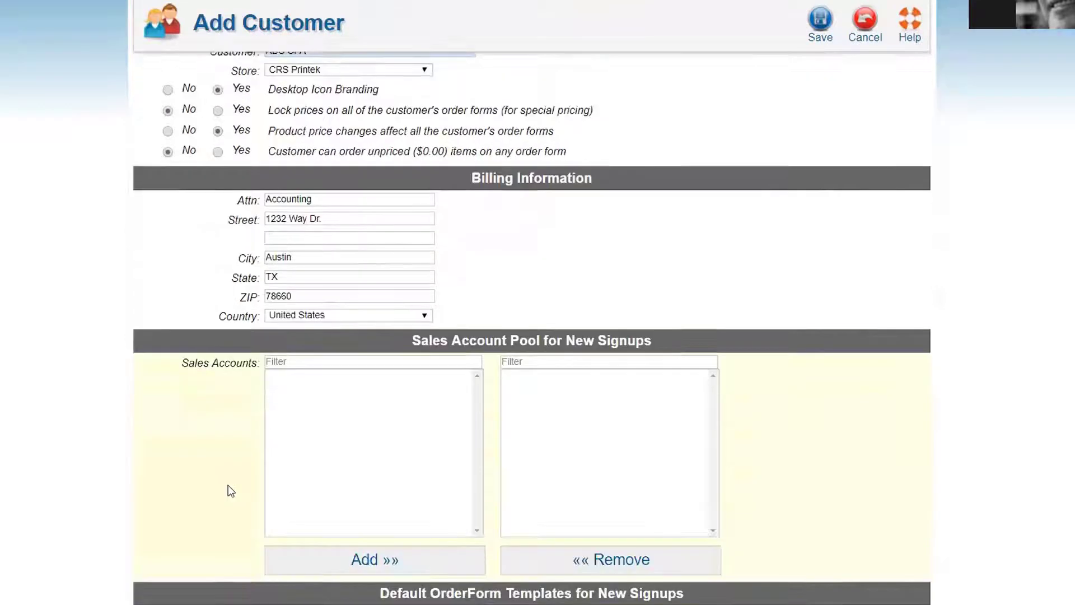
scroll(231, 490, "up", 2)
scroll(234, 491, "up", 1)
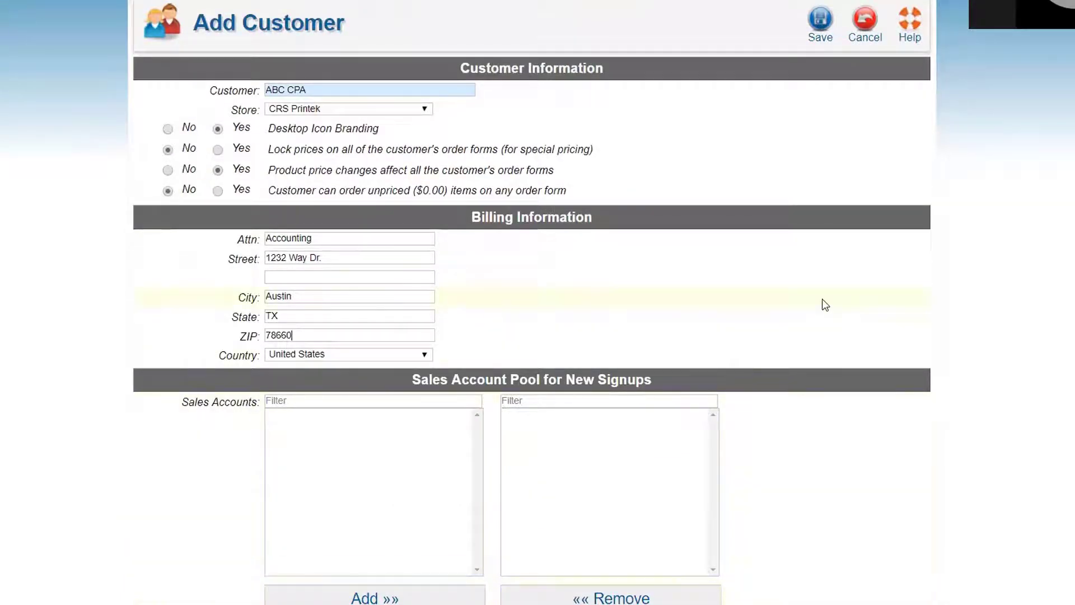
scroll(824, 303, "up", 3)
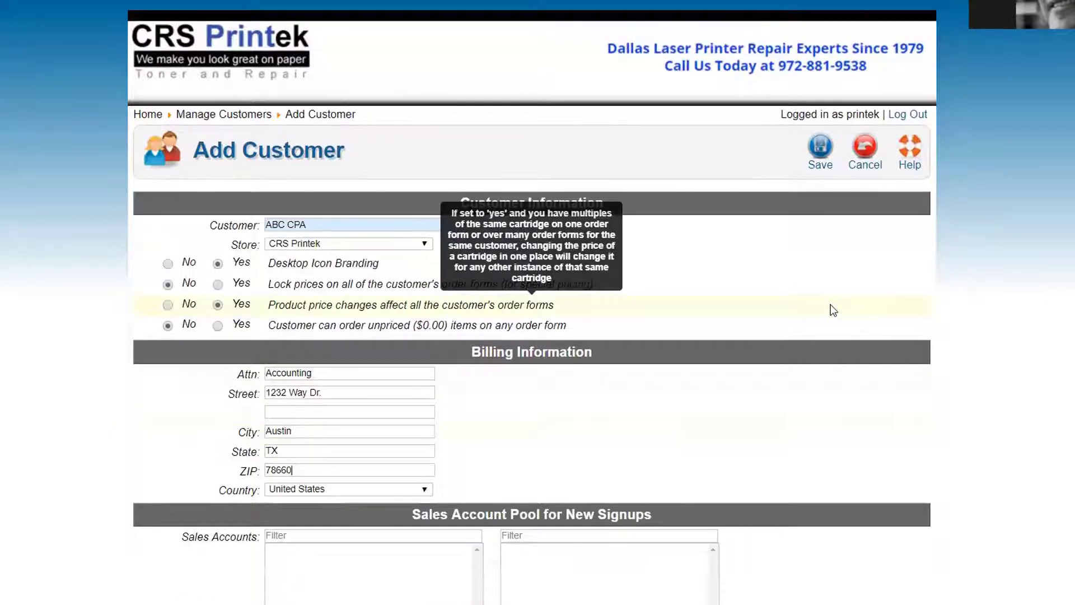
Save ABC CPA as a new customer, bringing up its Add Location form
left_click(820, 161)
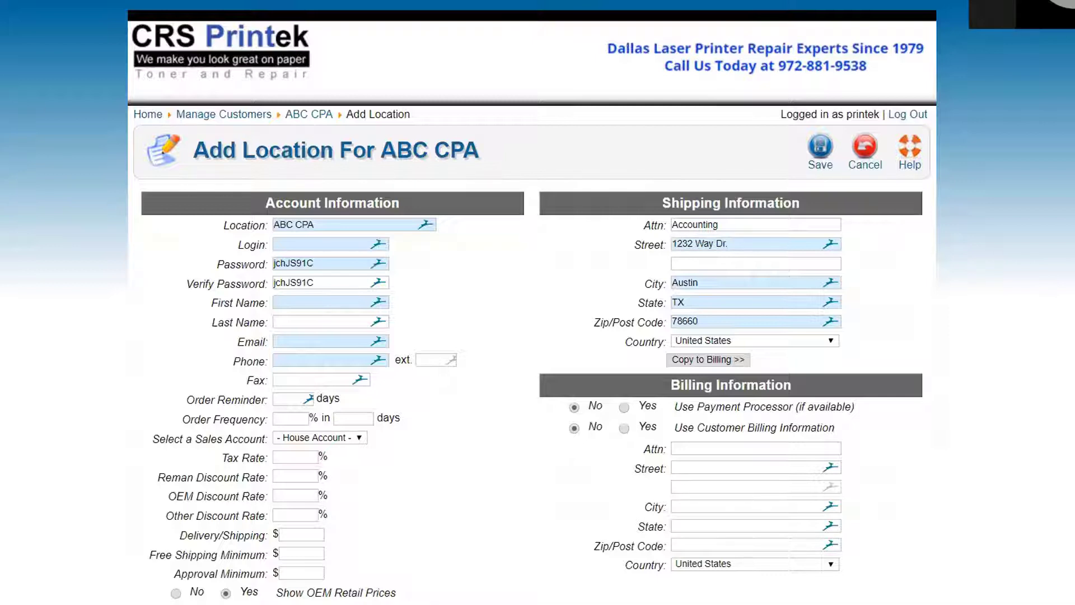
left_click(338, 250)
left_click(263, 225)
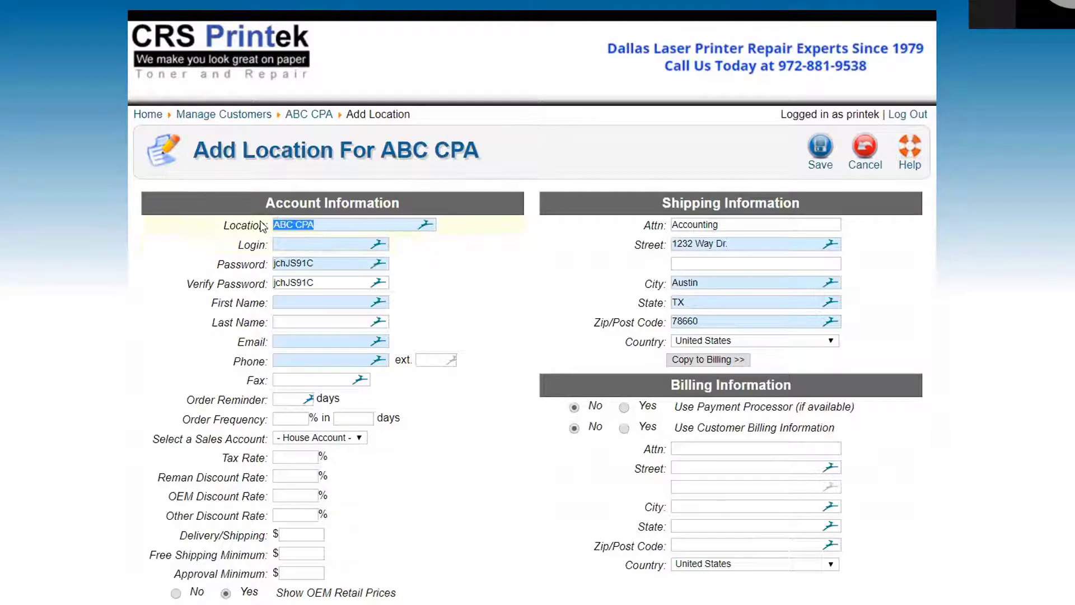
left_click(82, 268)
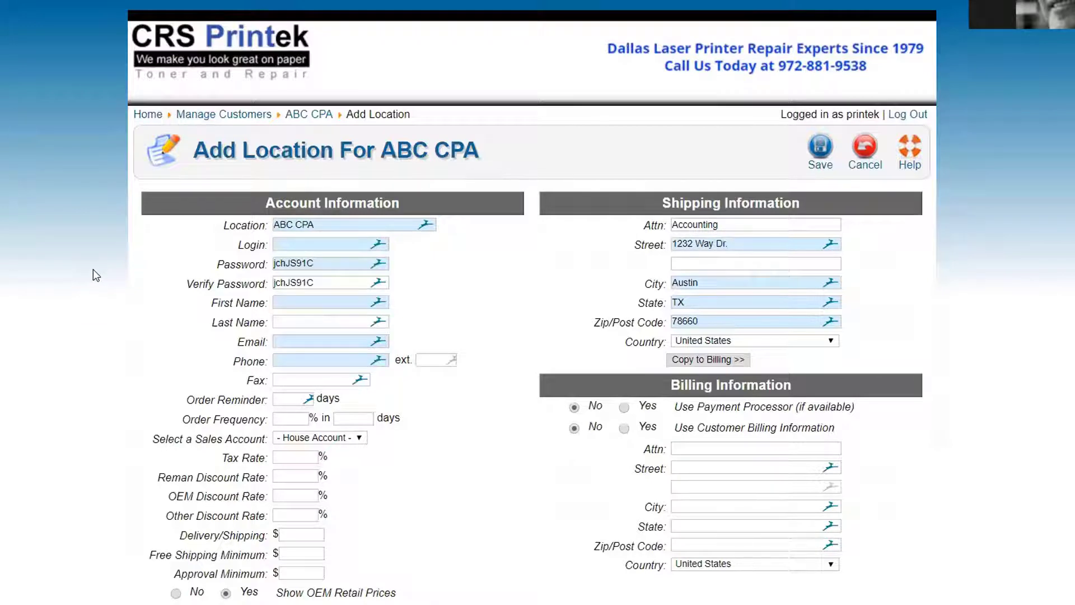
Name the customer's first location Austin
left_click(245, 221)
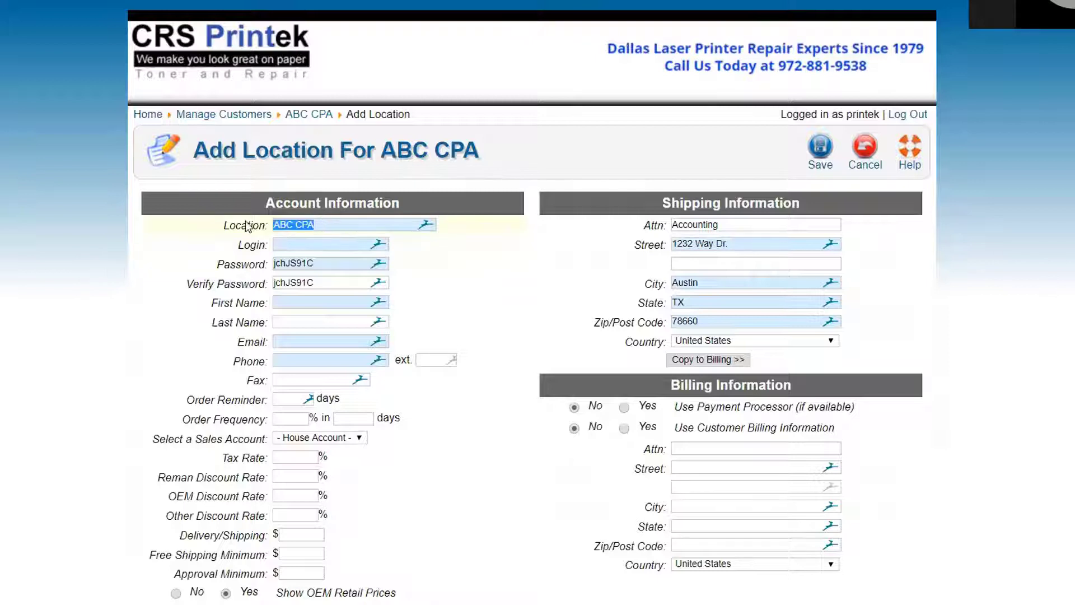
type("445")
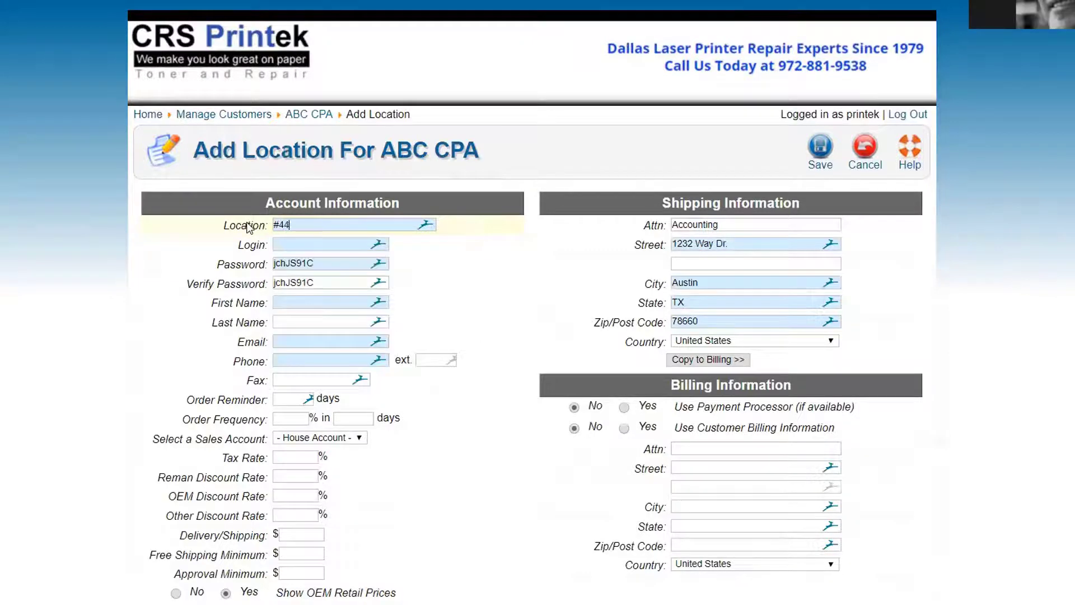
key("BackSpace")
key("BackSpace")
key("BackSpace")
key("BackSpace")
type("Austin")
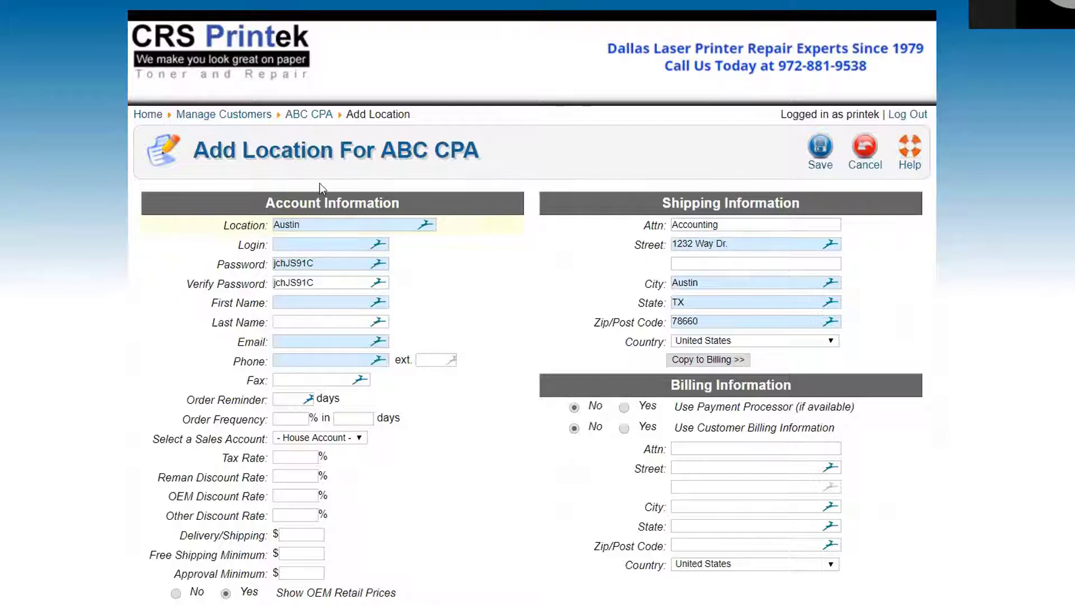
left_click_drag(395, 150, 479, 150)
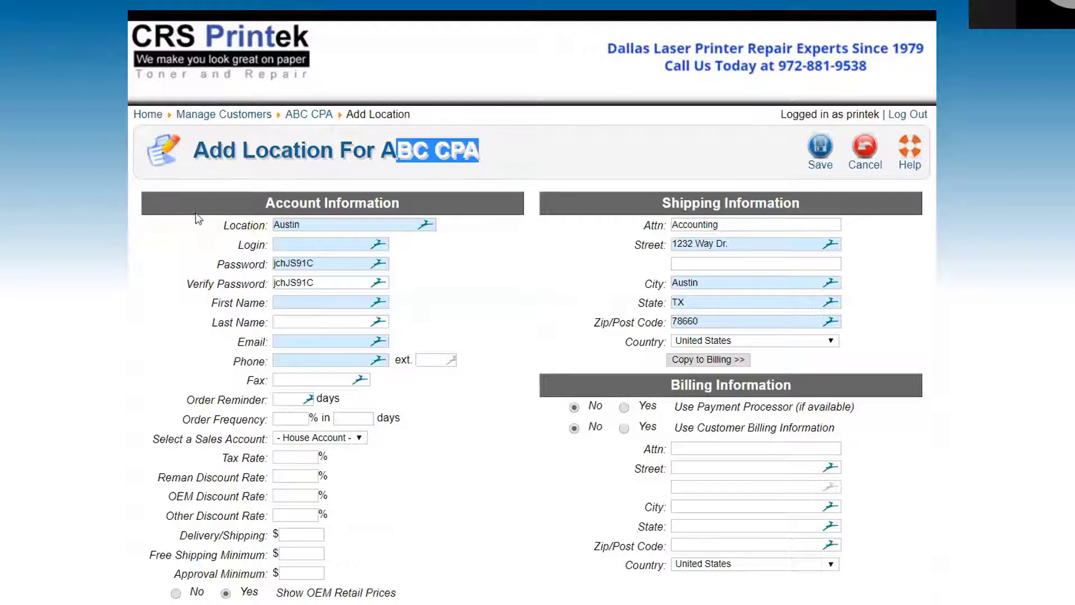
double_click(305, 226)
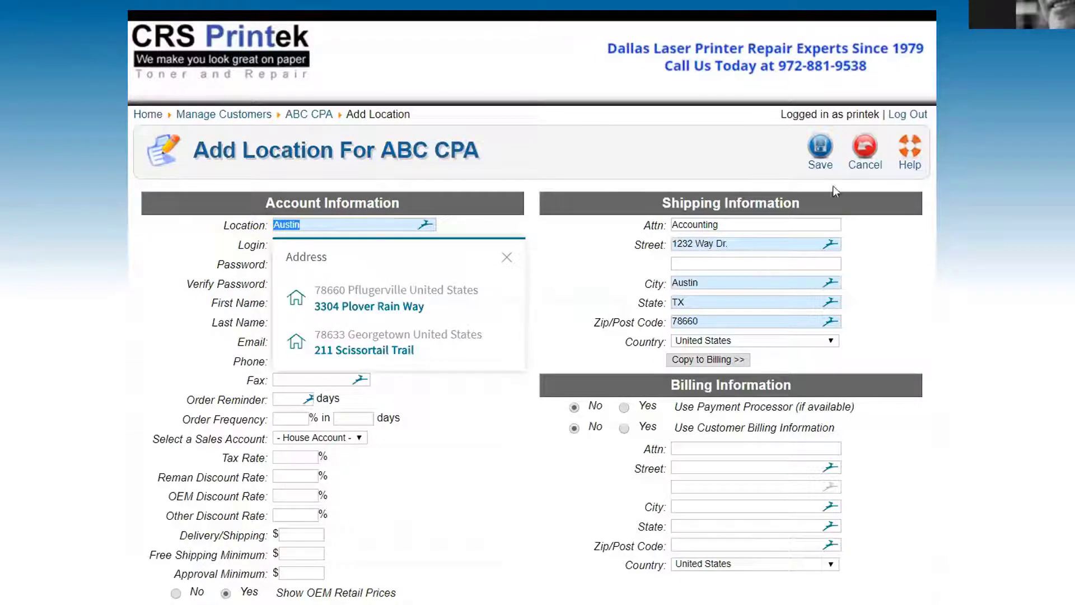
Switch off the Dashlane extension on Chrome's Extensions page
left_click(1069, 4)
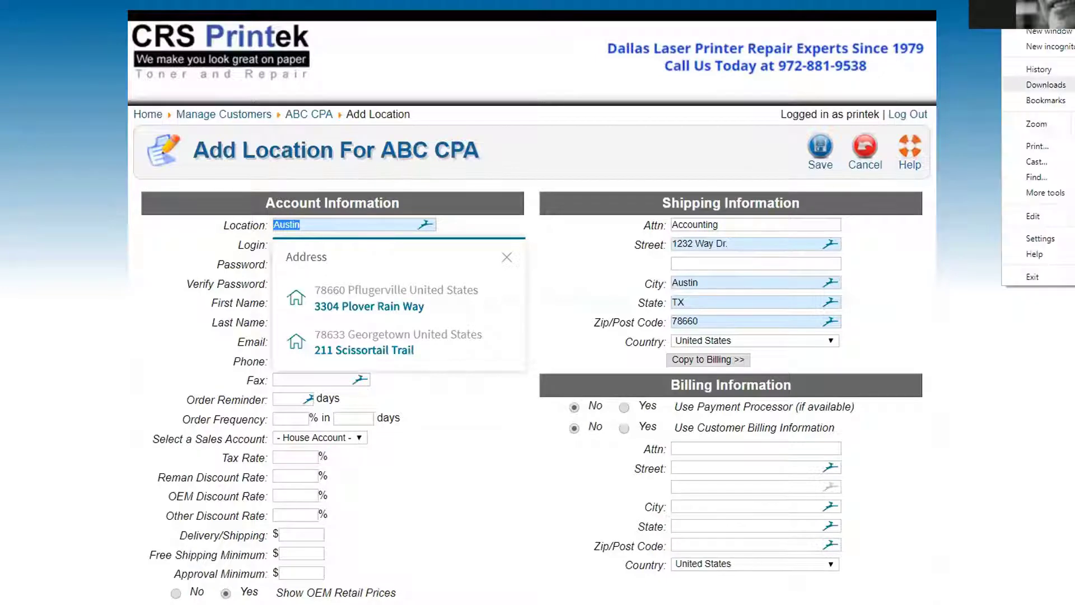
mouse_move(1043, 192)
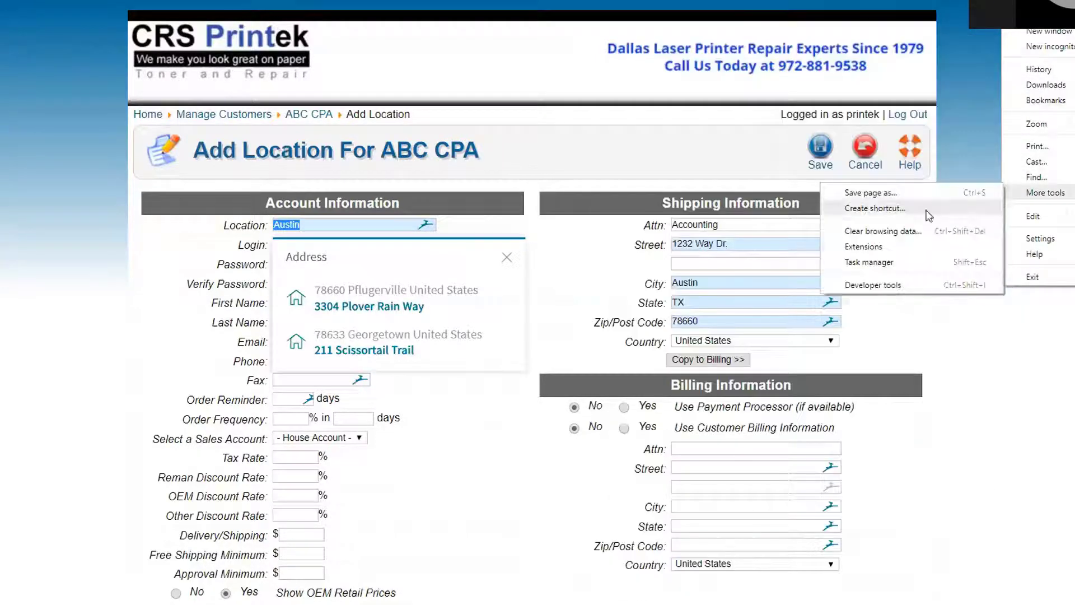
left_click(889, 253)
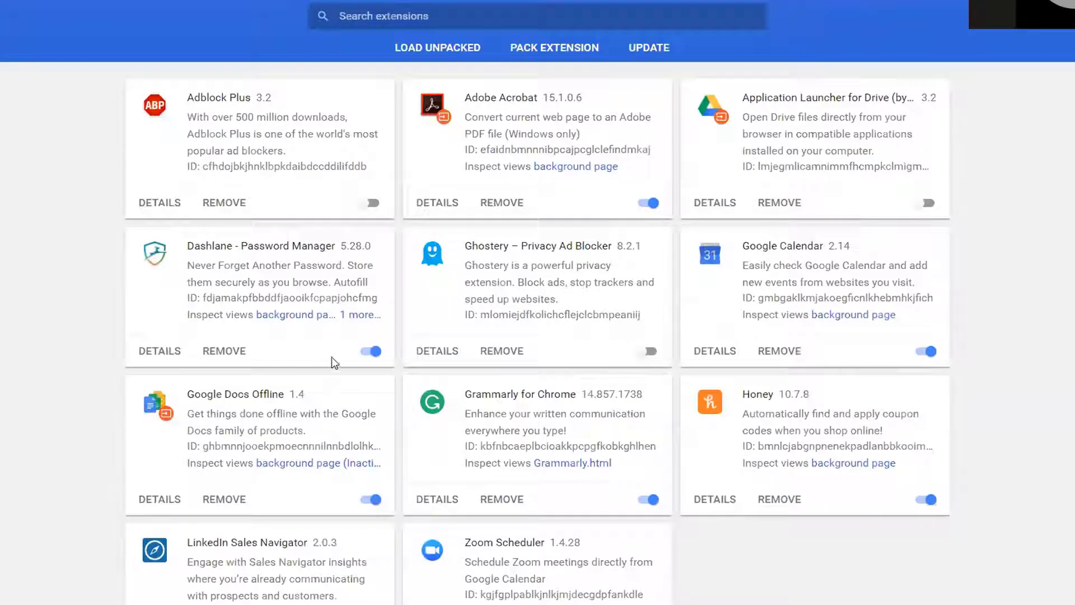
left_click(372, 351)
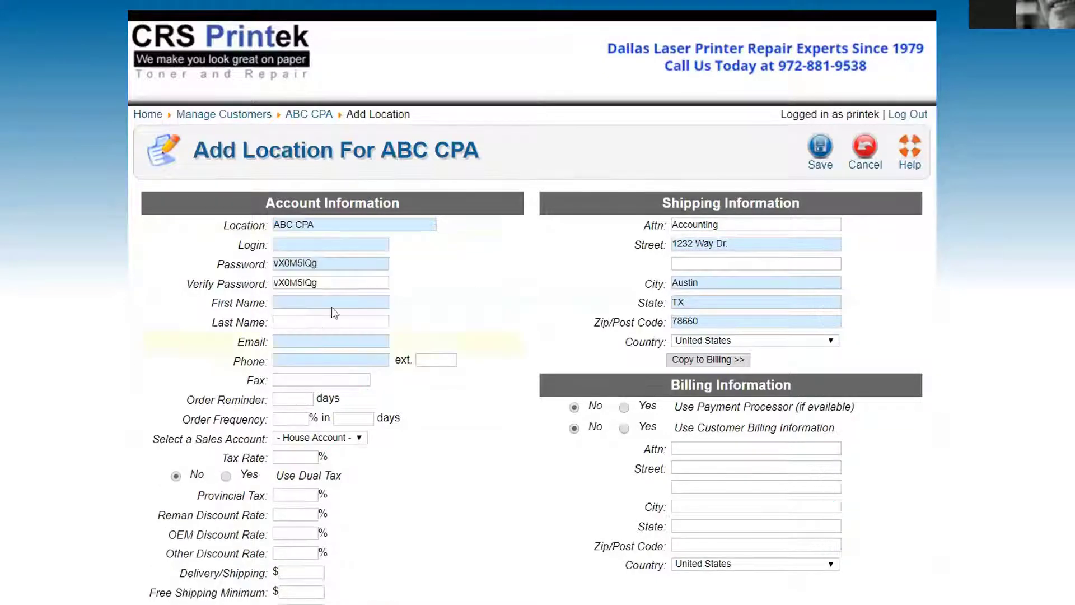
Enter the contact's first name, e-mail address and phone number on the location form
left_click(287, 303)
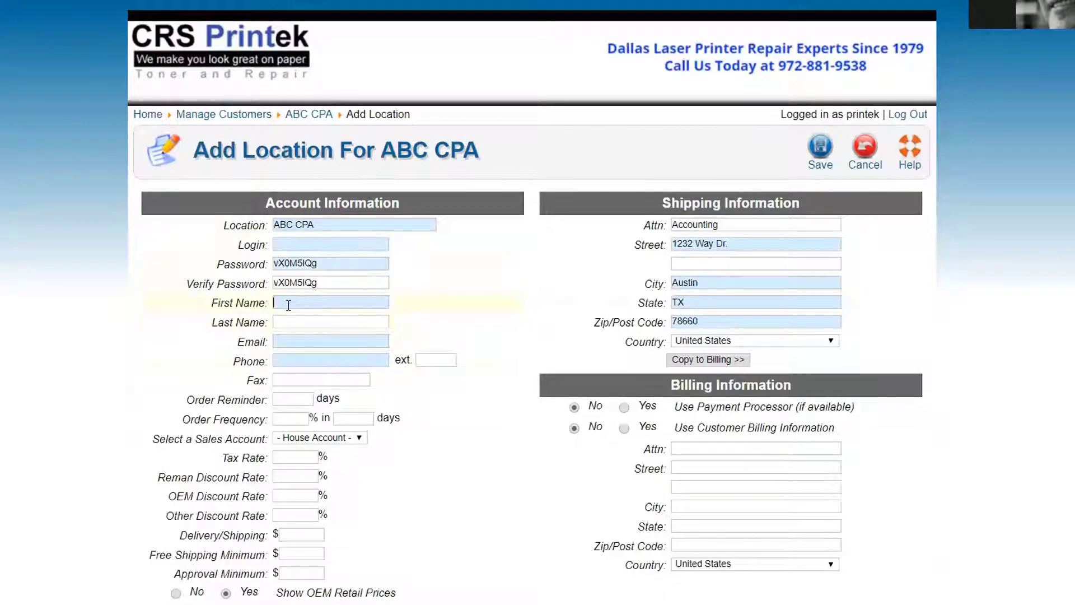
key("Tab")
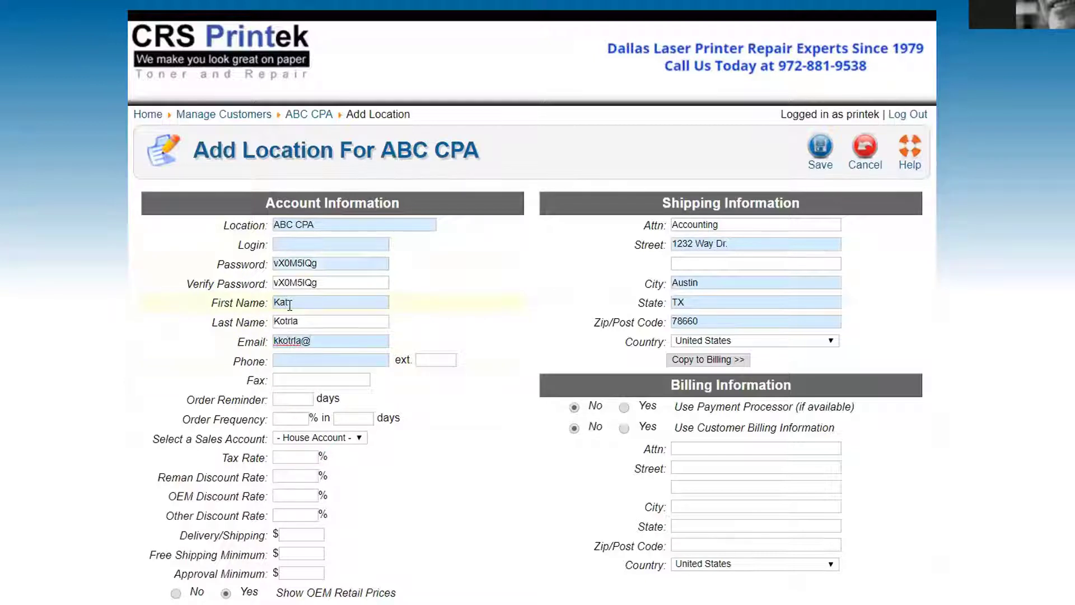
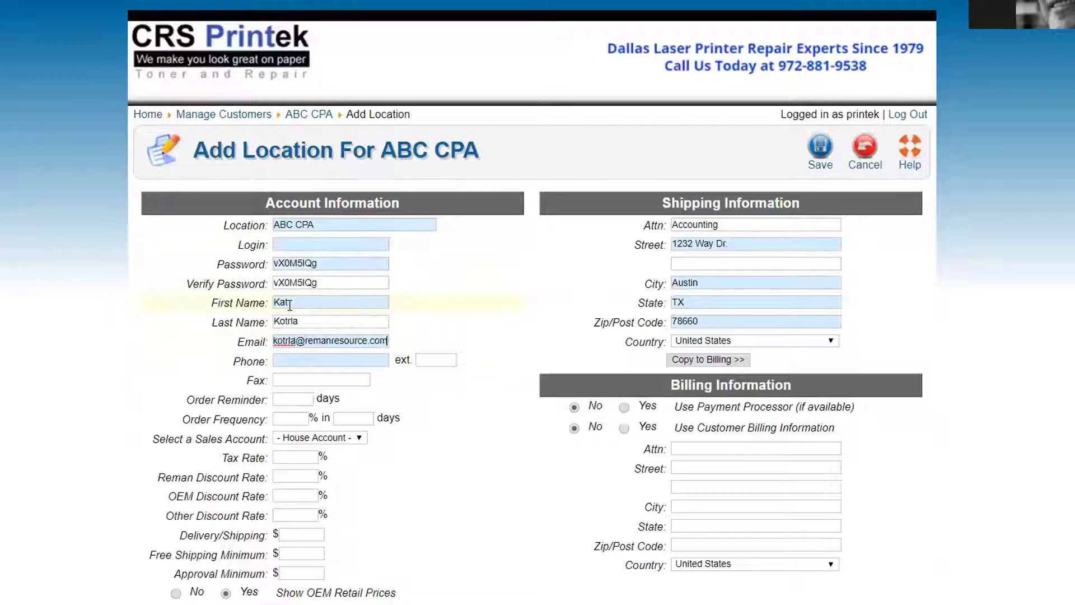
key("Tab")
type("555555")
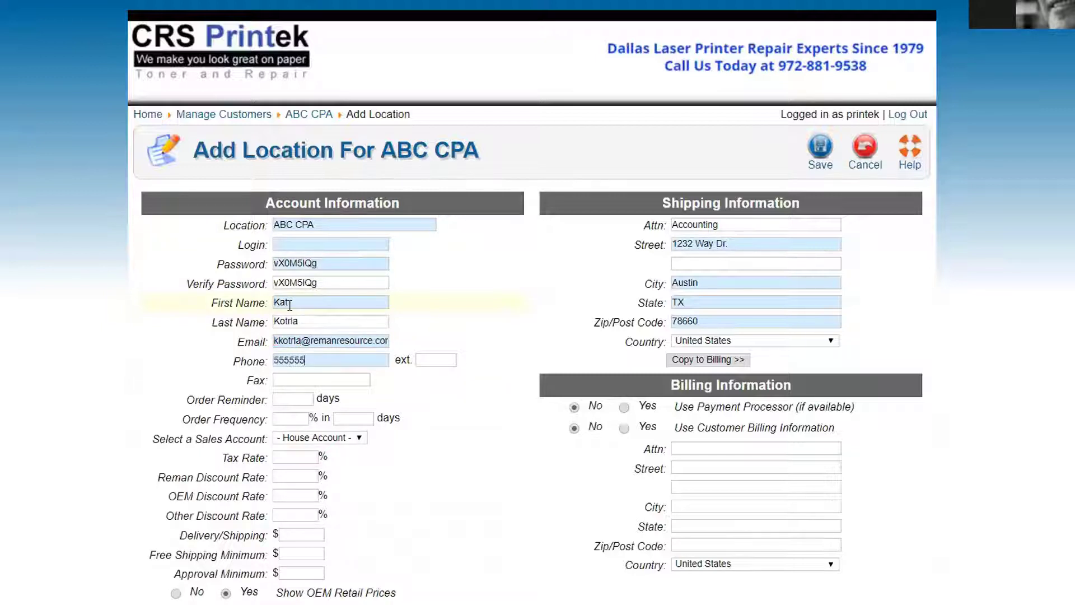
type("555555")
scroll(130, 336, "down", 2)
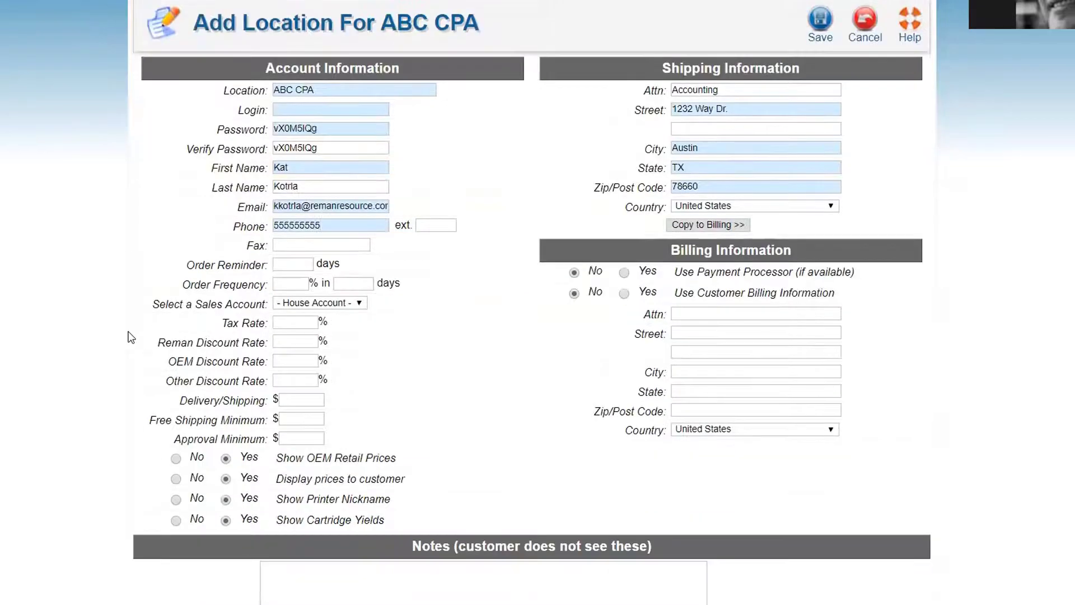
left_click(283, 109)
Enter an available login for the location and set the order reminder to 90 days
type("abccpa")
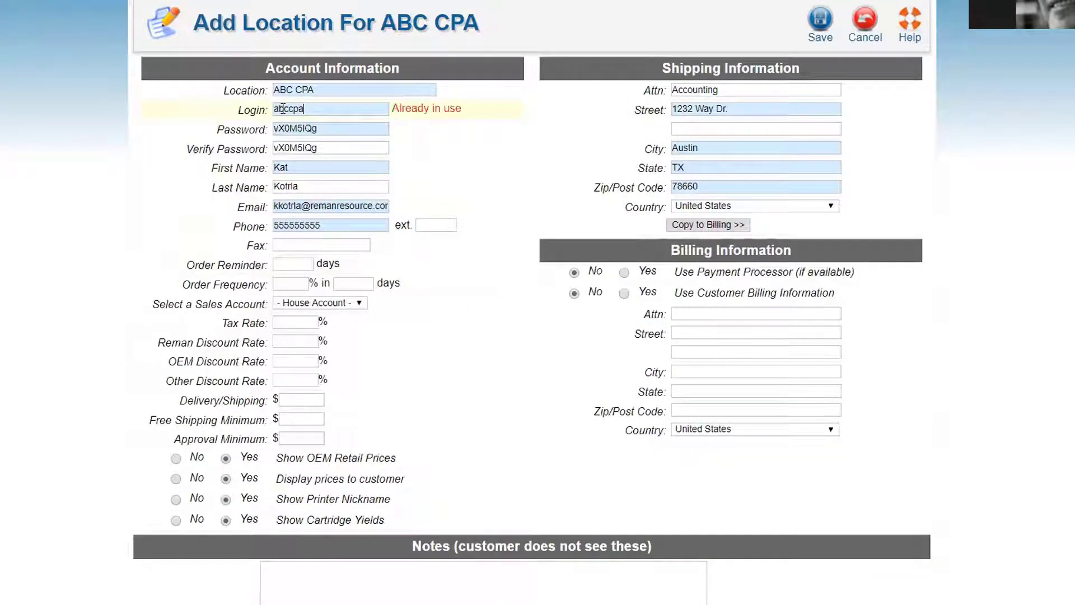
type("333")
left_click(283, 264)
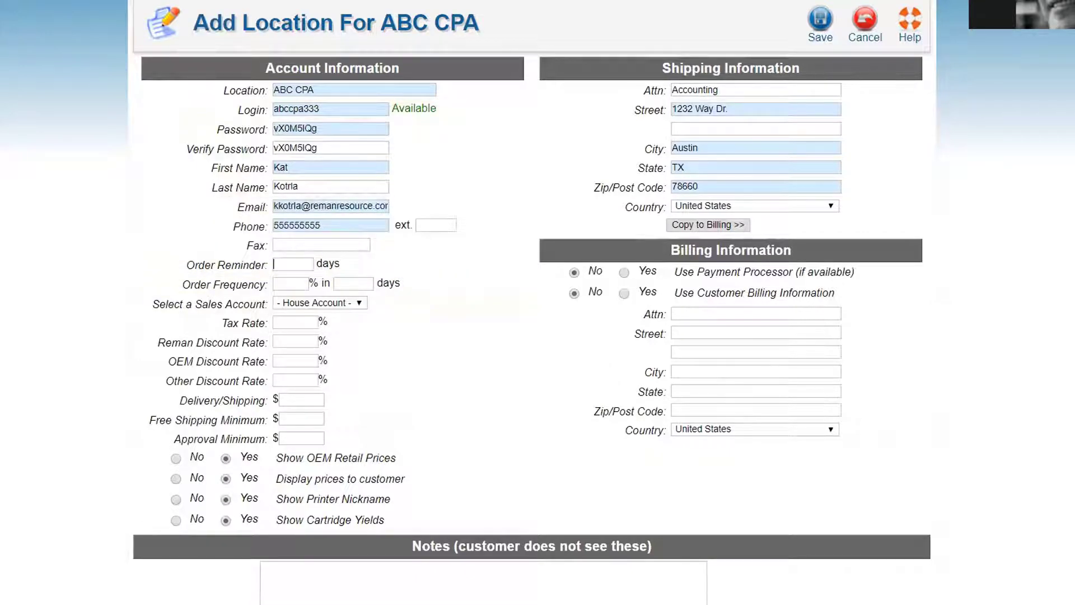
type("90")
left_click(315, 302)
left_click(314, 303)
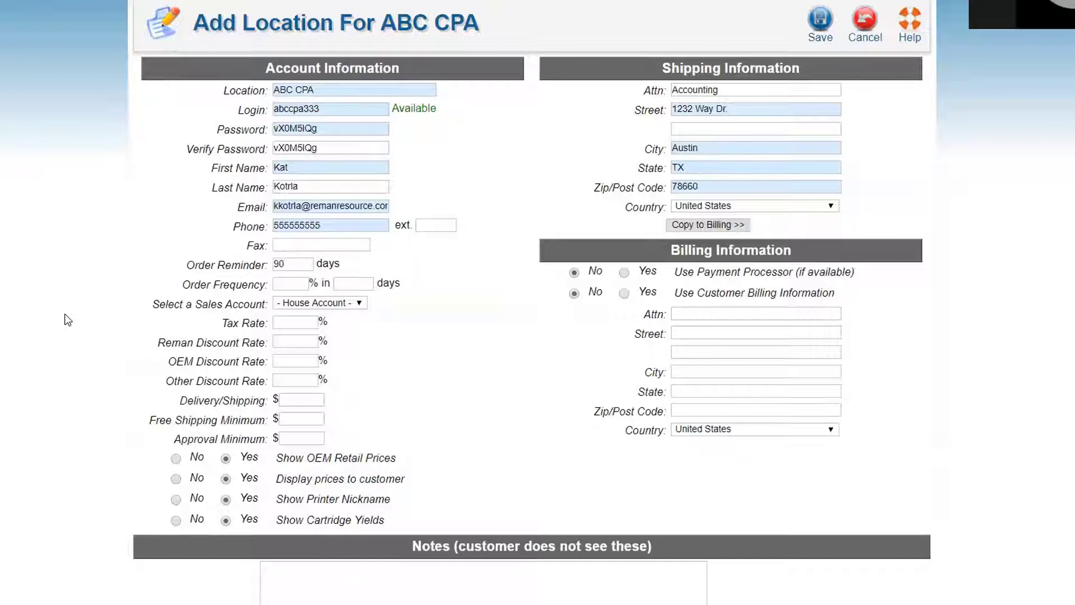
left_click(288, 322)
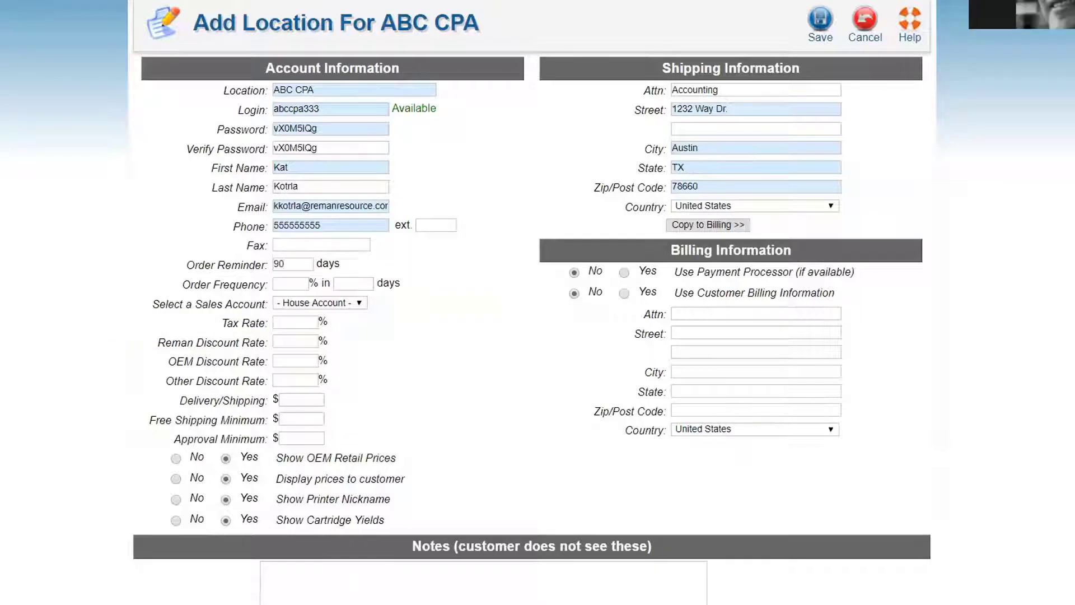
type("0")
key("BackSpace")
Enter 7 for delivery/shipping and 75 for free shipping minimum, clearing the approval minimum
mouse_move(202, 419)
type("7")
left_click(286, 419)
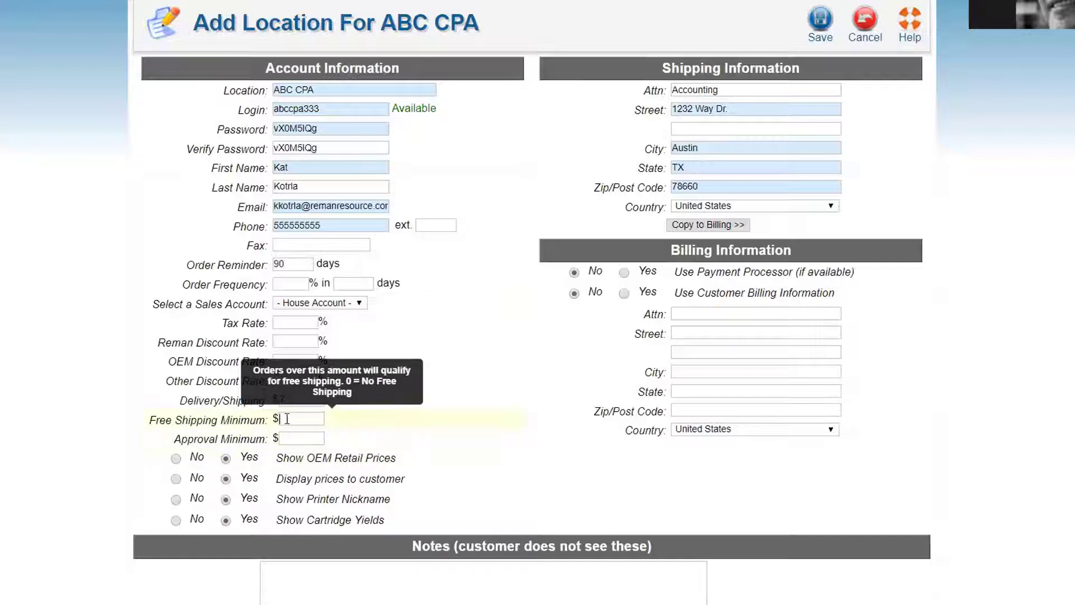
type("75")
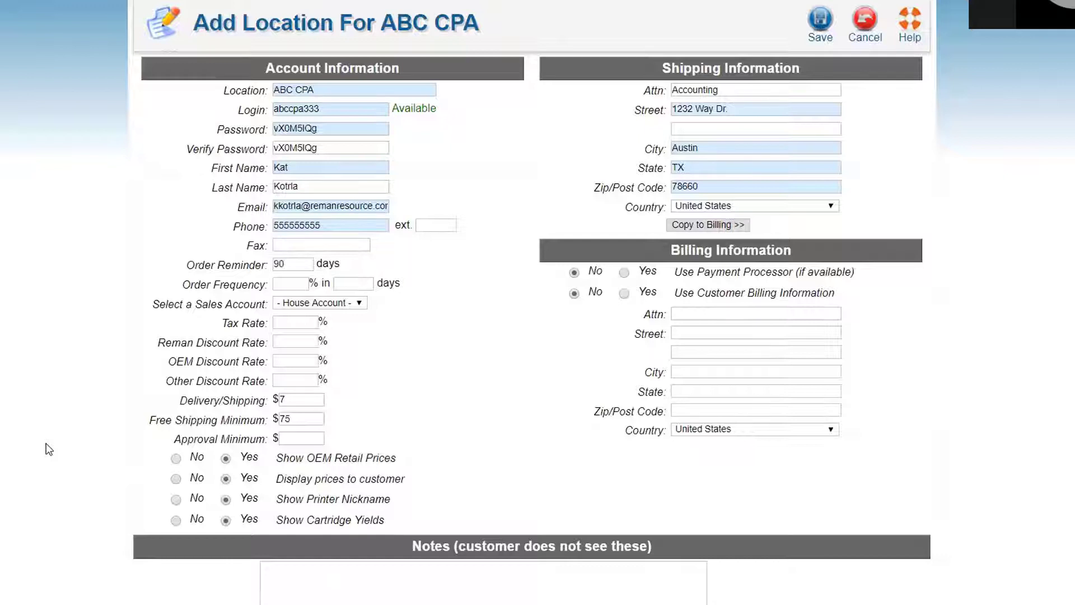
type("350")
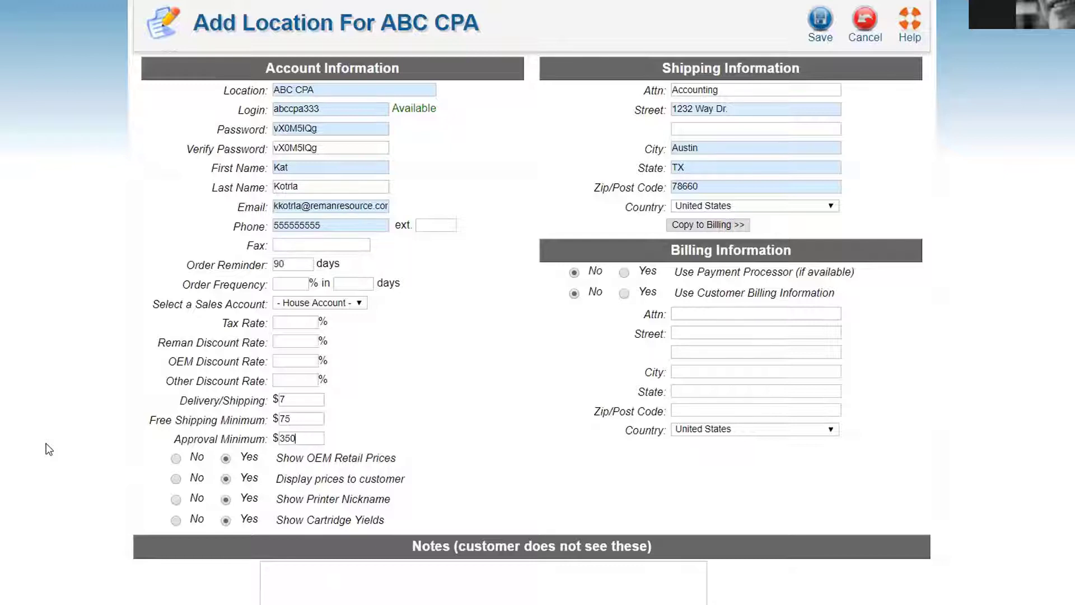
key("BackSpace")
key("BackSpace")
key("BackSpace")
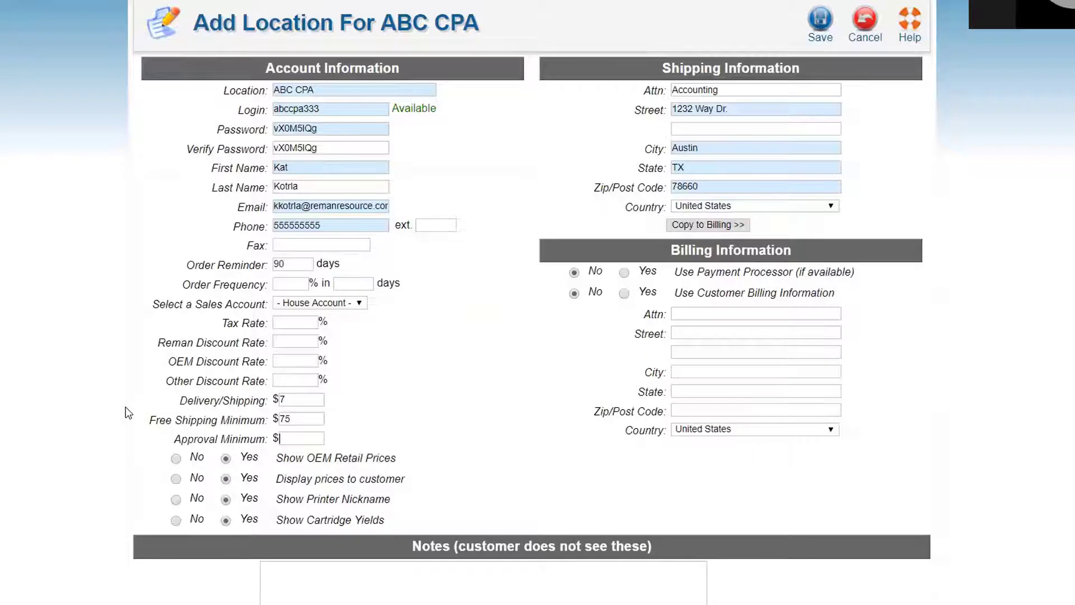
scroll(125, 462, "down", 1)
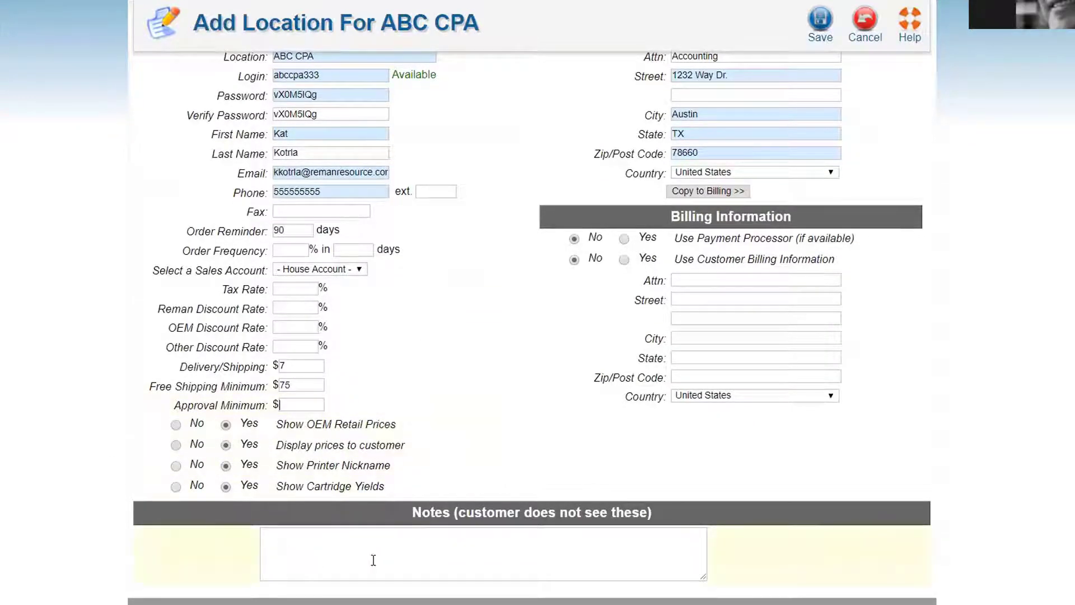
left_click(443, 541)
scroll(443, 545, "up", 2)
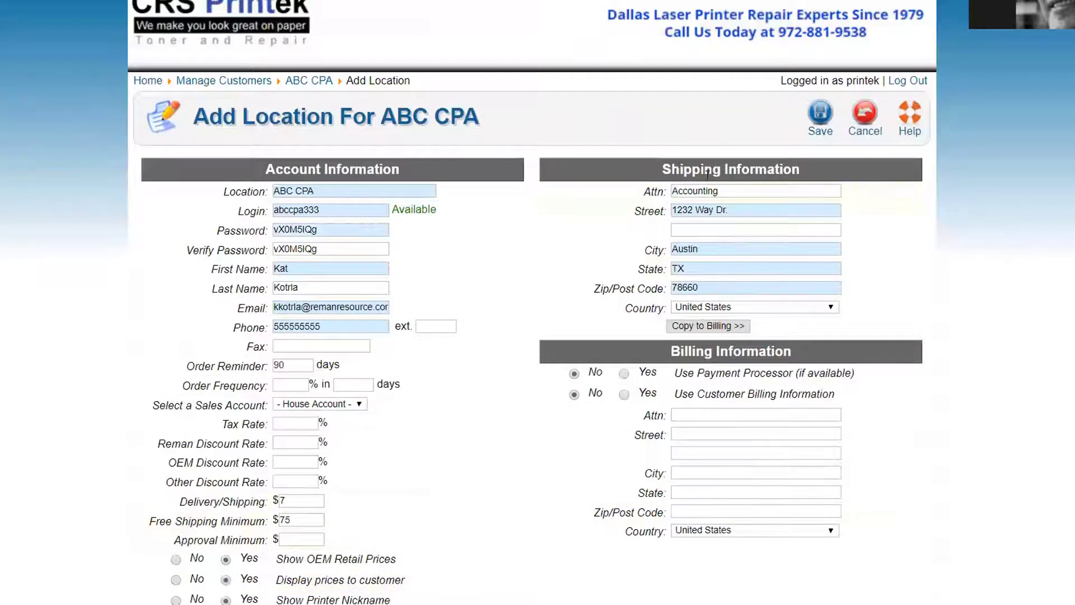
Copy the shipping address to billing and set Use Customer Billing Information to Yes
left_click(688, 329)
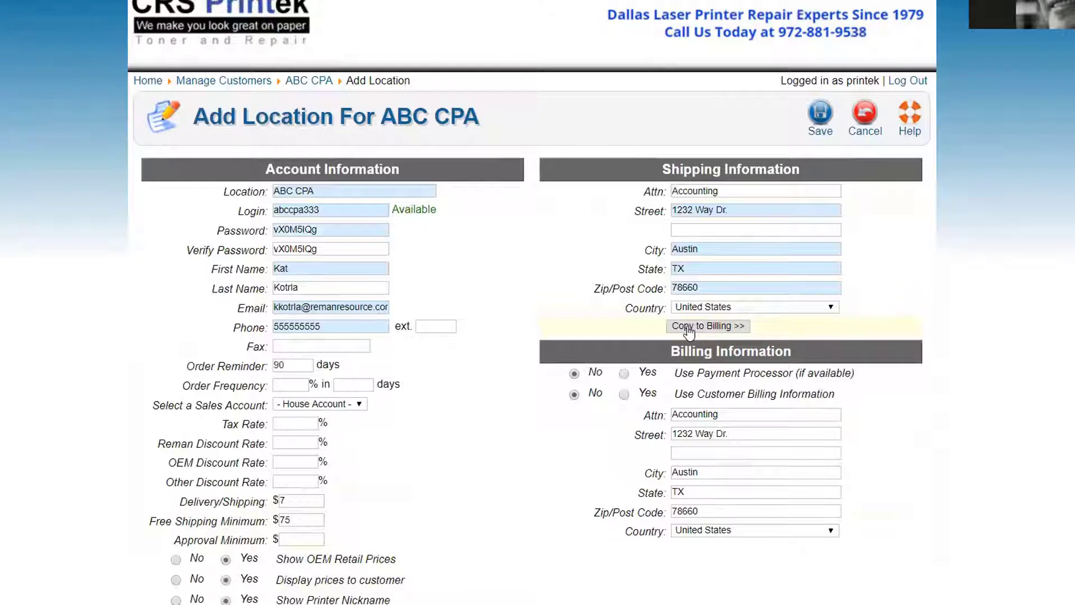
left_click(625, 396)
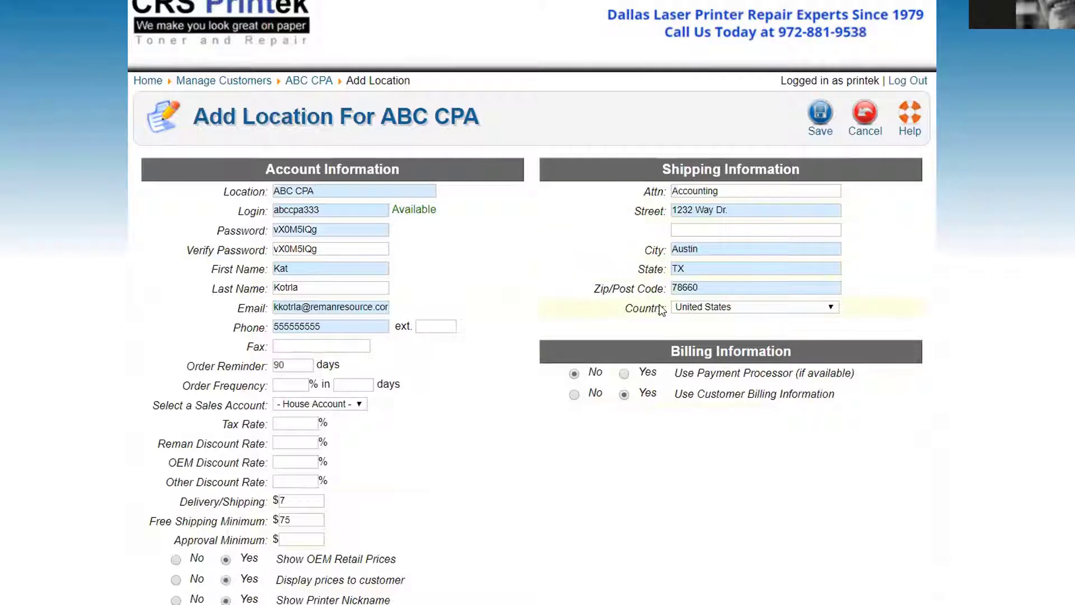
left_click(624, 374)
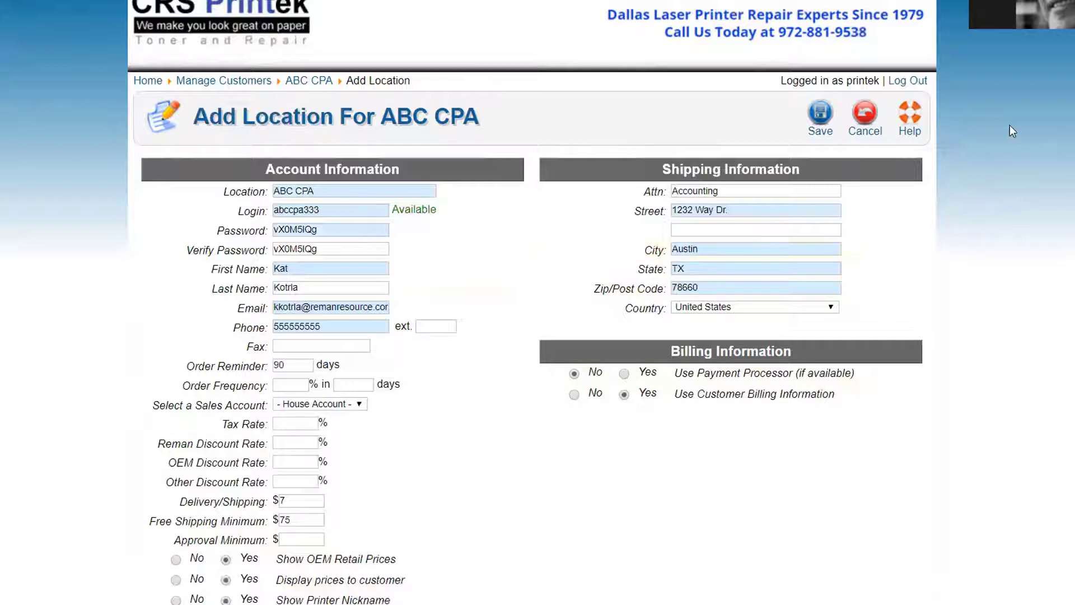
Save the ABC CPA location form
left_click(822, 114)
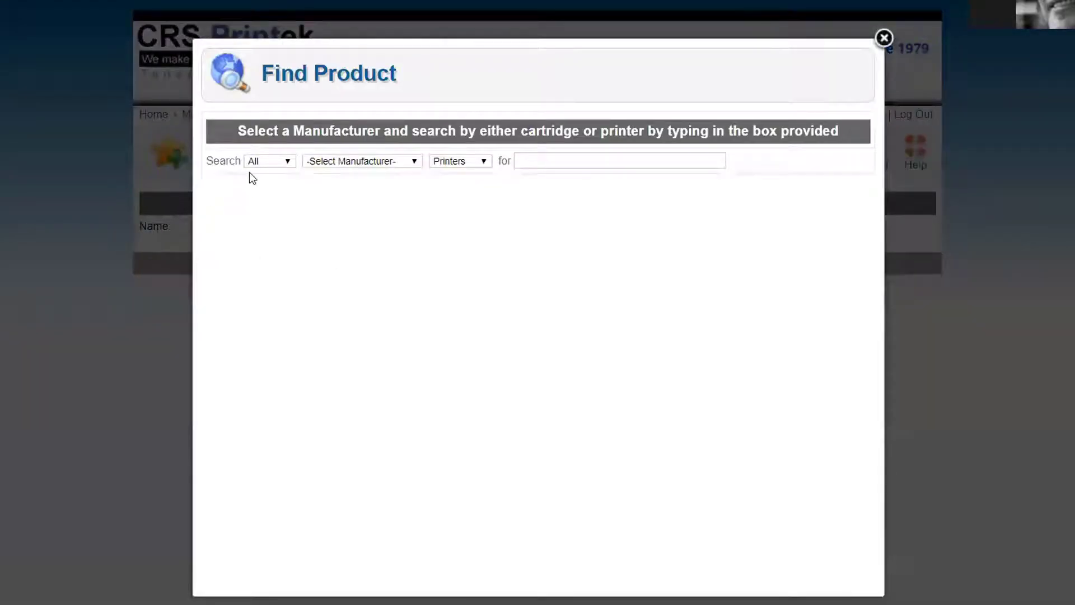
Set Find Product to search Reman supplies from HP by printer model
left_click(263, 161)
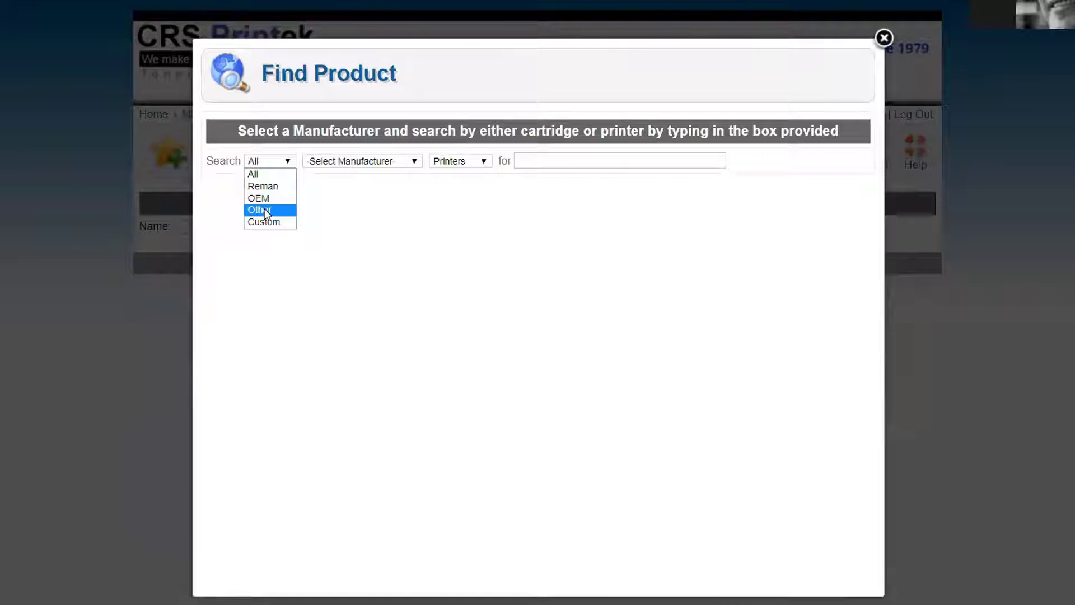
key("Up")
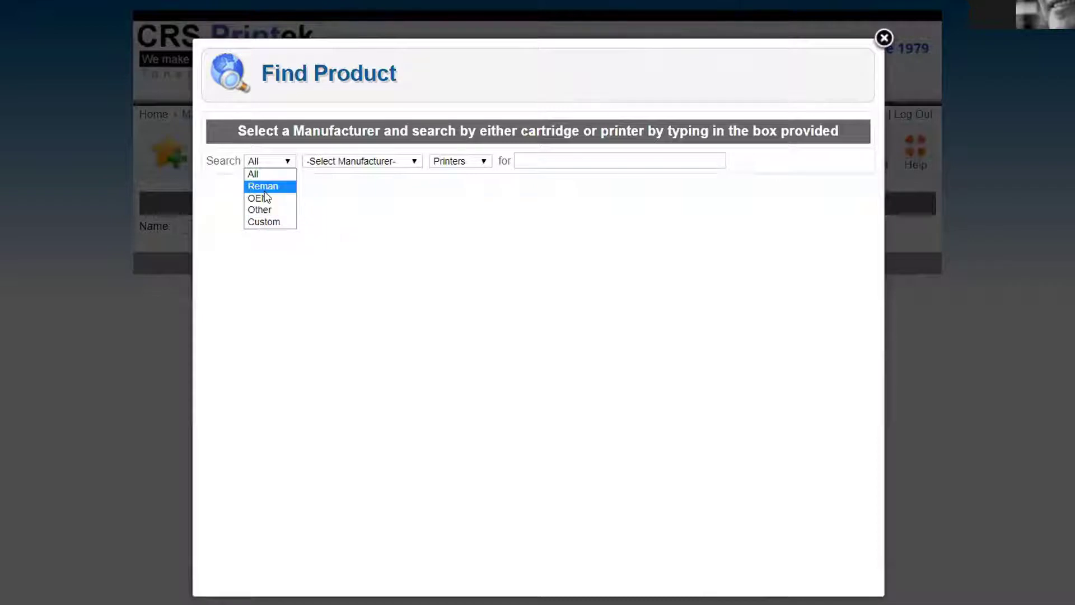
left_click(263, 186)
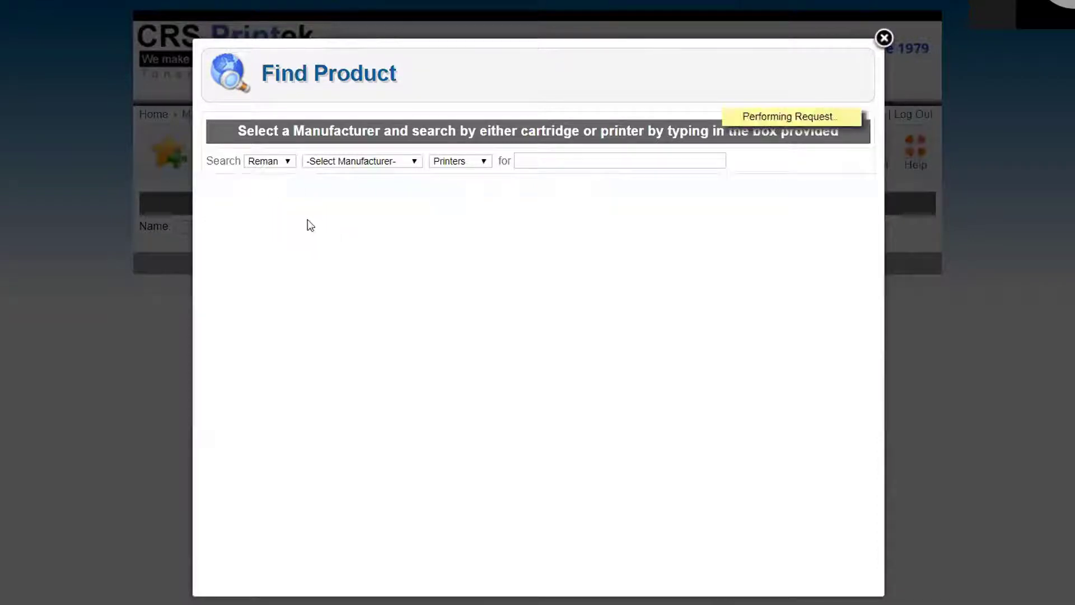
left_click(356, 161)
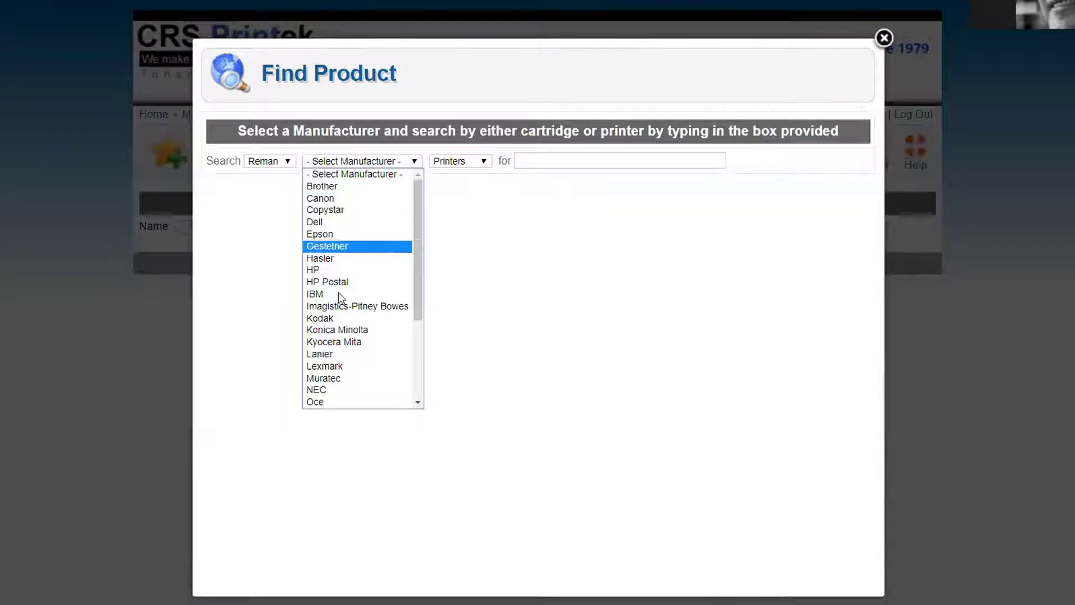
scroll(348, 317, "down", 3)
scroll(349, 318, "up", 3)
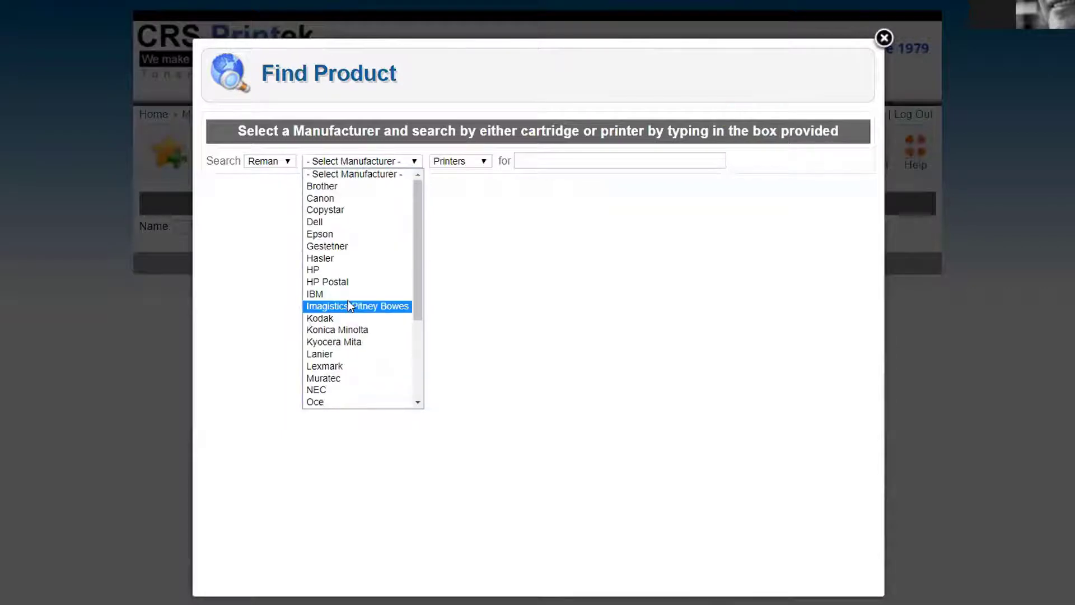
left_click(344, 271)
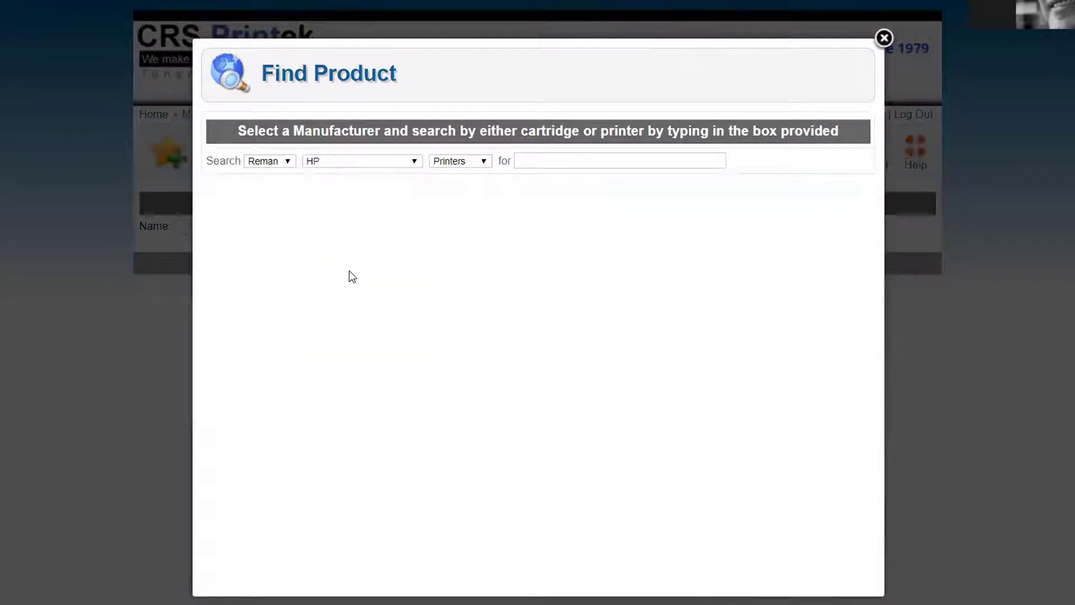
left_click(480, 158)
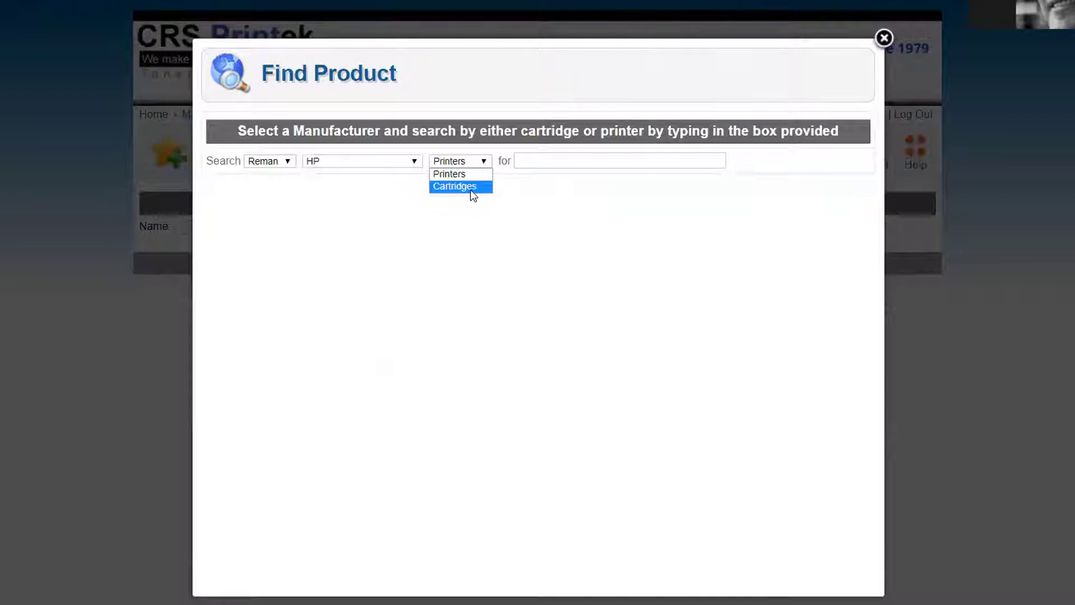
left_click(473, 174)
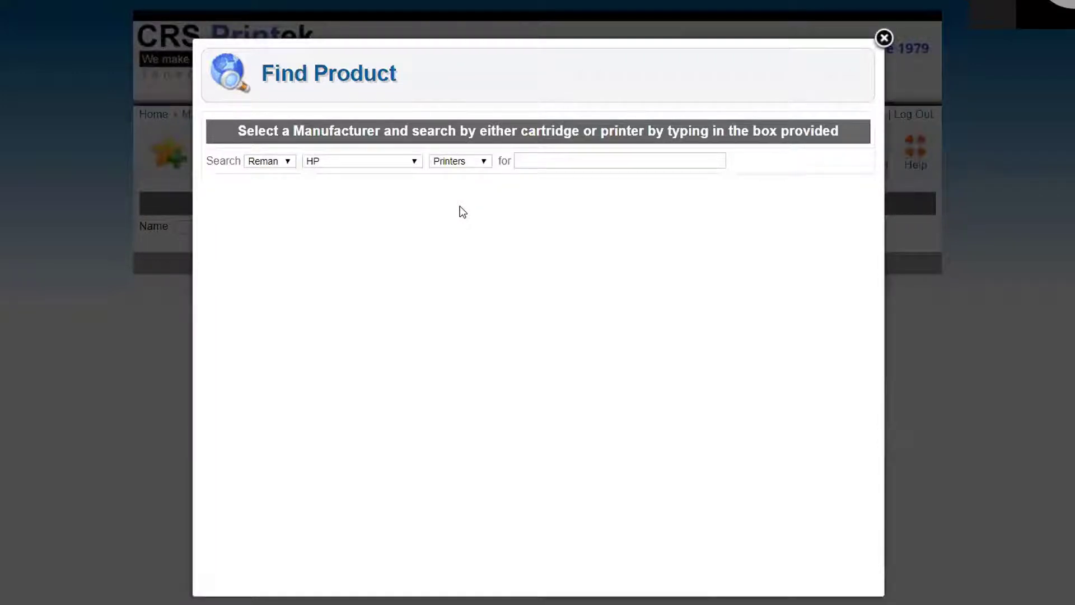
left_click(538, 161)
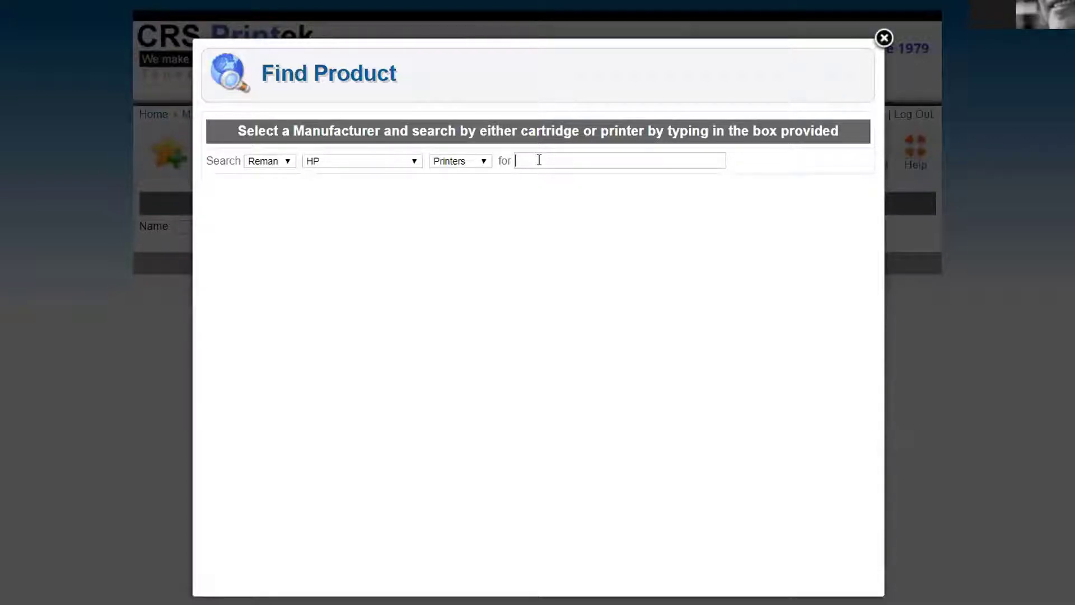
Look up the Color LaserJet 2600 and add its Q6000A–Q6003A 124A toners to the item
type("2600")
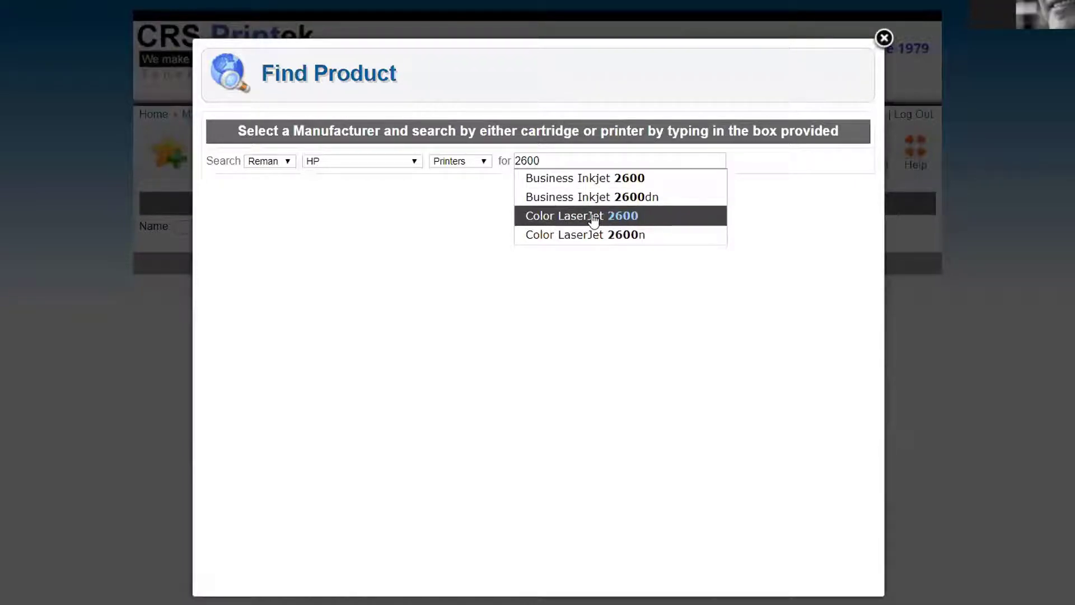
left_click(621, 222)
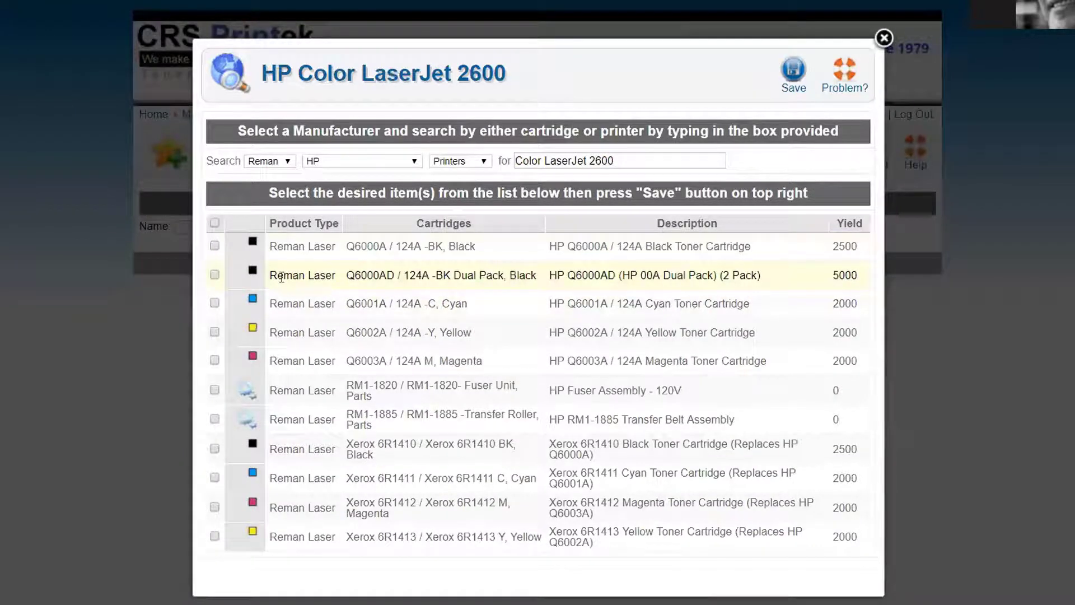
left_click(214, 245)
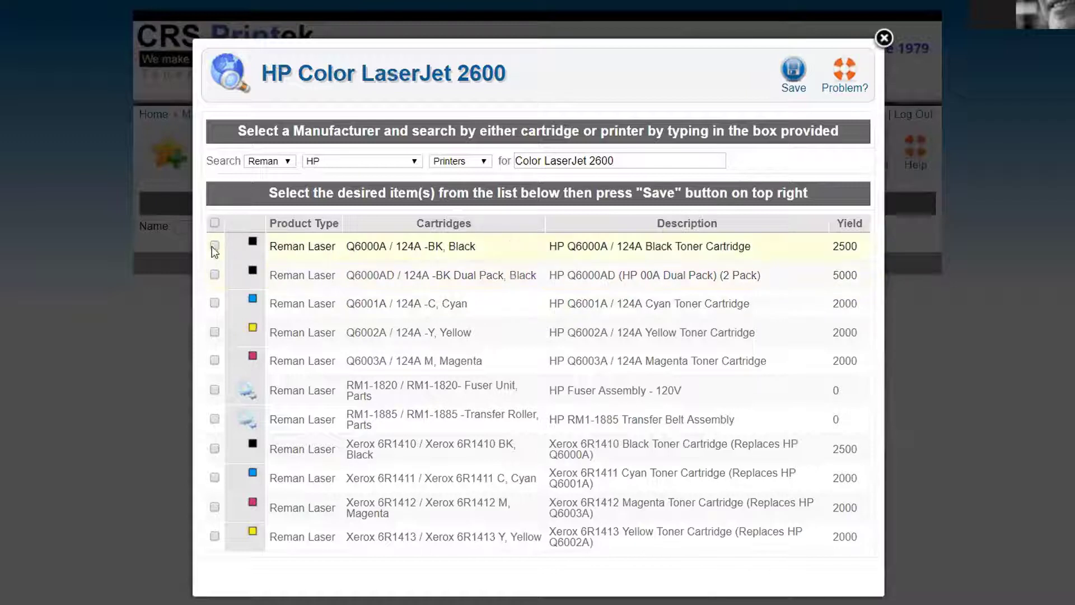
left_click(215, 302)
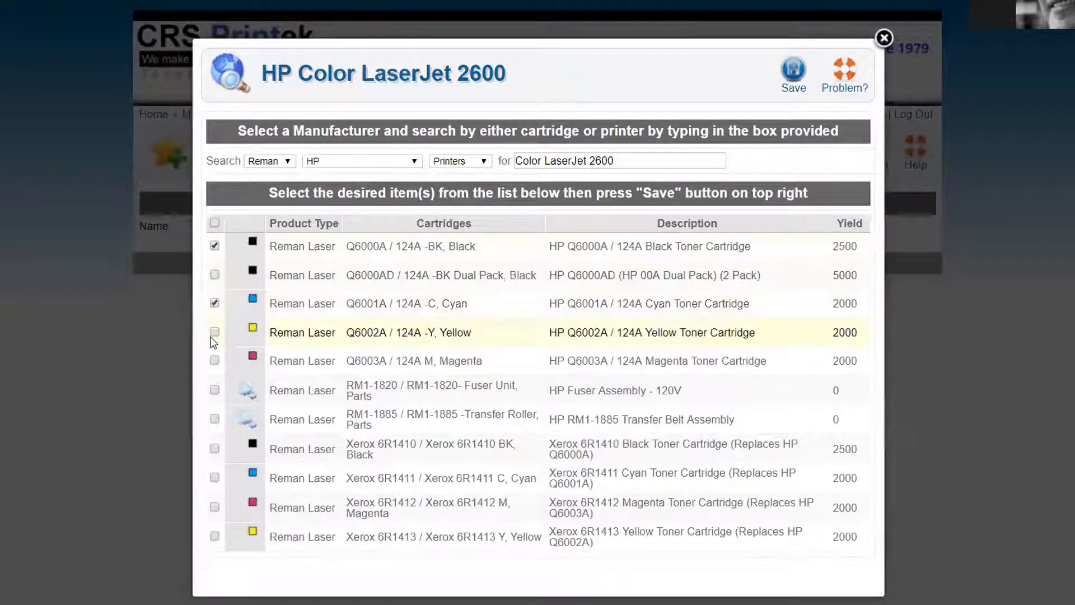
left_click(214, 331)
left_click(215, 360)
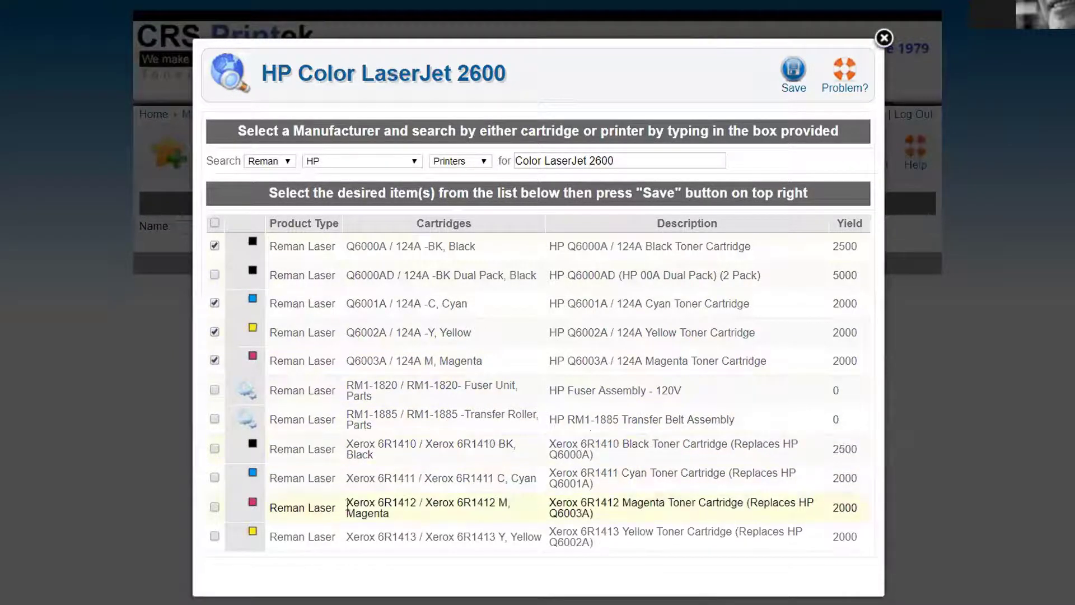
left_click(792, 76)
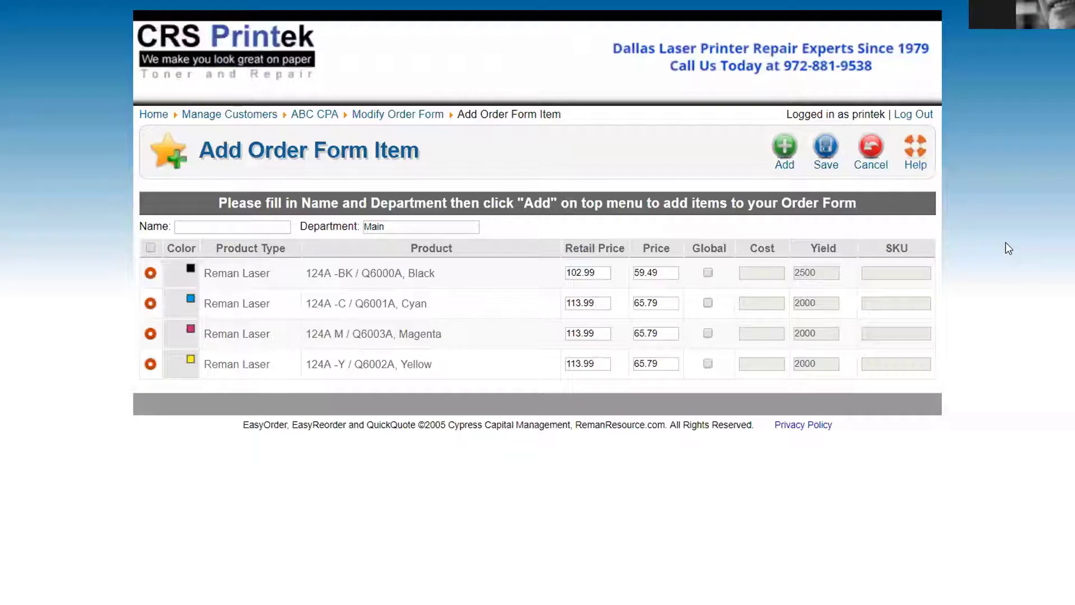
Name the item 'Bob's Printer' and enter Sales as its department
left_click(223, 227)
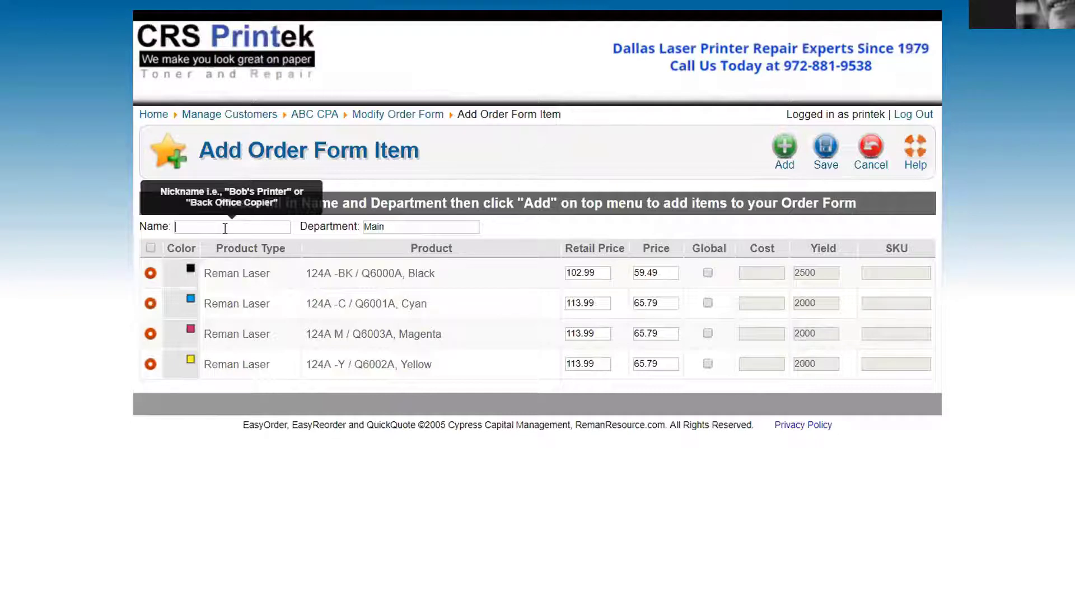
type("Bob's Printer")
key("Tab")
type("Sales")
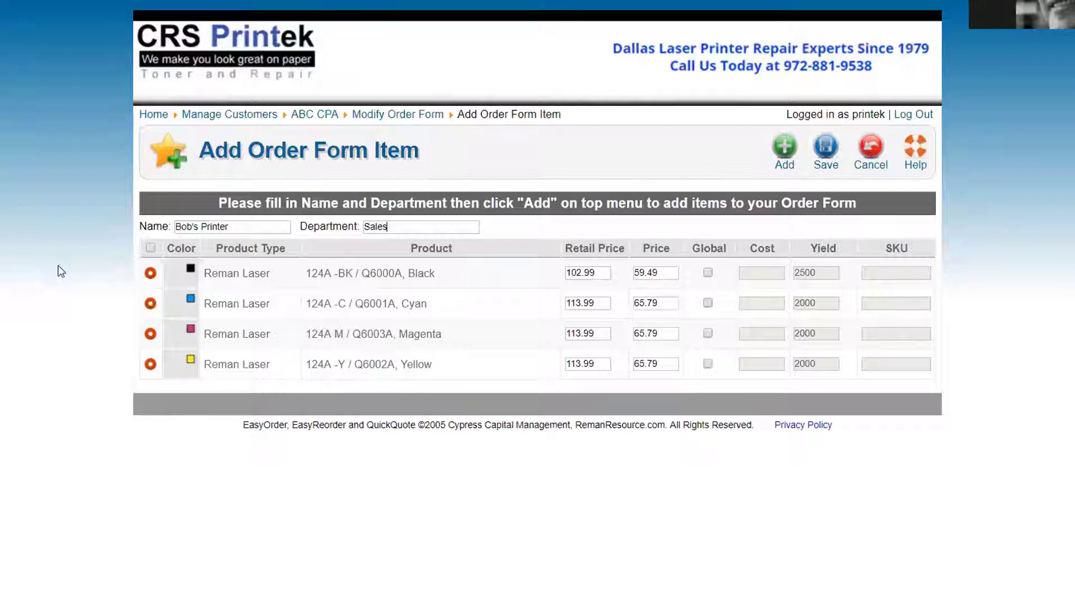
triple_click(229, 226)
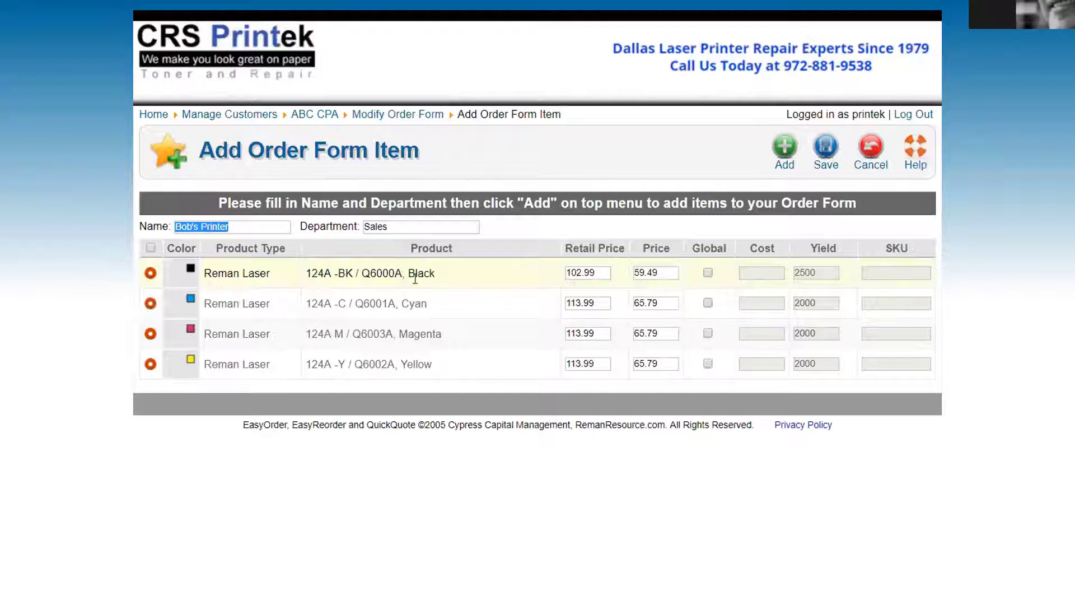
left_click_drag(604, 271, 537, 271)
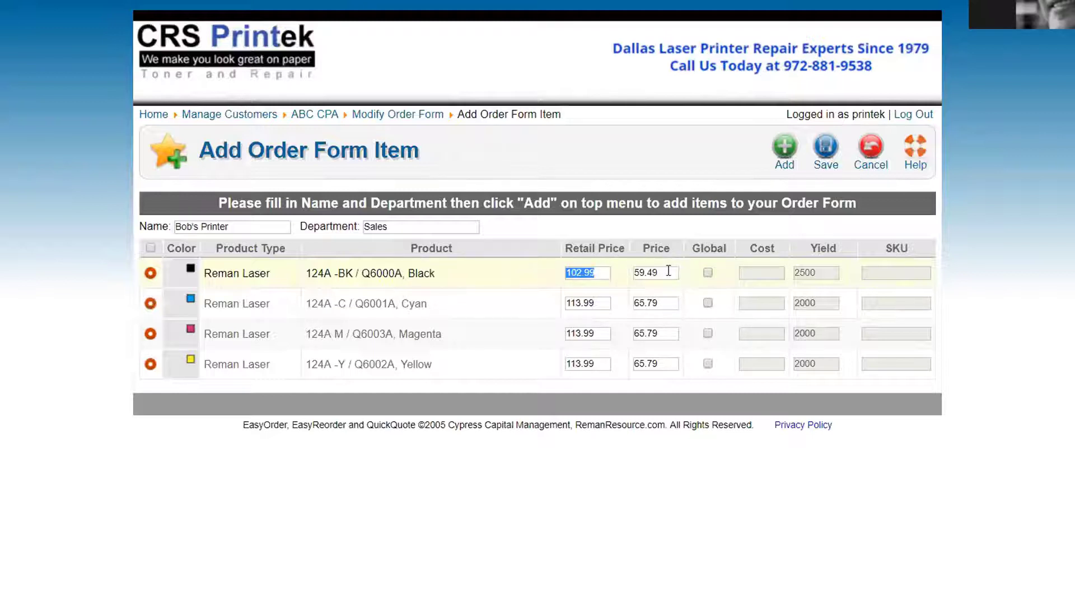
left_click_drag(668, 271, 543, 271)
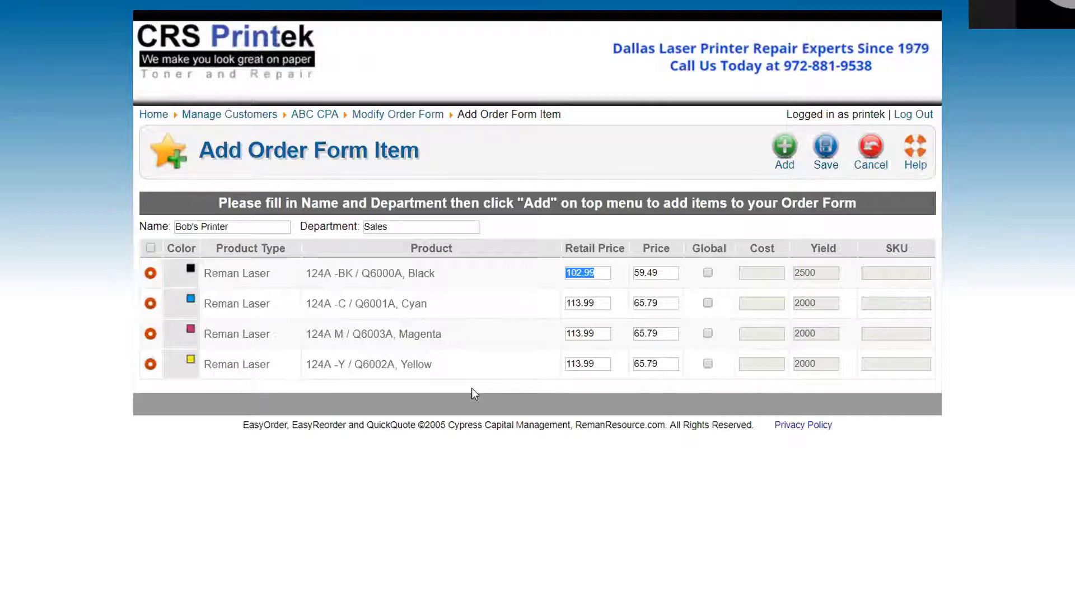
left_click(665, 274)
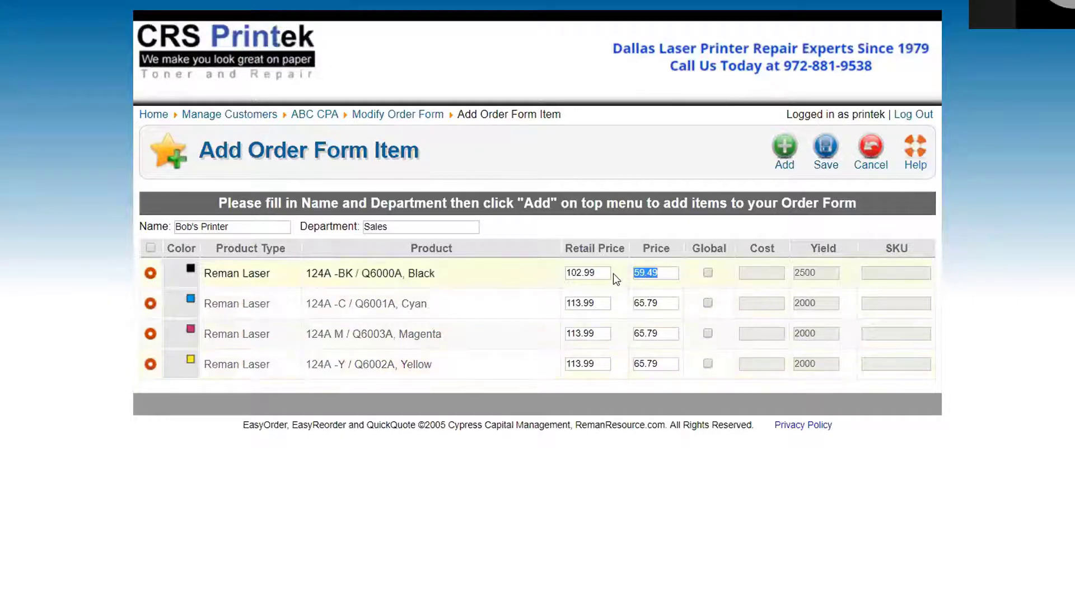
left_click(585, 274)
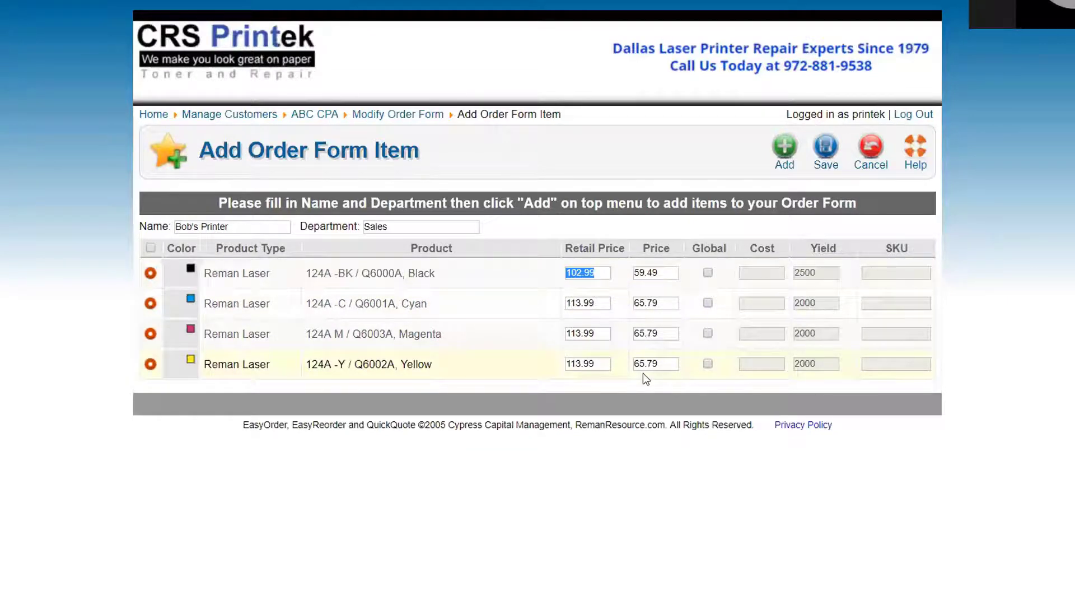
Enter customer prices of 60.00 for Black 124A and 66.00 for Cyan, Magenta and Yellow
left_click(667, 271)
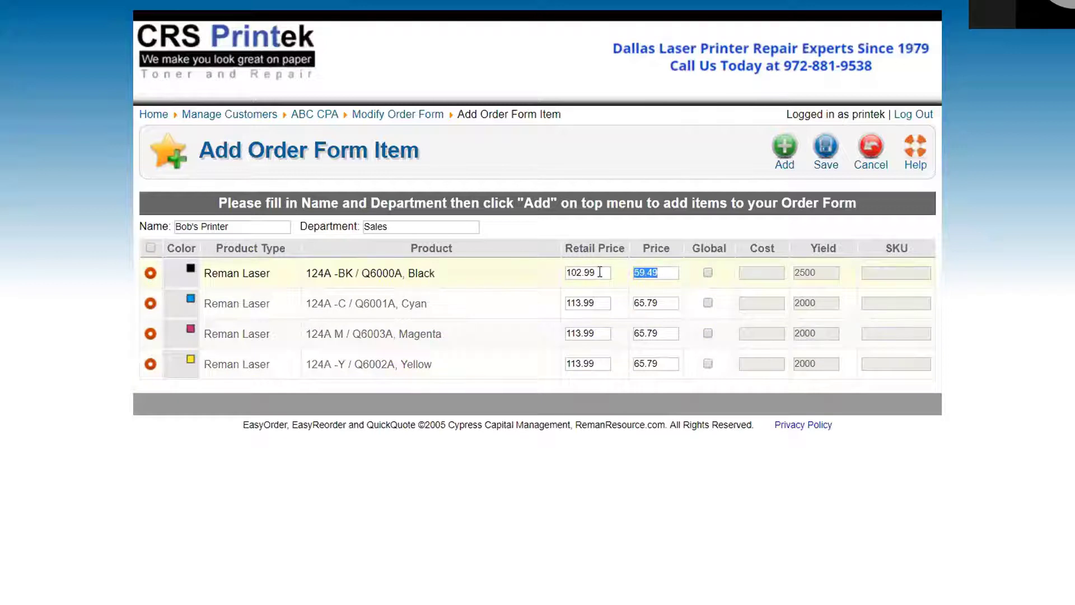
type("60.00")
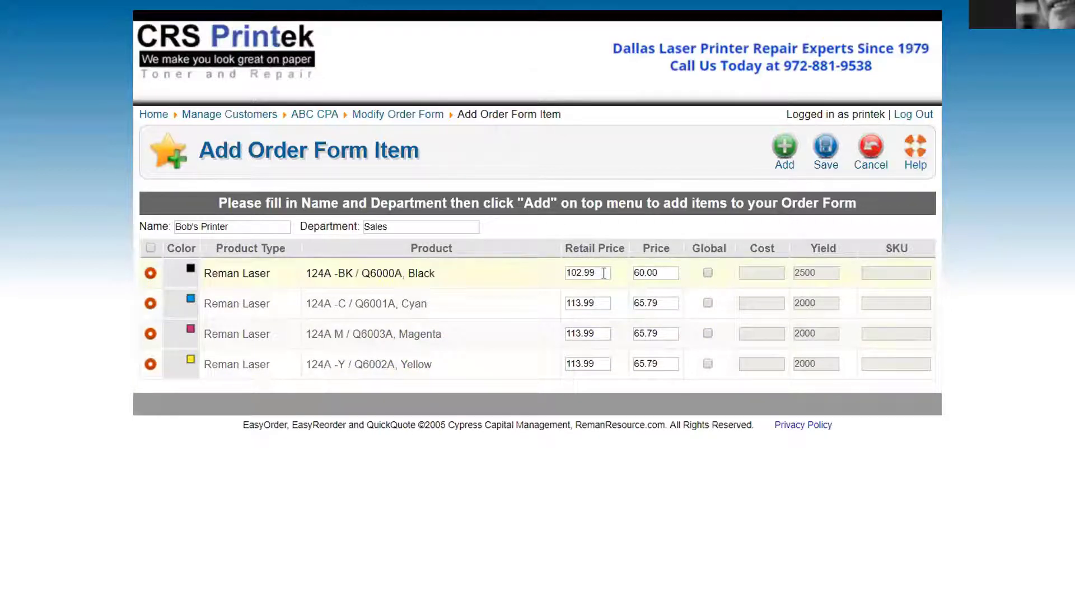
left_click(670, 303)
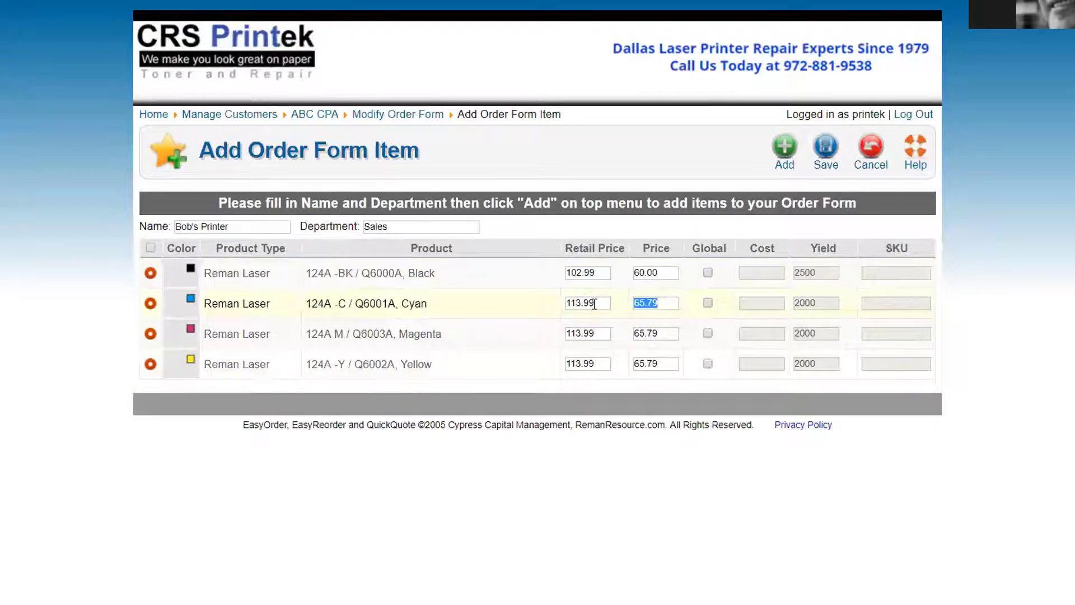
type("66.00")
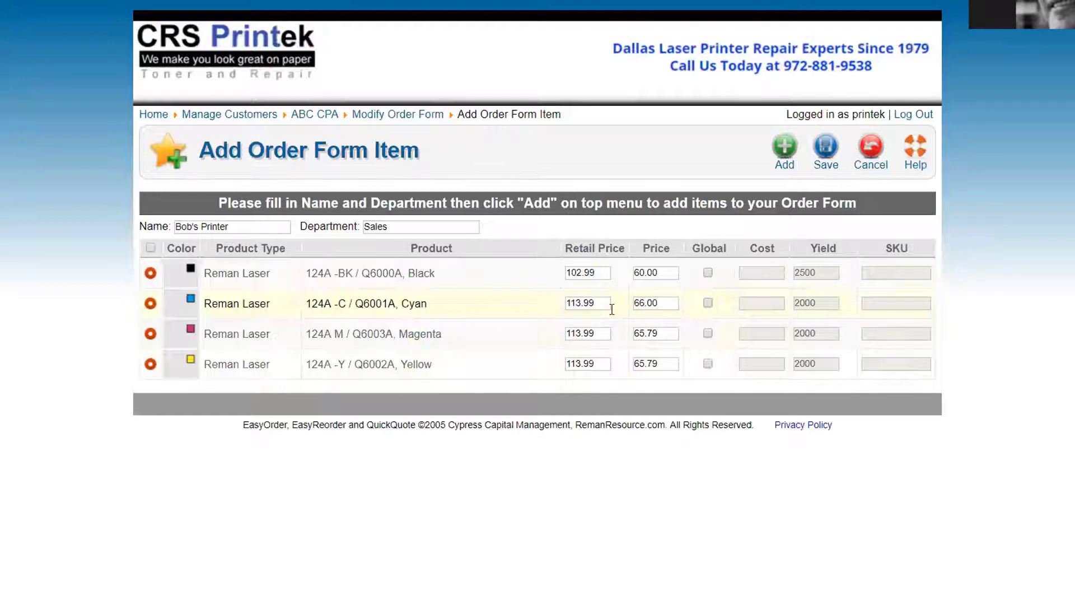
left_click(672, 333)
type("66.00")
left_click(660, 364)
type("66.00")
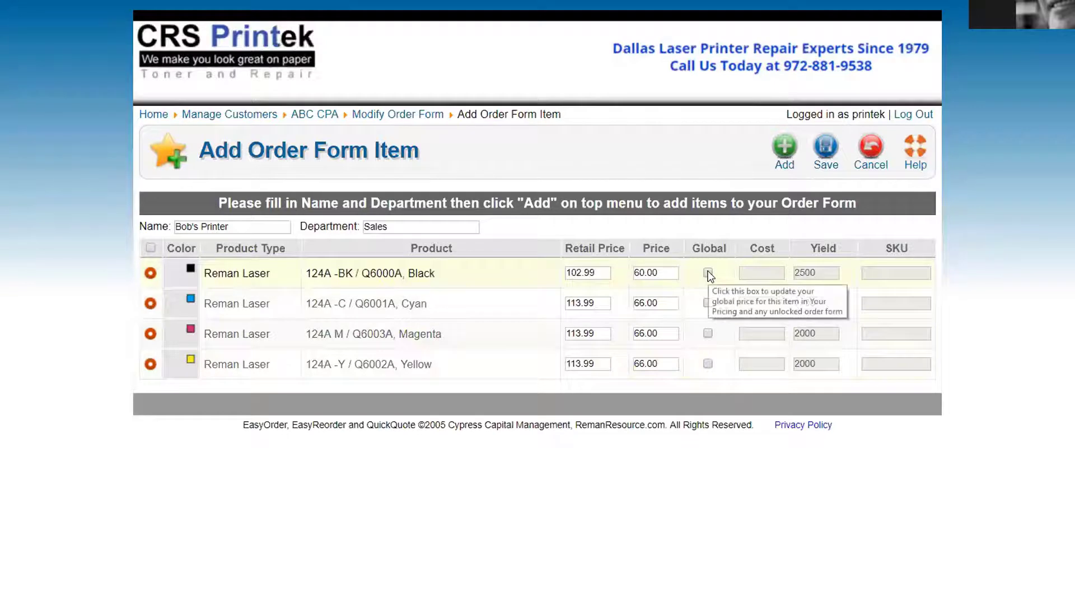
left_click_drag(656, 273, 622, 272)
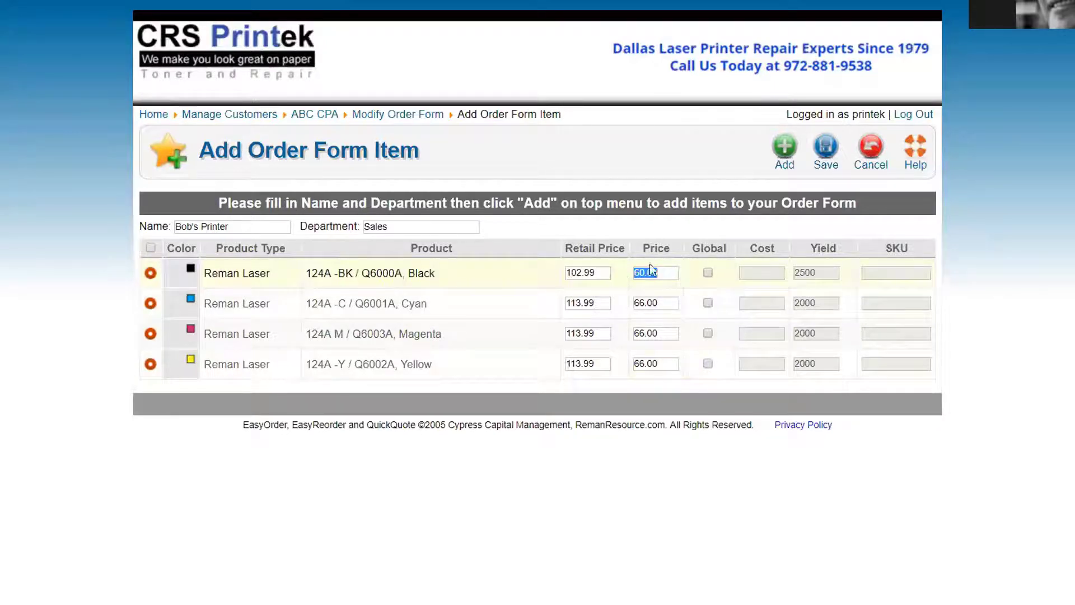
Toggle global pricing on and off for the four toners to demonstrate it
left_click(707, 273)
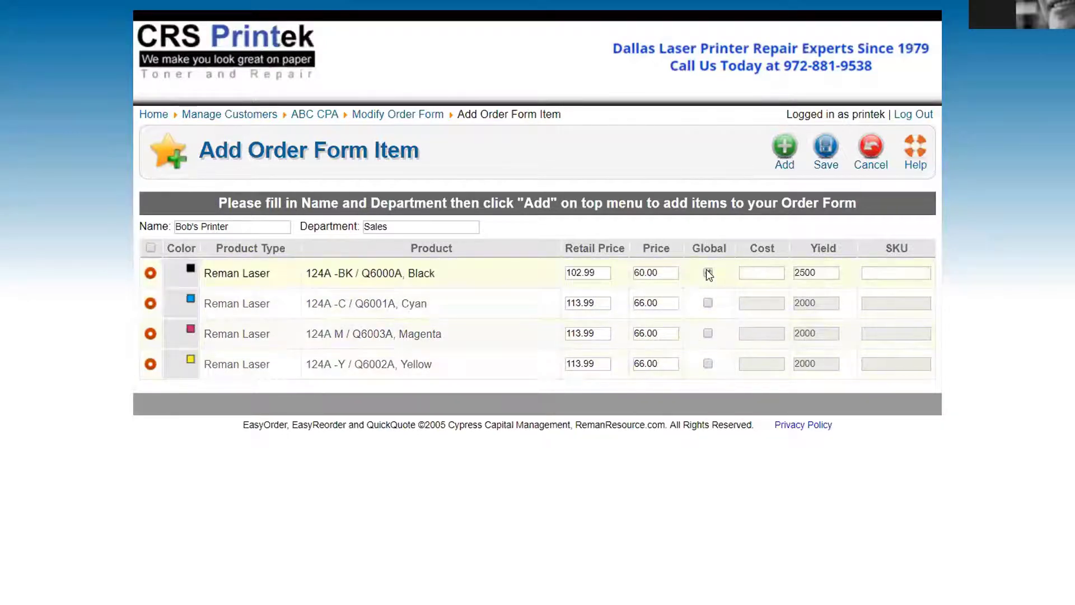
left_click(708, 303)
left_click(708, 333)
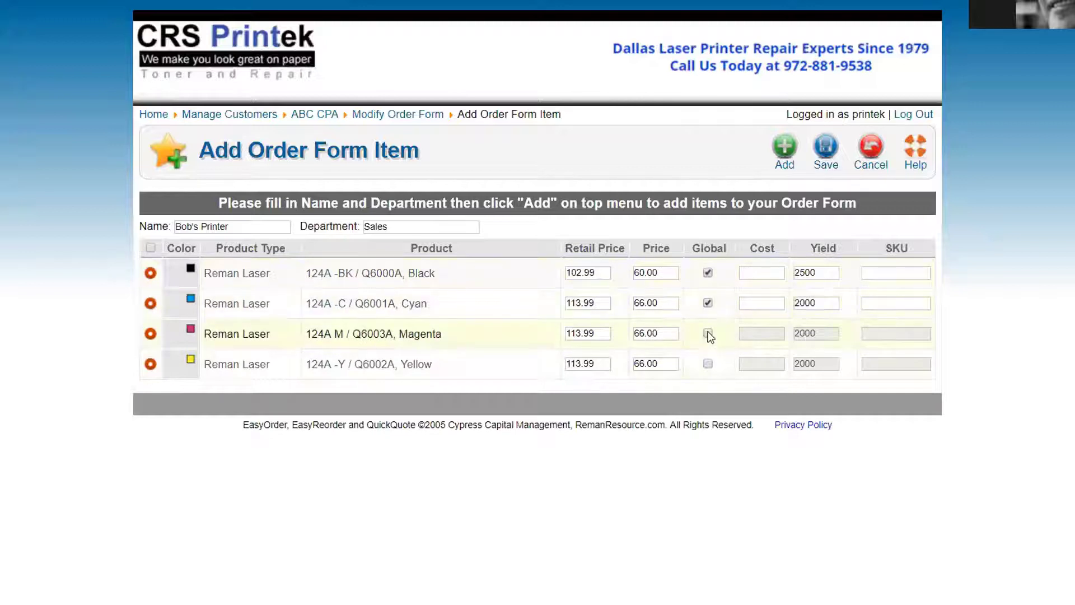
left_click(708, 364)
left_click(708, 273)
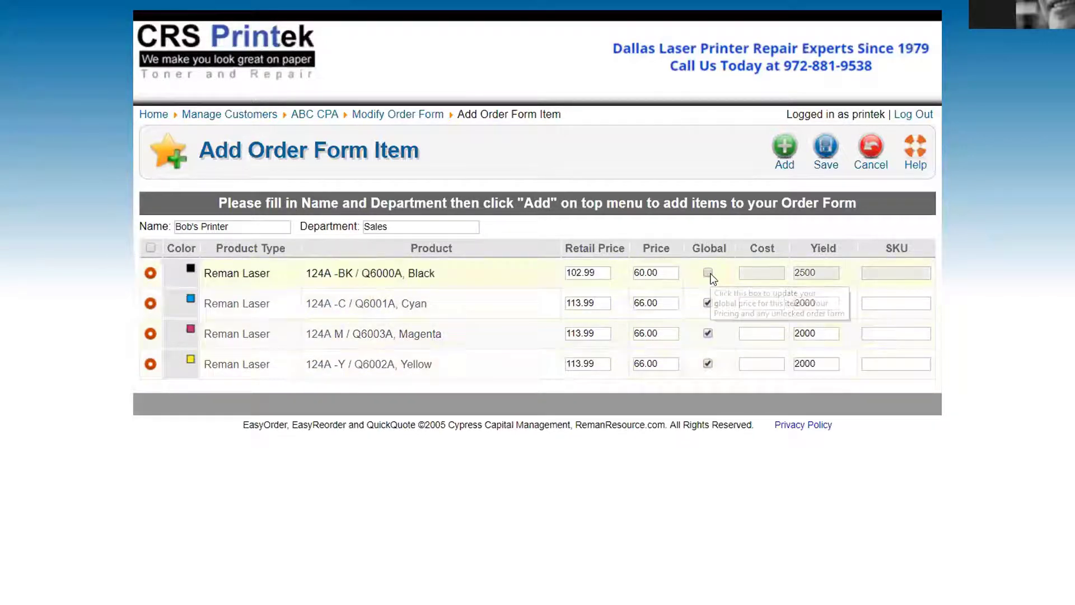
left_click(708, 273)
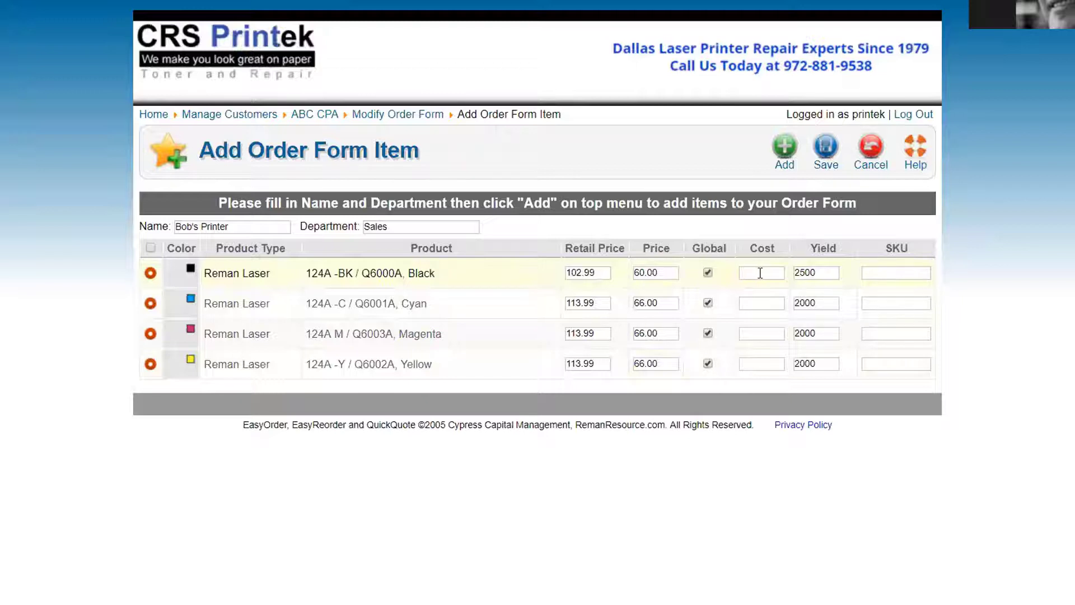
left_click(879, 271)
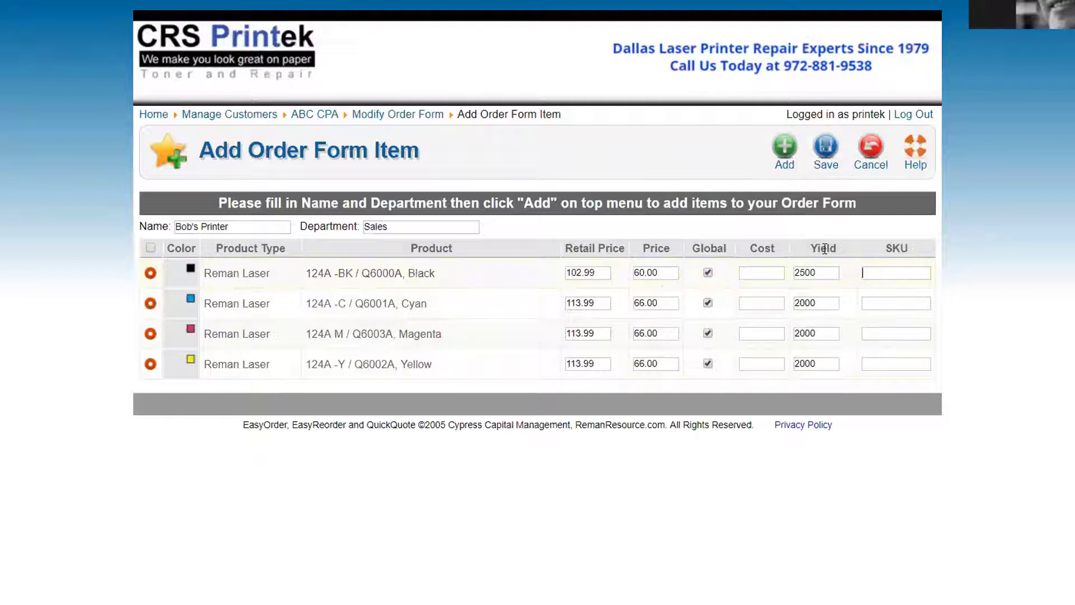
Leave global pricing off on all four toners and save the item
left_click(708, 272)
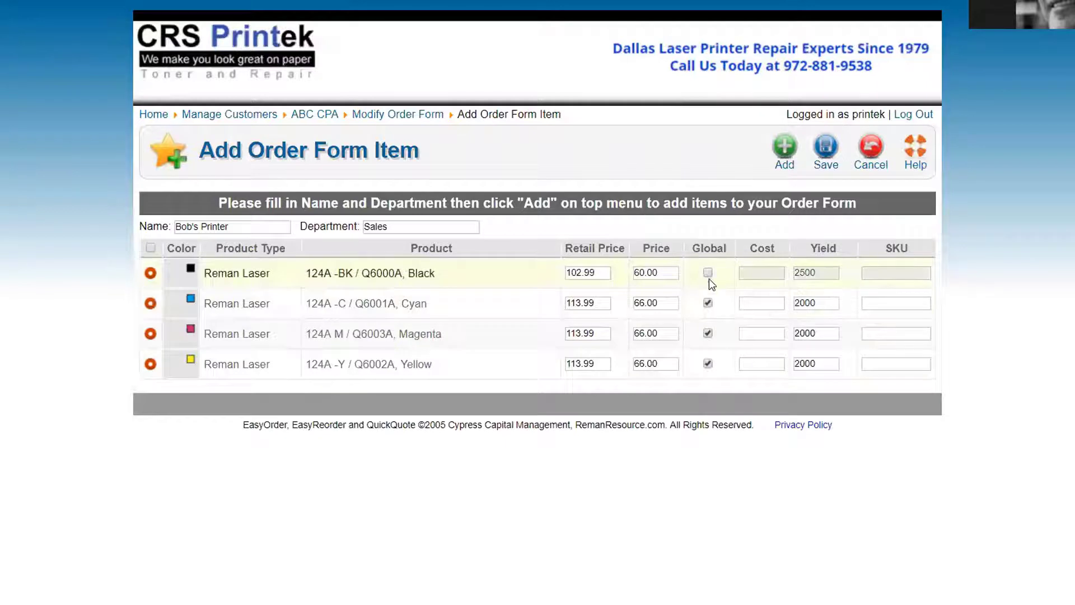
left_click(708, 303)
left_click(708, 333)
left_click(708, 364)
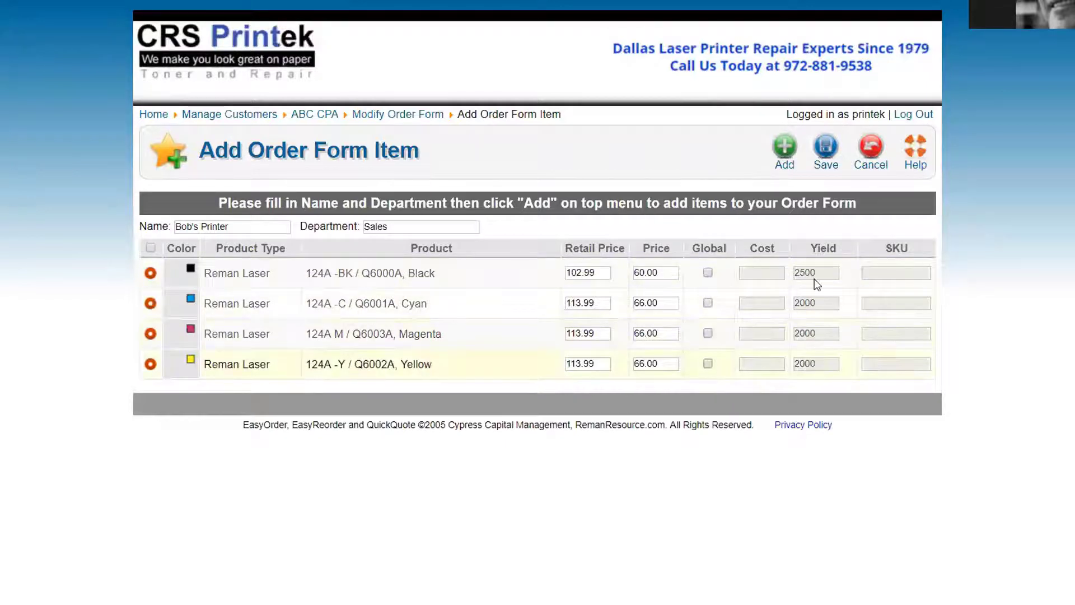
left_click(827, 149)
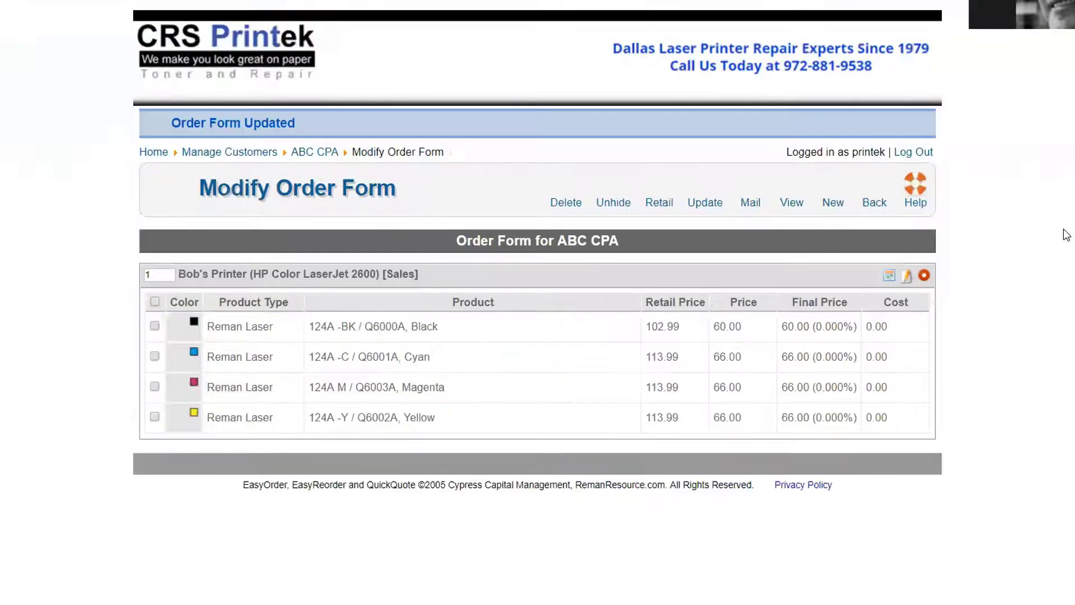
Add a new item for the Officejet Pro 8600 with its chipped 950XL black and 951XL colour cartridges
left_click(833, 191)
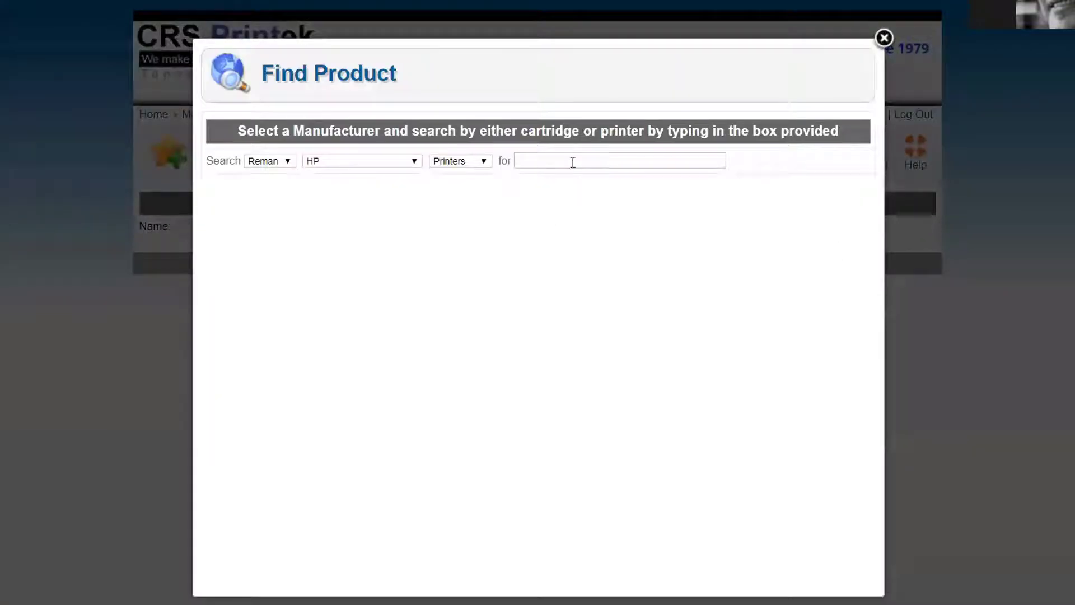
left_click(572, 161)
type("8600")
left_click(576, 178)
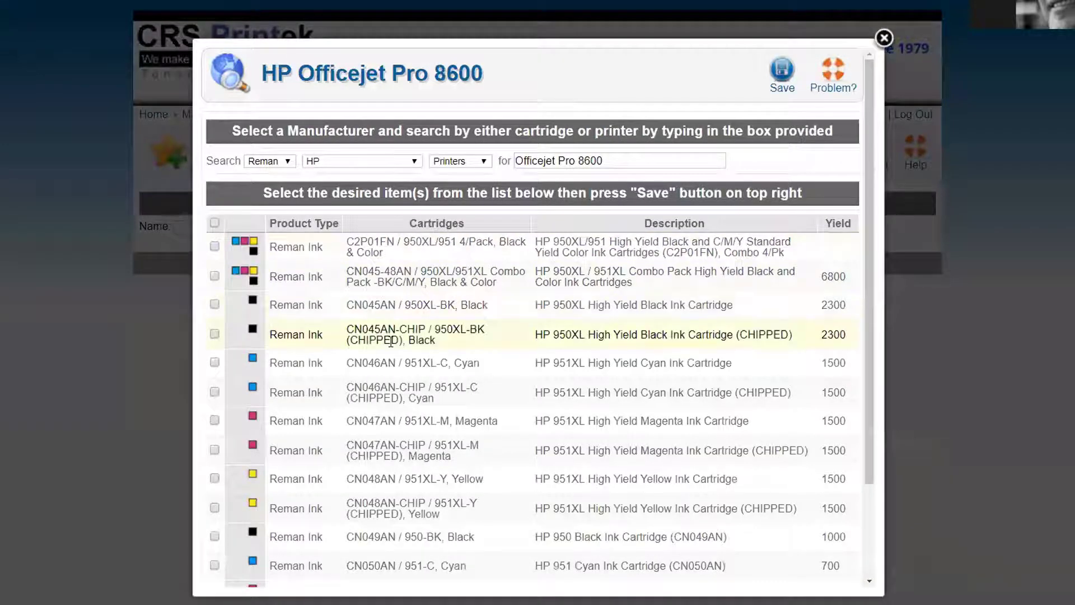
left_click(215, 333)
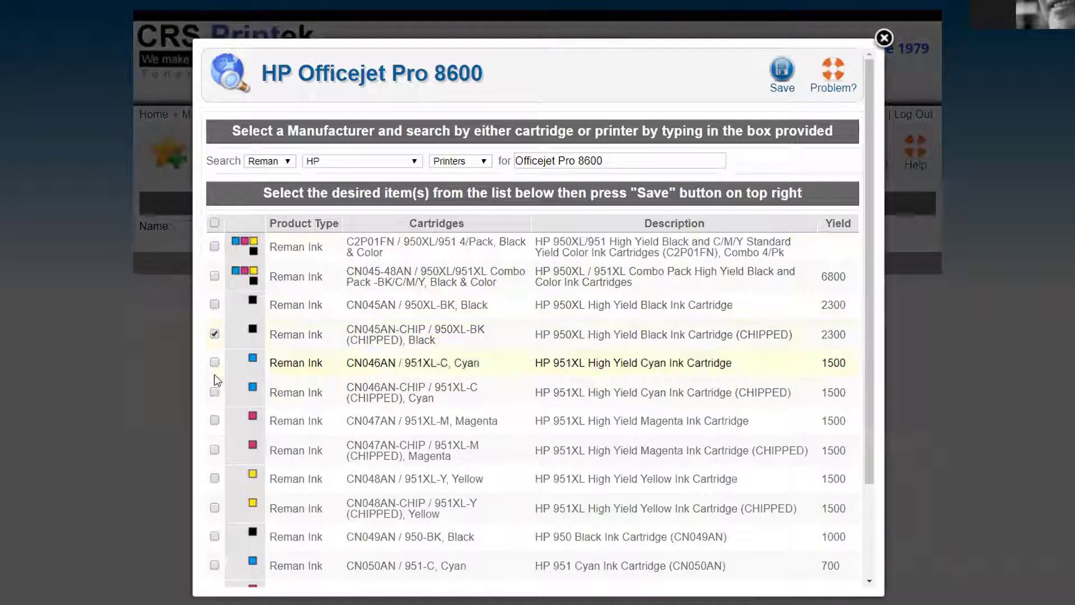
left_click(215, 391)
left_click(214, 449)
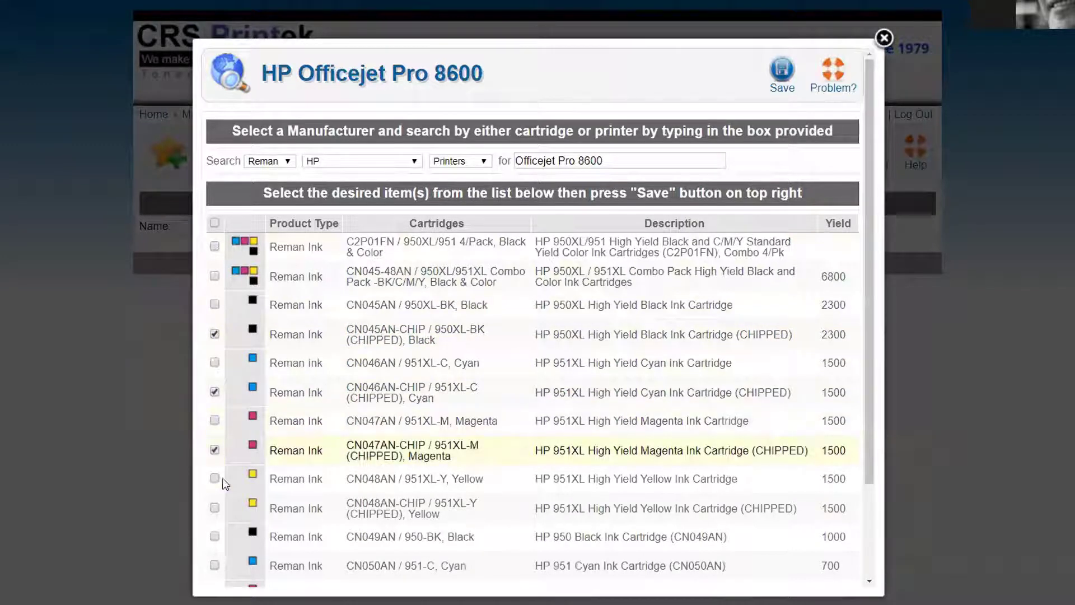
left_click(214, 508)
left_click(783, 70)
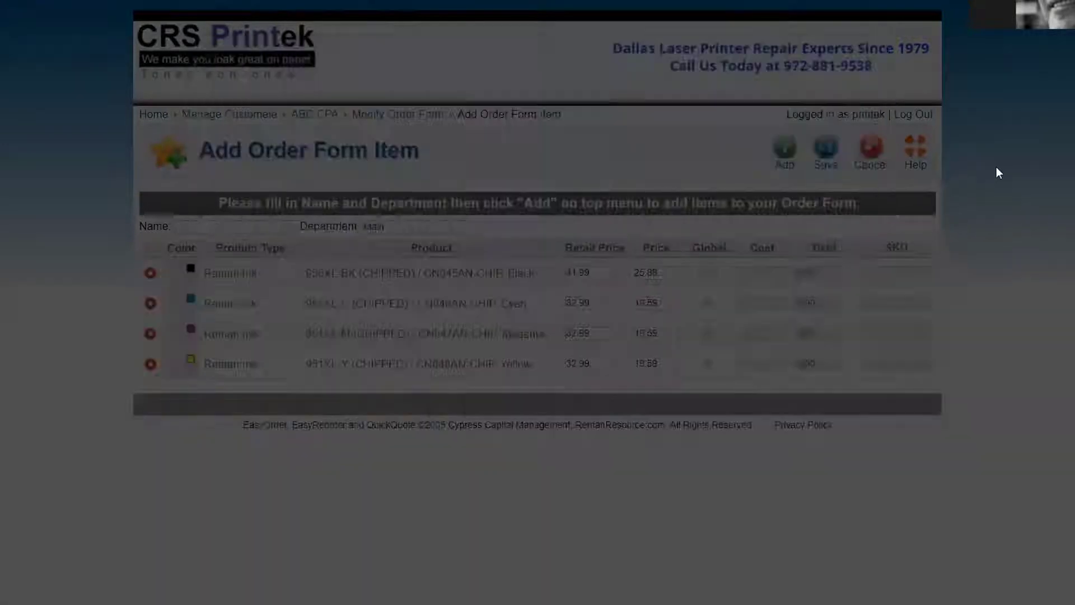
Name the item 'Color Copier' and save it to the order form
type("C")
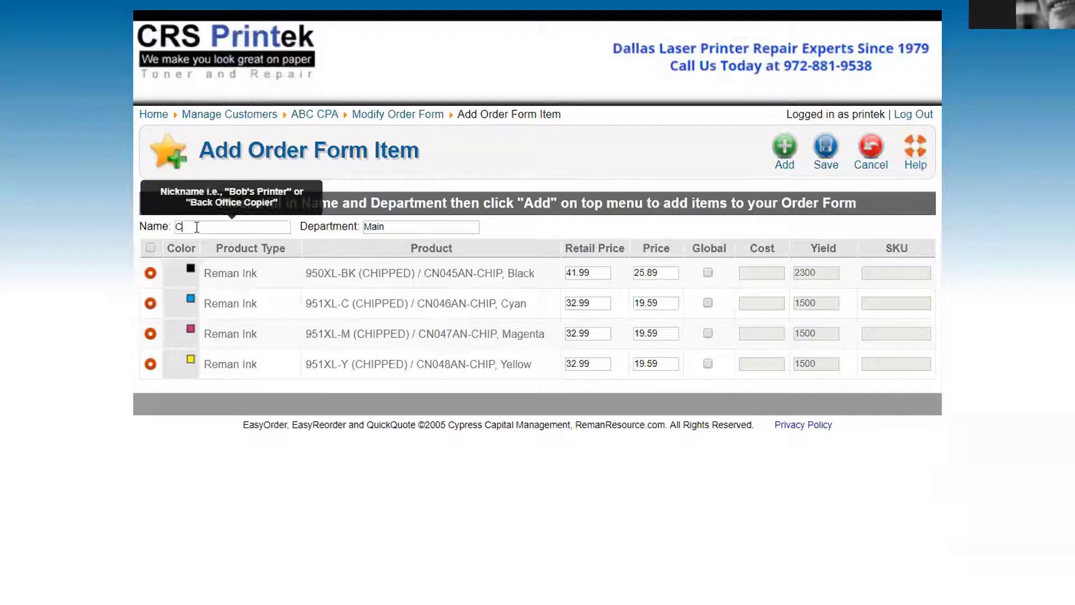
type("olor Copier")
key("Tab")
left_click(827, 147)
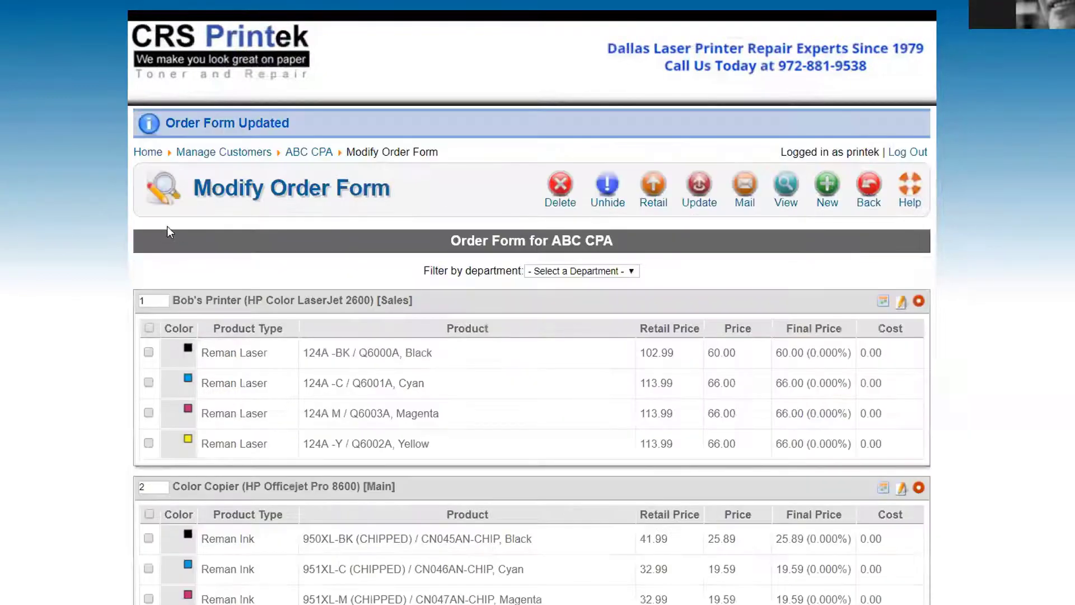
scroll(167, 226, "down", 1)
left_click_drag(528, 417, 613, 397)
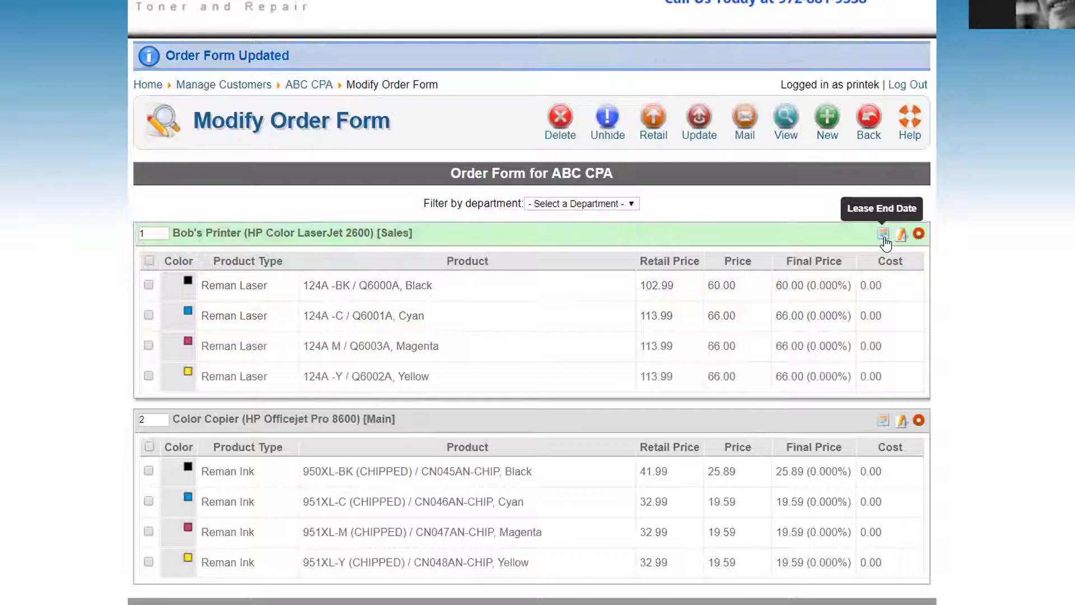
Set Bob's Printer's lease end date to 07/20/2020, then send the customer's welcome e-mail
left_click(884, 238)
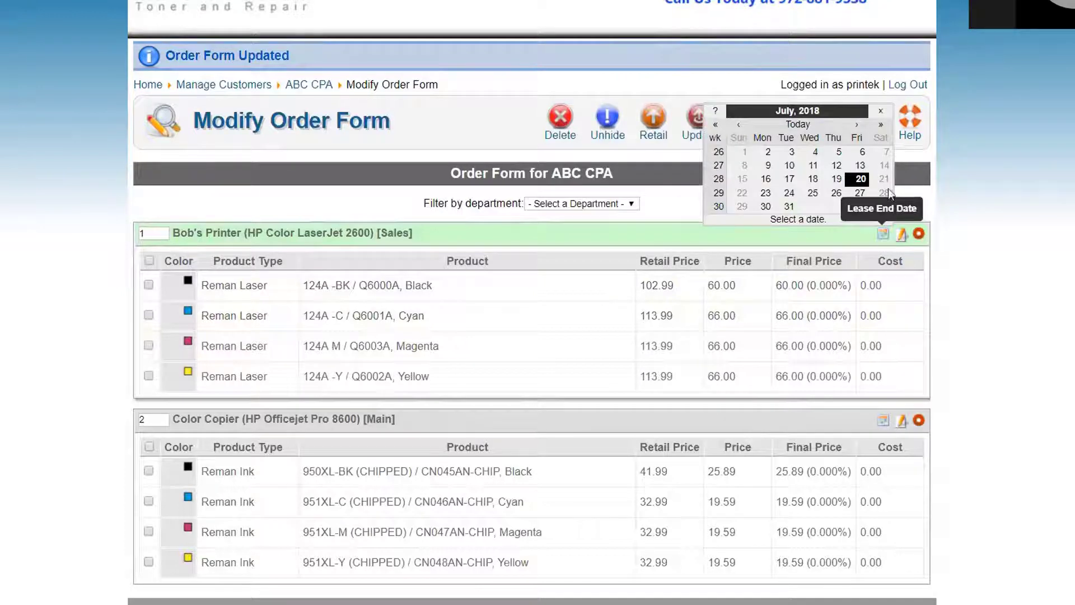
left_click(880, 125)
left_click(880, 125)
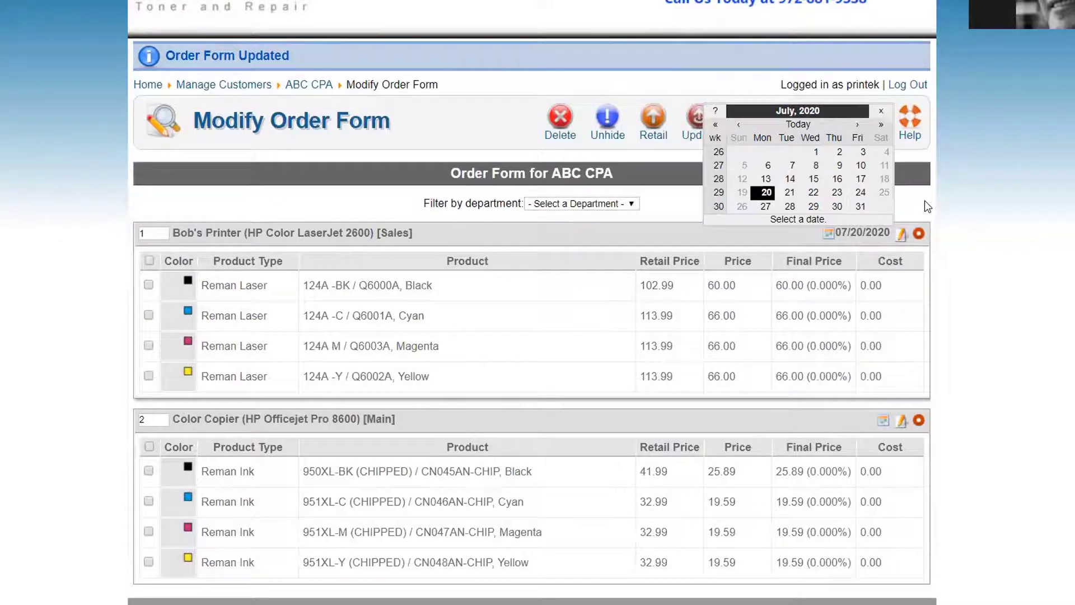
left_click(881, 110)
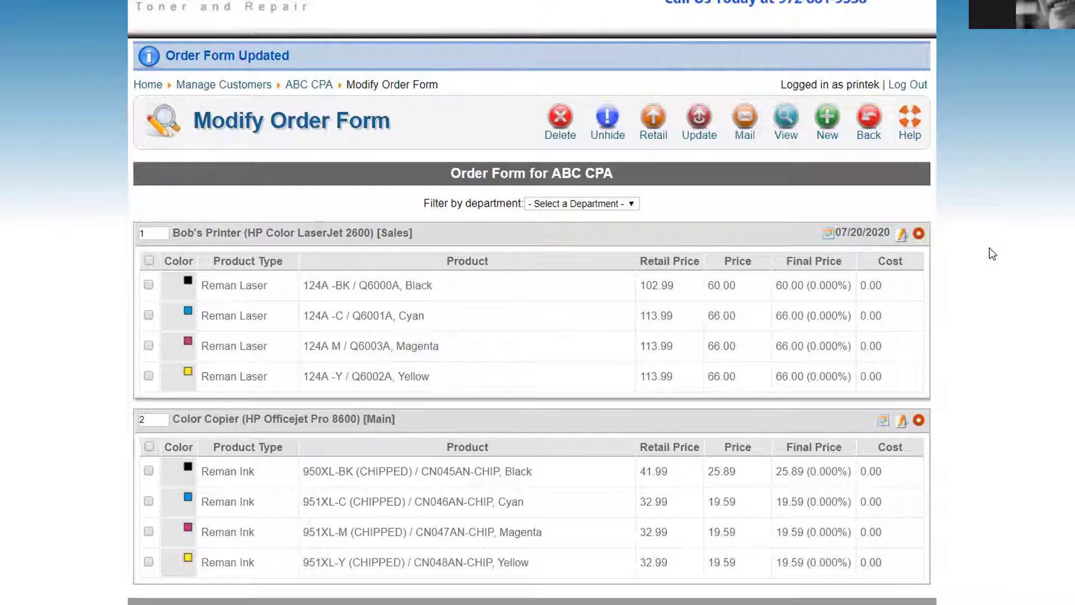
left_click(744, 125)
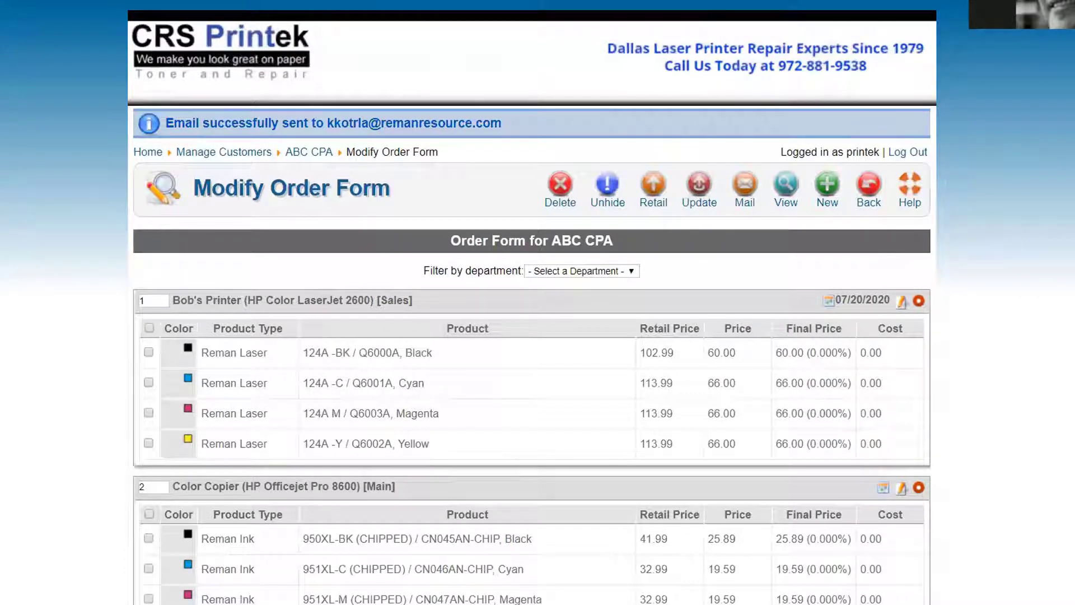
Switch to the received 'Welcome to EasyOrder, ABC CPA' e-mail
key("alt+Tab")
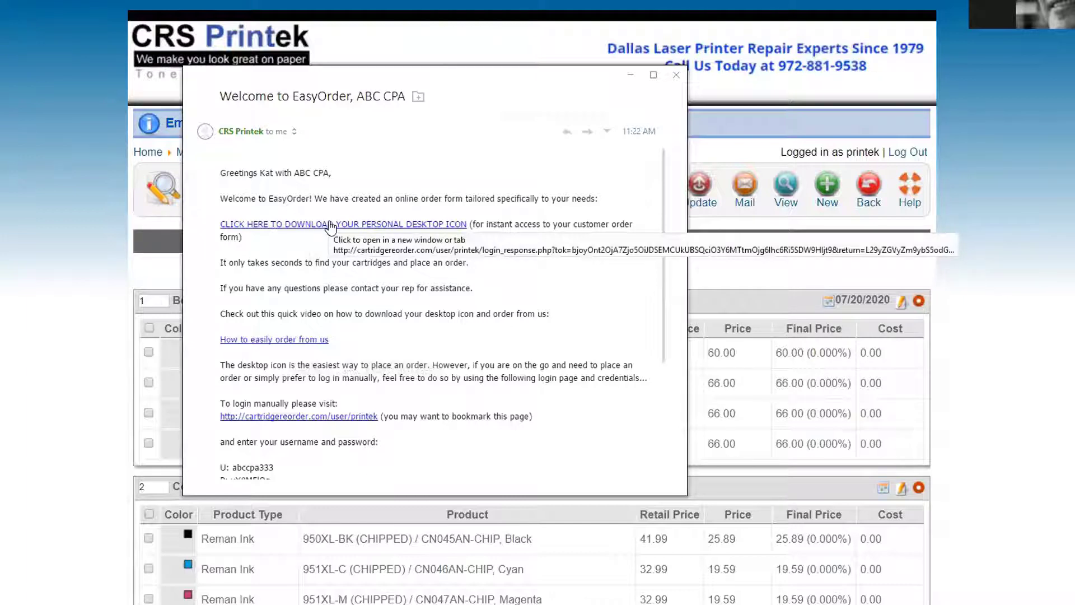
Scroll through the welcome e-mail and close its window
scroll(329, 224, "down", 5)
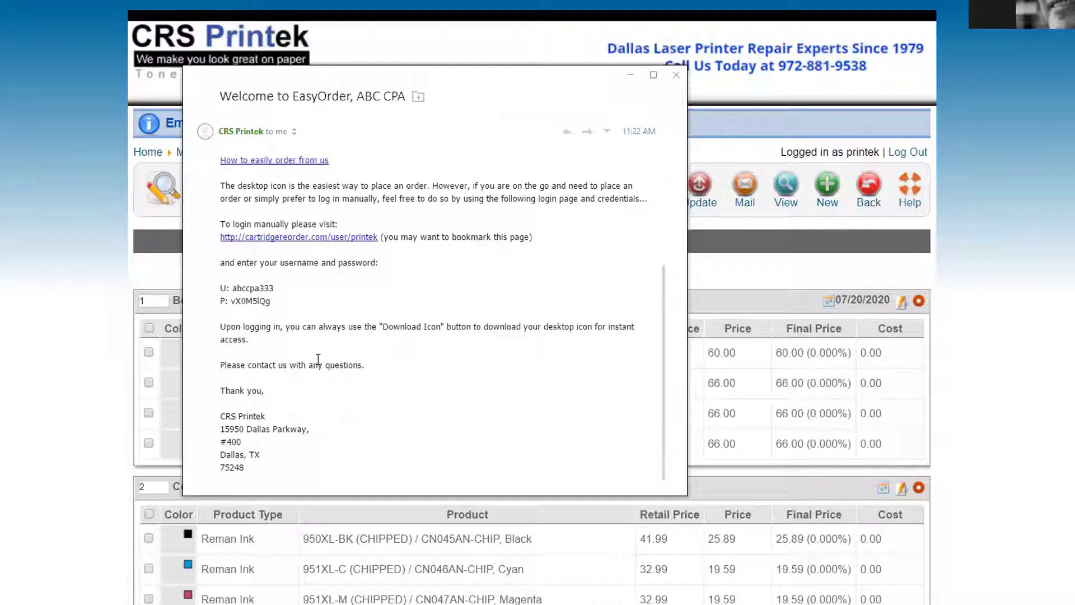
key("Escape")
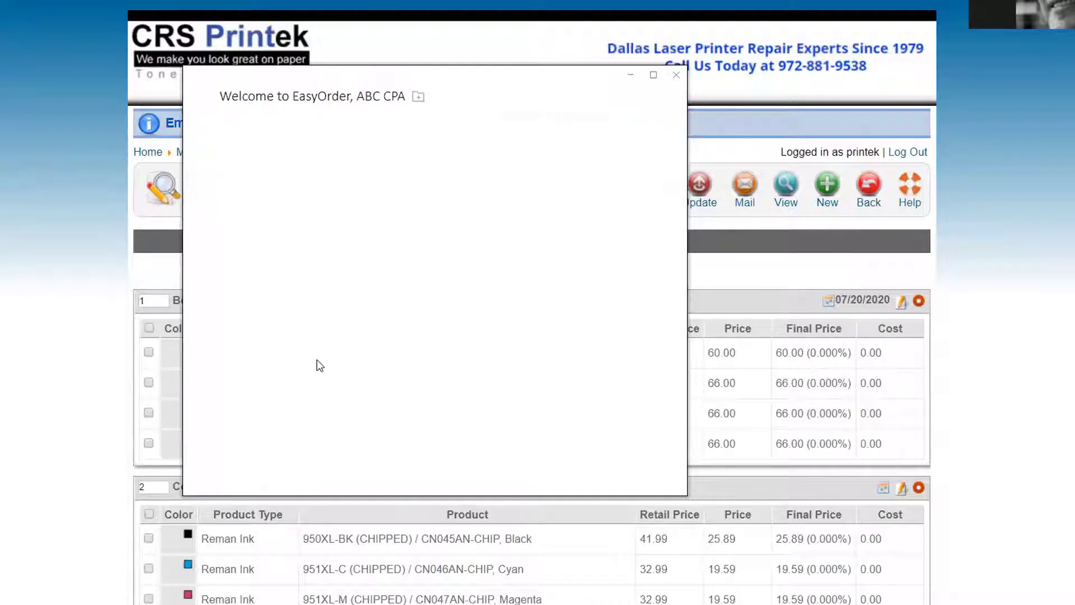
left_click(676, 74)
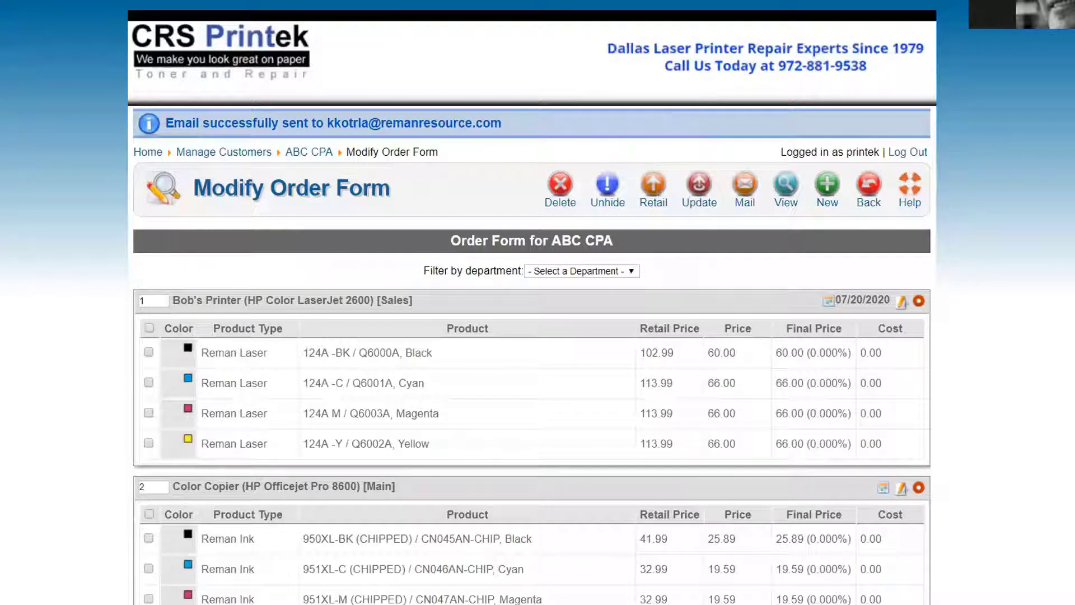
Reopen the welcome e-mail and highlight its manual login link and customer credentials
key("alt+Tab")
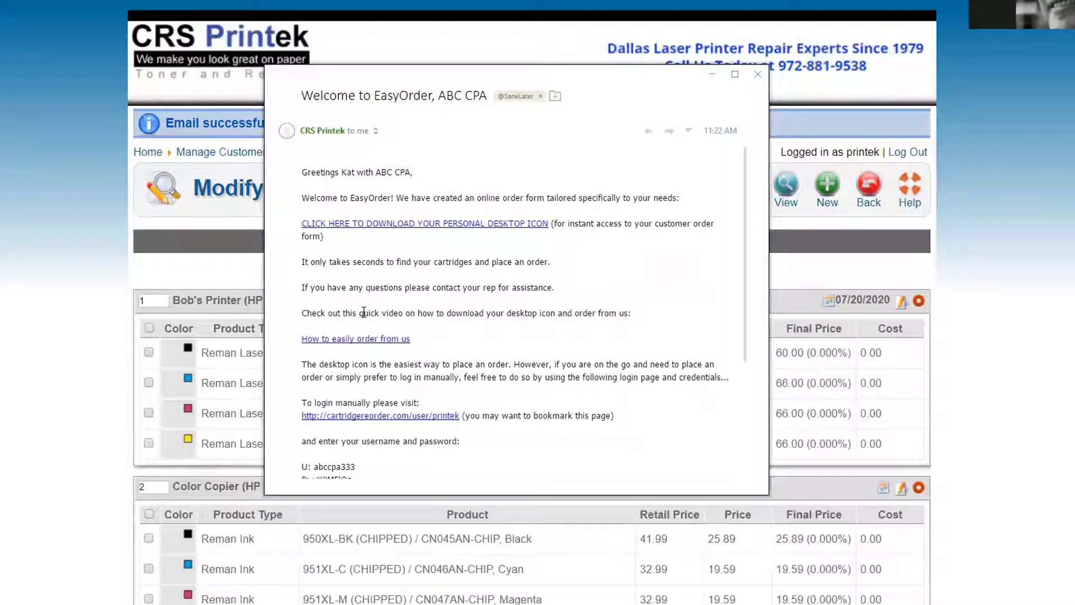
scroll(431, 332, "down", 3)
left_click_drag(368, 344, 295, 270)
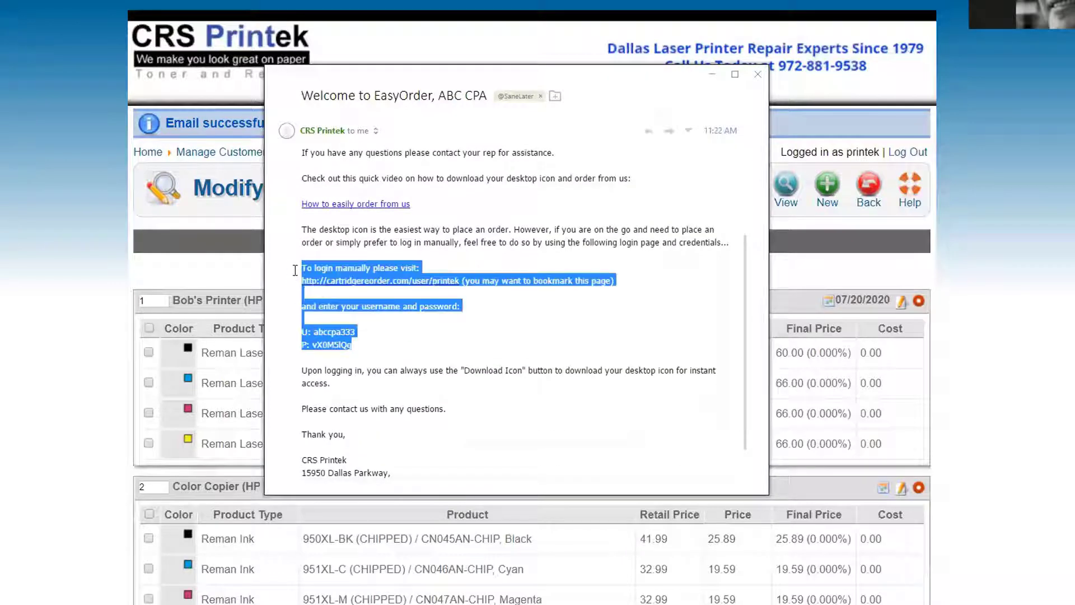
left_click(441, 349)
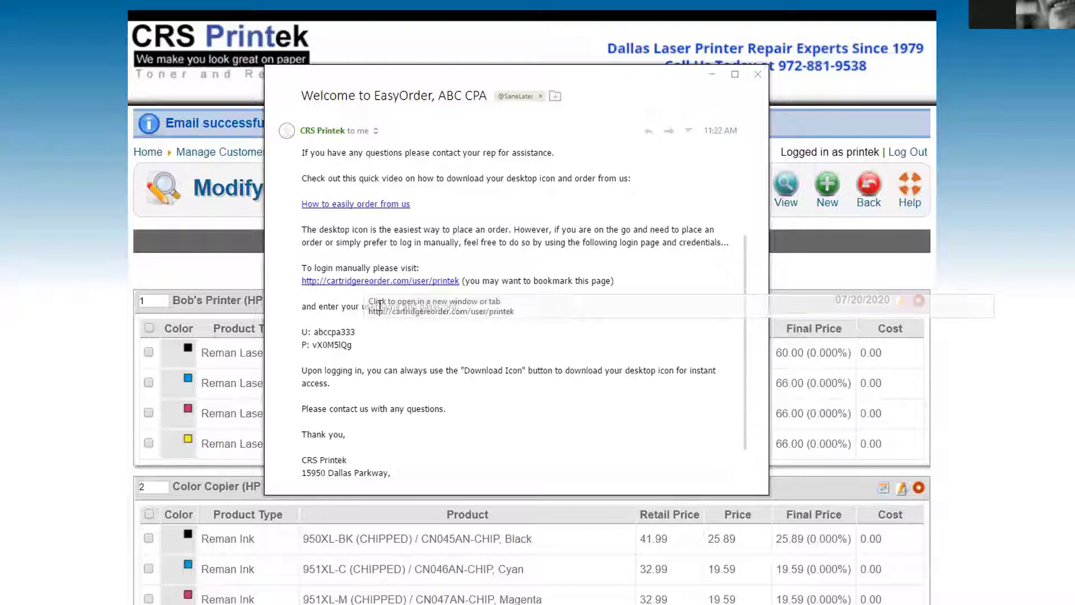
left_click_drag(314, 333, 362, 346)
left_click(430, 371)
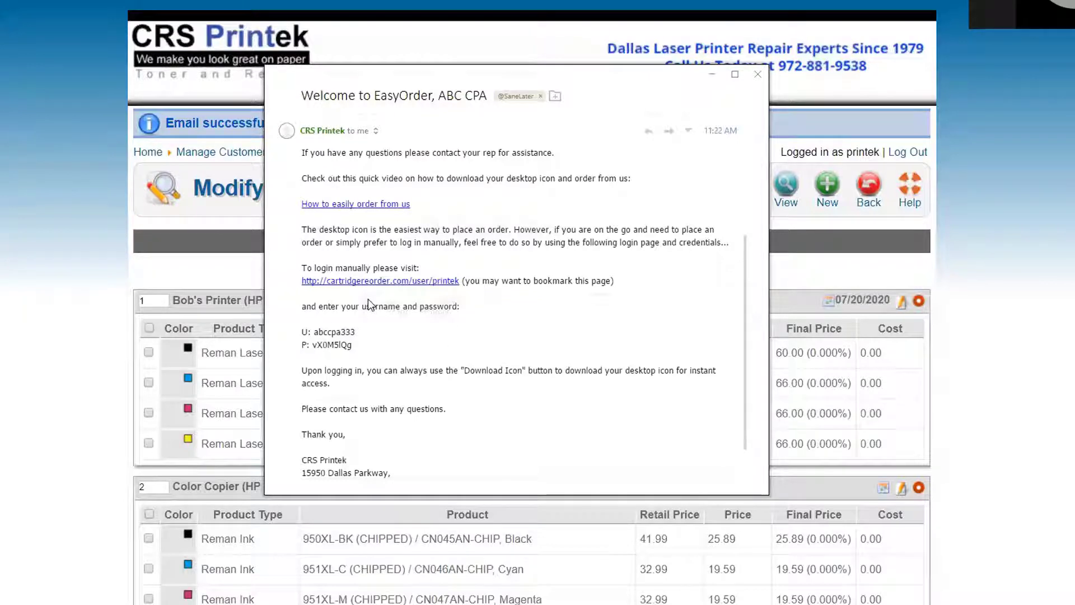
scroll(368, 300, "down", 2)
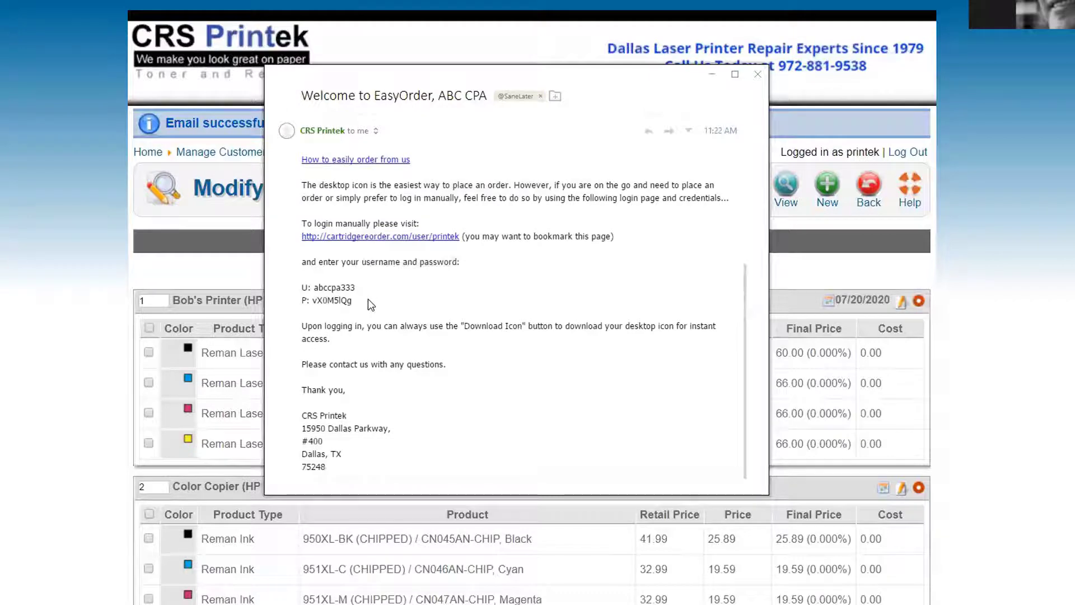
scroll(369, 304, "up", 6)
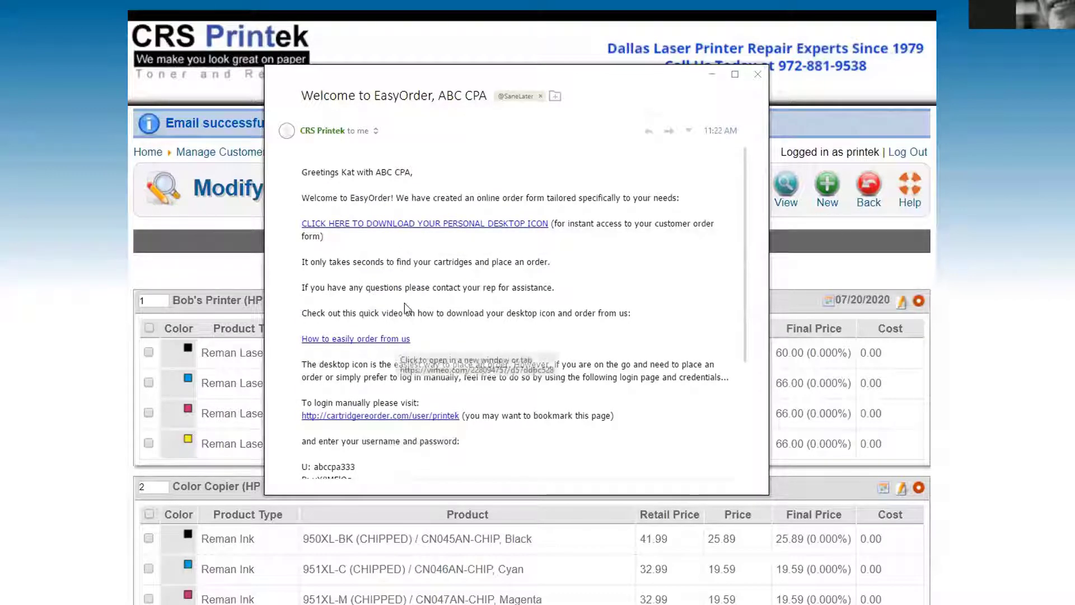
Open the personal desktop icon download link from the welcome e-mail
left_click(425, 224)
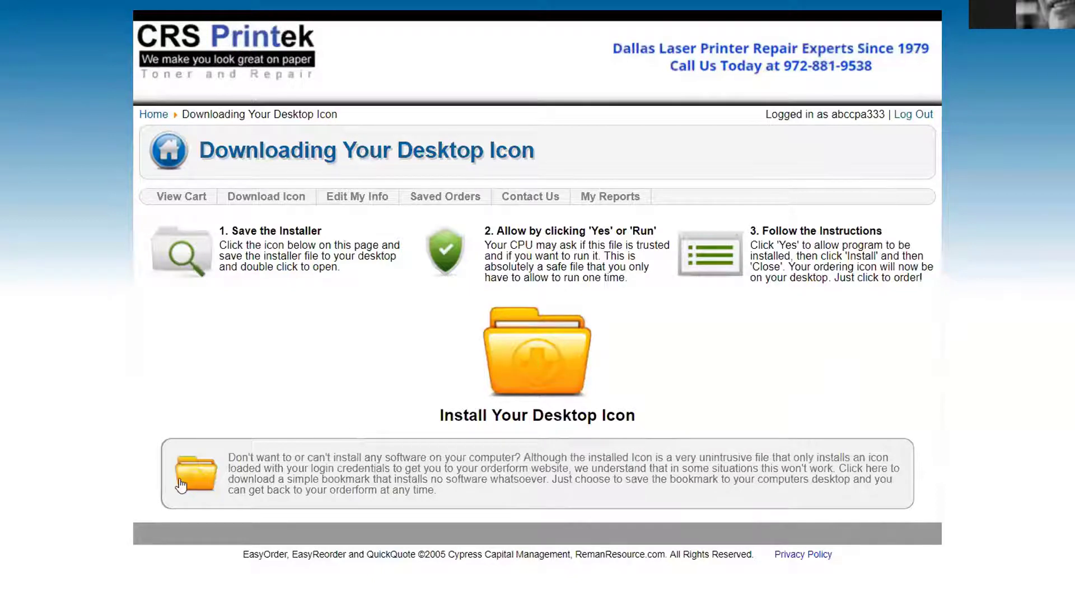
Download and save the no-install bookmark shortcut and the OrderForm desktop icon installer
left_click(216, 484)
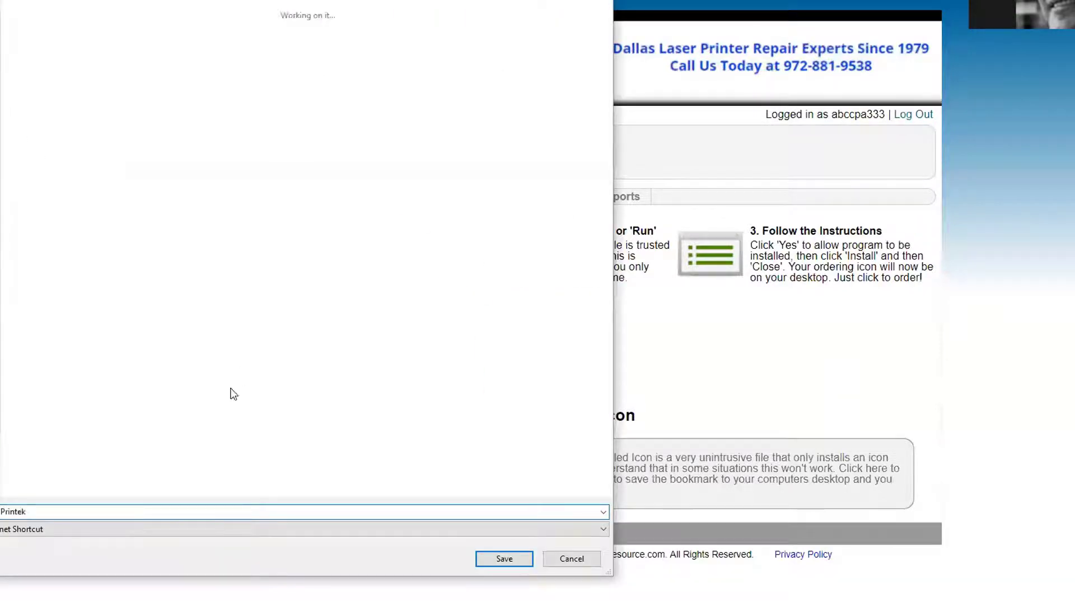
left_click(495, 563)
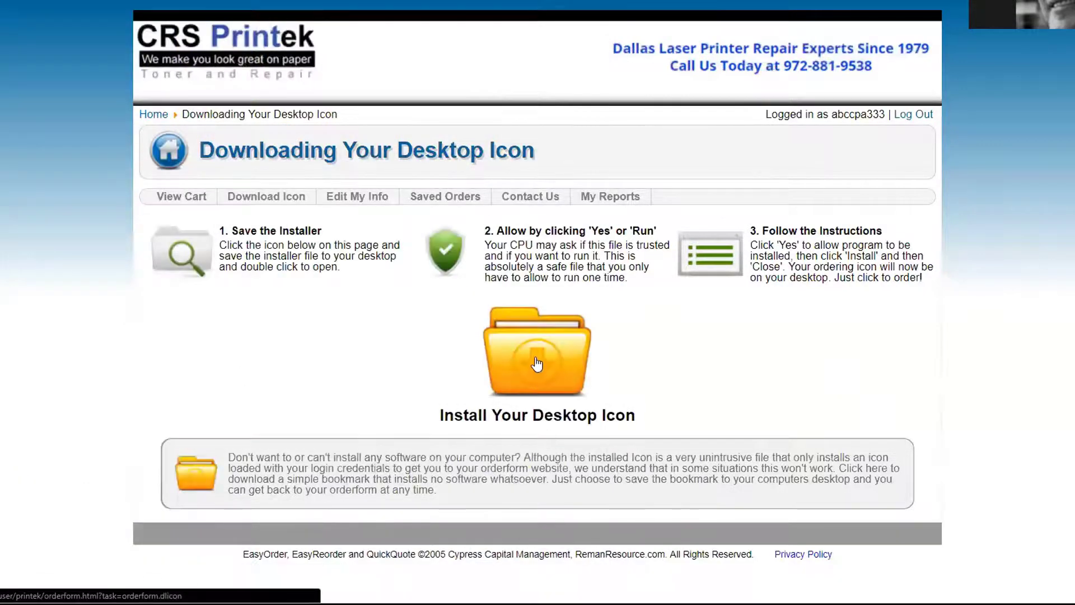
left_click(537, 364)
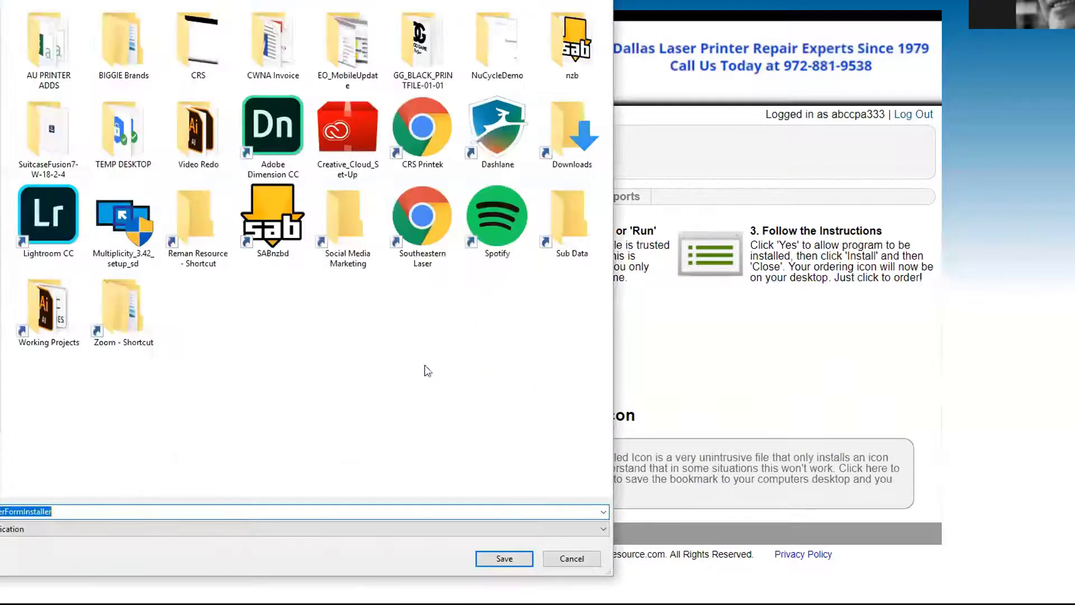
left_click(498, 558)
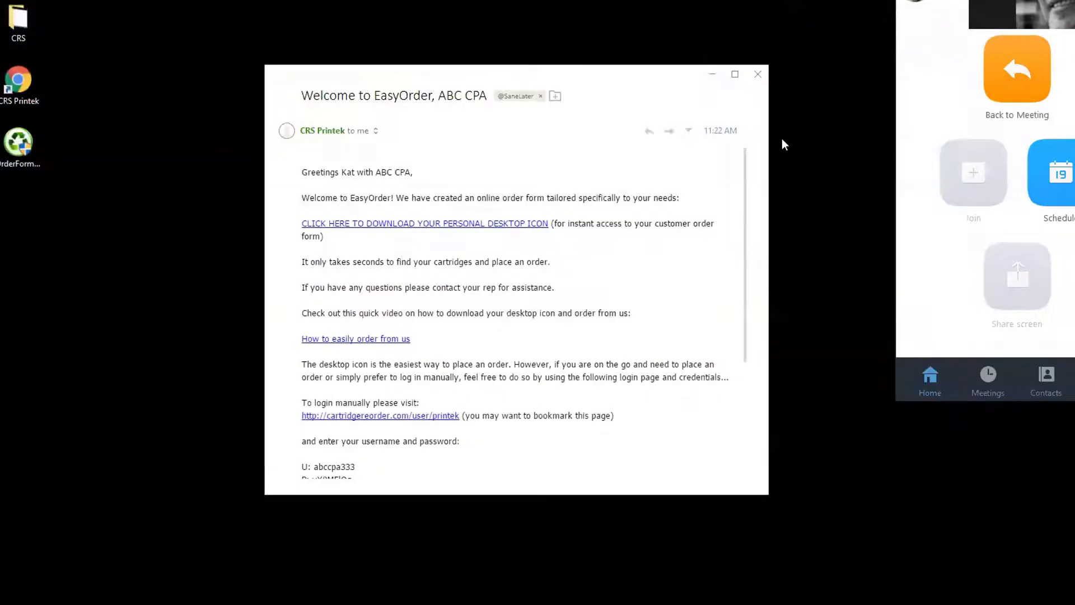
Close the e-mail, delete the Southeastern Laser shortcut, and move CRS Printek and installer icons to column two
left_click(758, 74)
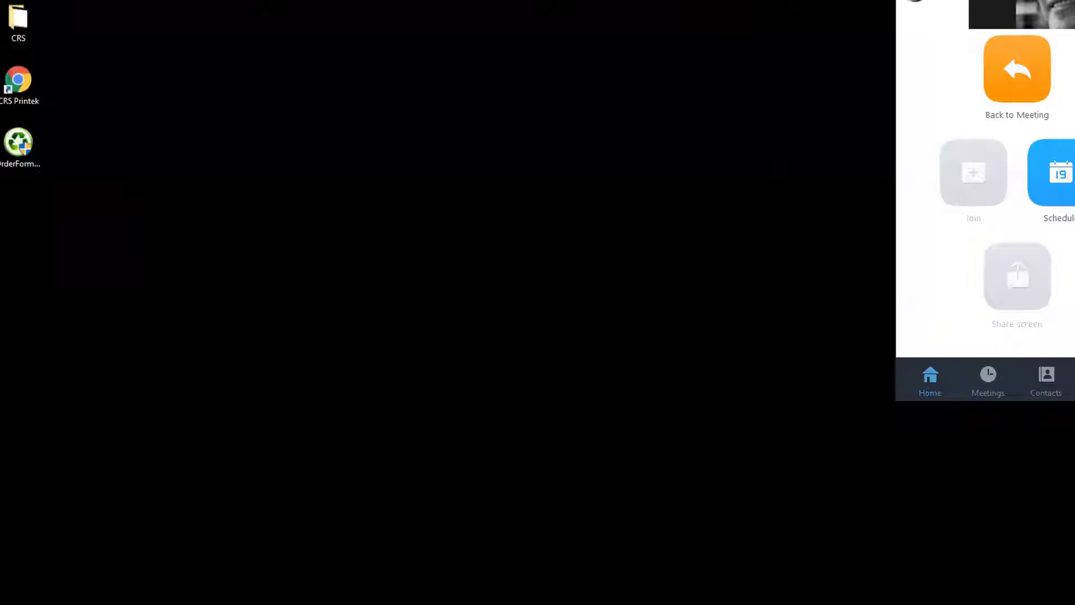
key("Delete")
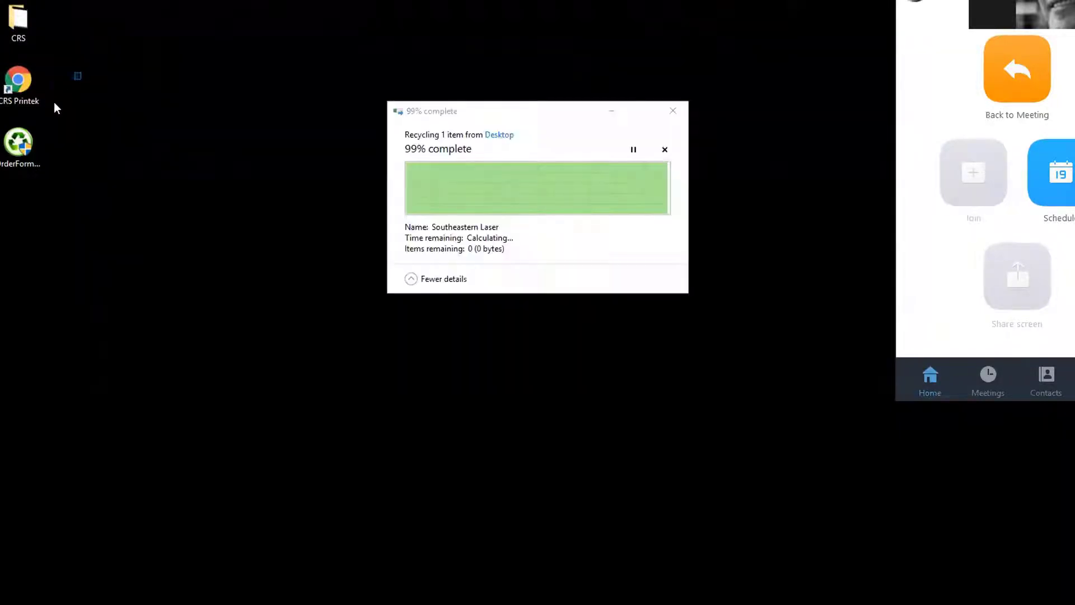
left_click_drag(56, 108, 7, 158)
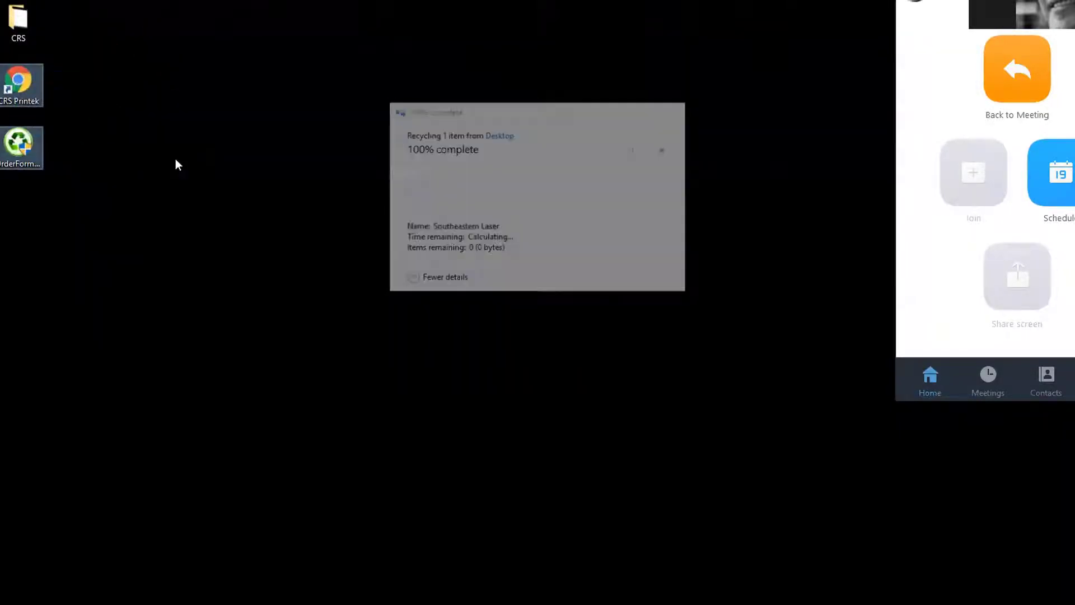
left_click(180, 90)
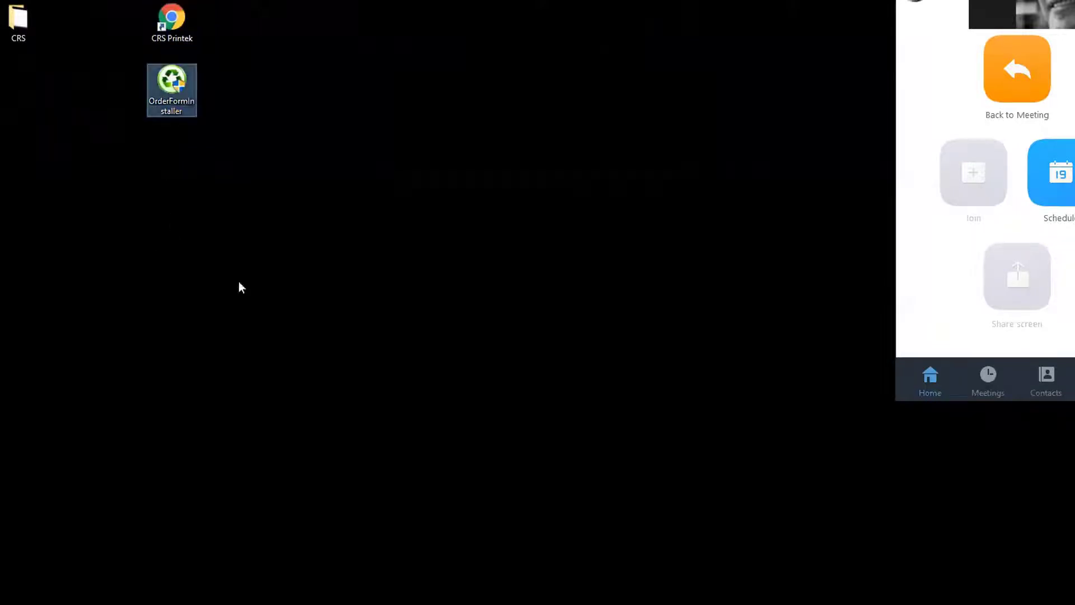
left_click(177, 13)
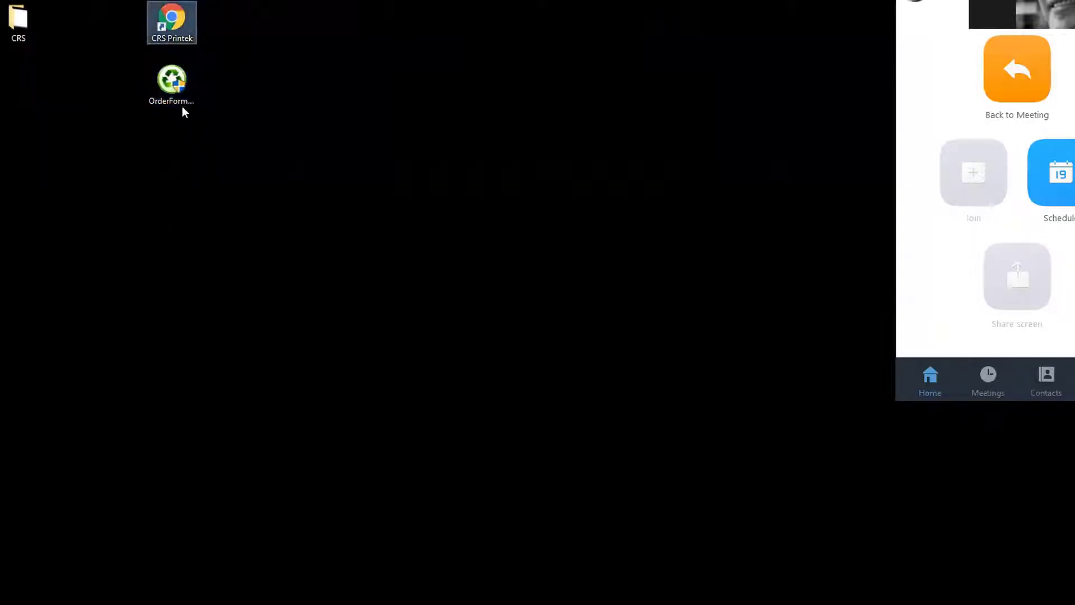
left_click(232, 77)
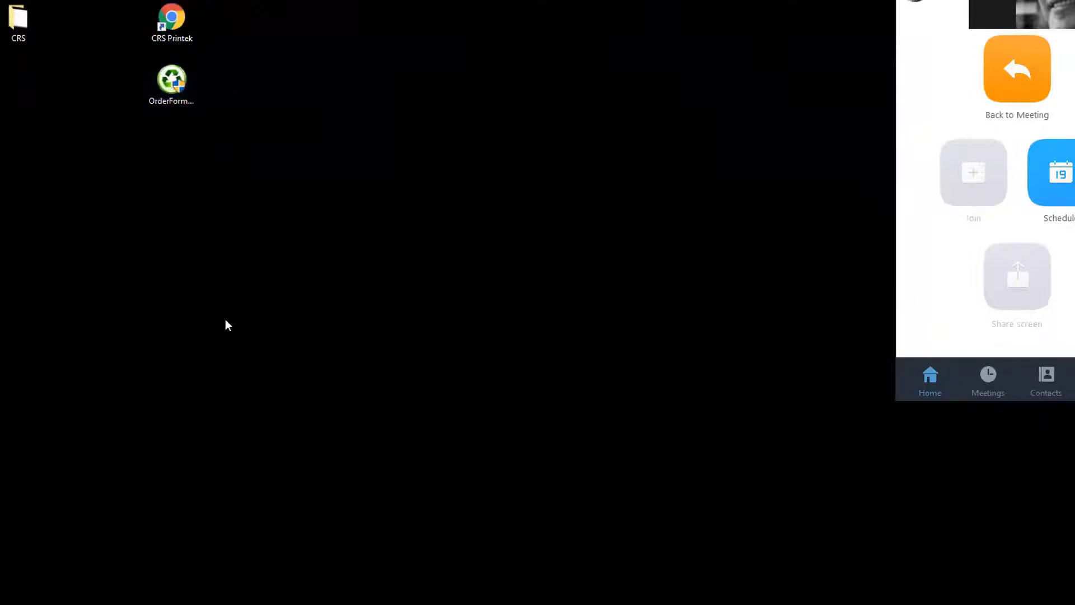
Run the unrecognised installer past SmartScreen via More info and Run anyway, then install CRS Printek
left_click(431, 209)
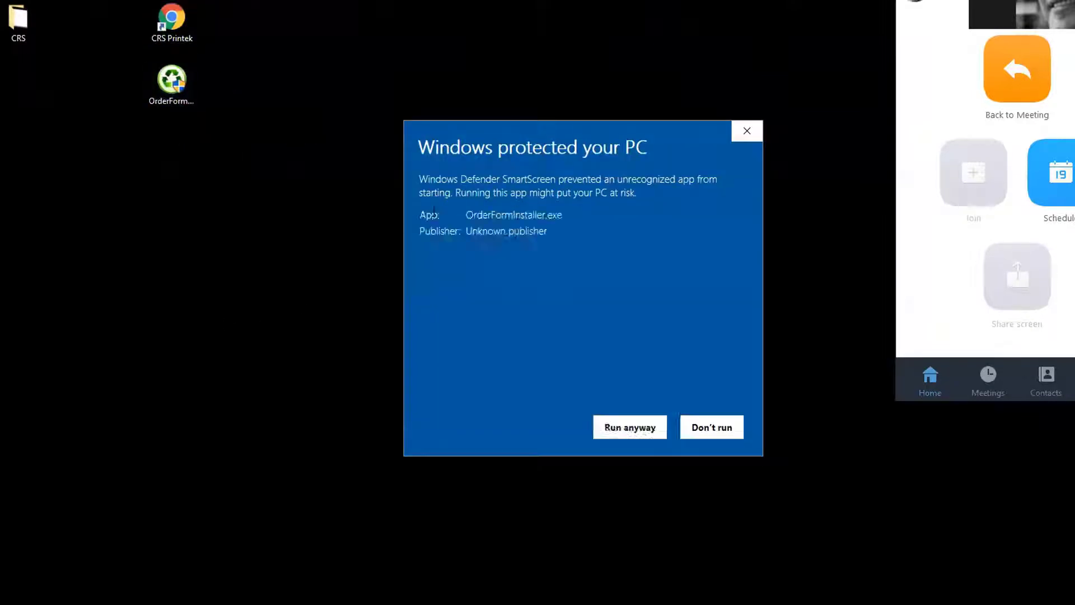
left_click_drag(467, 230, 549, 240)
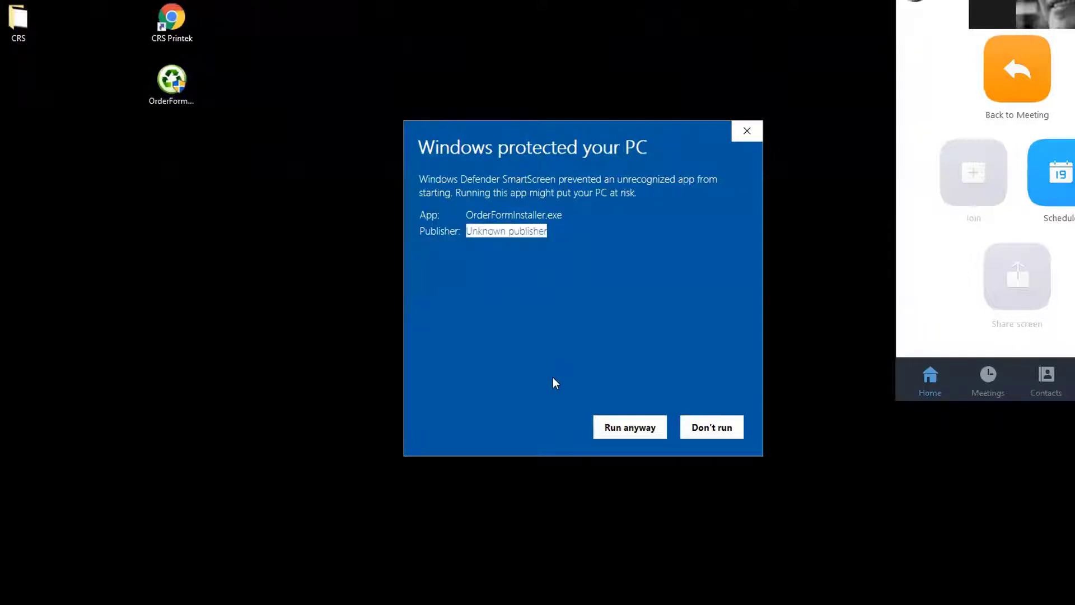
left_click(628, 427)
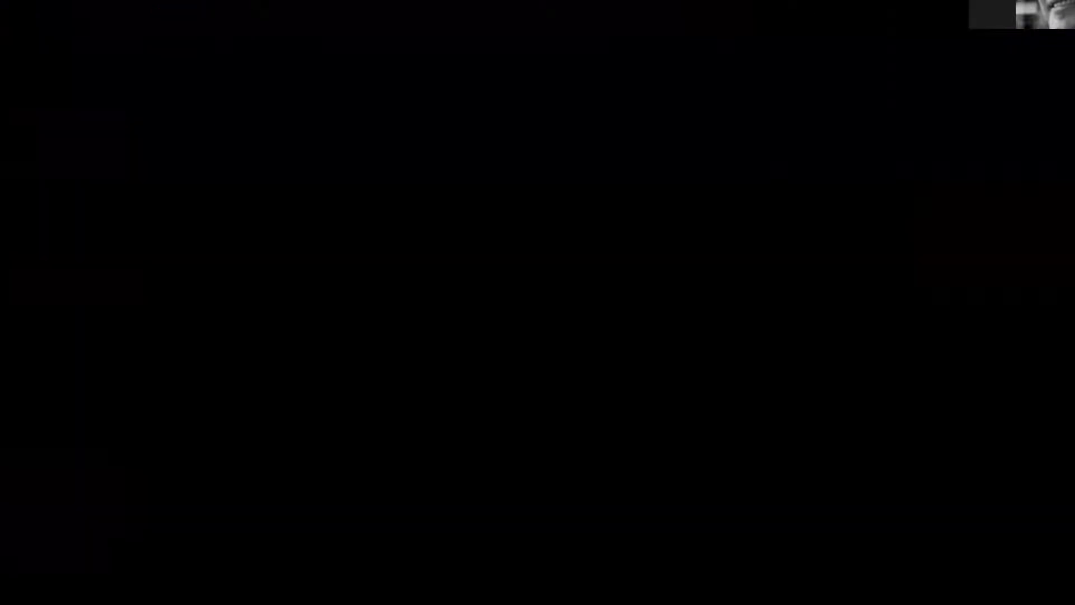
left_click(647, 367)
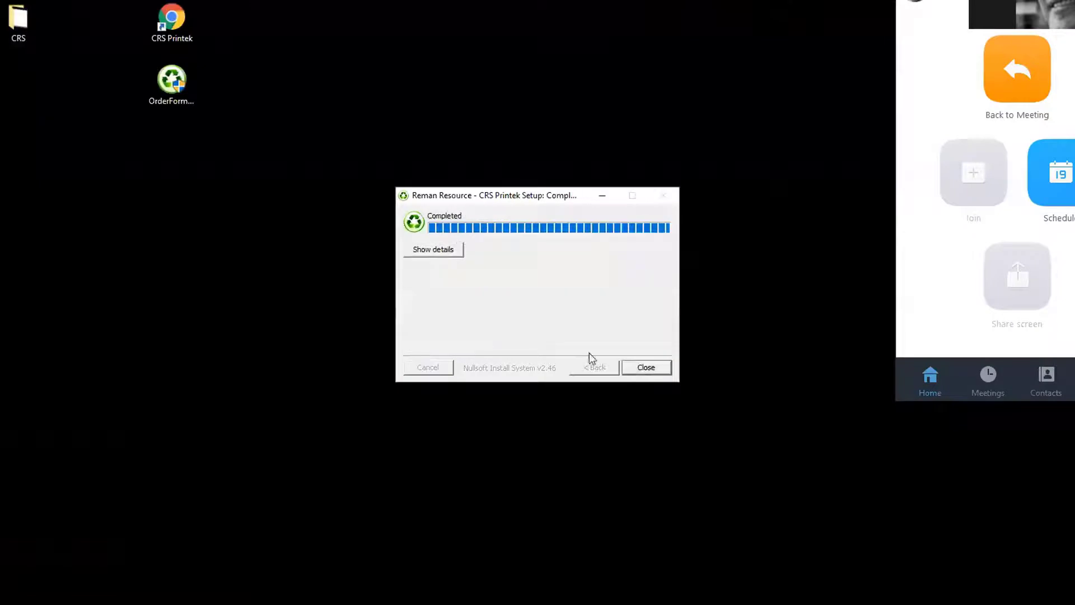
left_click(659, 368)
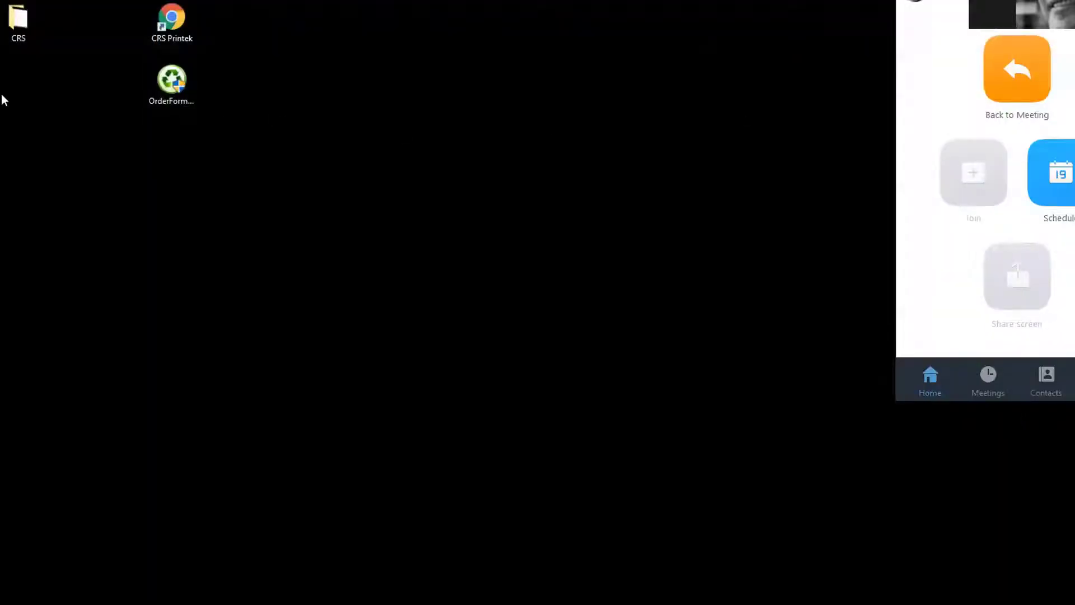
Reposition the new CRS Printek icon and drag the OrderFormInstaller into the Recycle Bin
left_click_drag(0, 140, 173, 143)
left_click_drag(172, 88, 0, 18)
left_click_drag(172, 143, 171, 70)
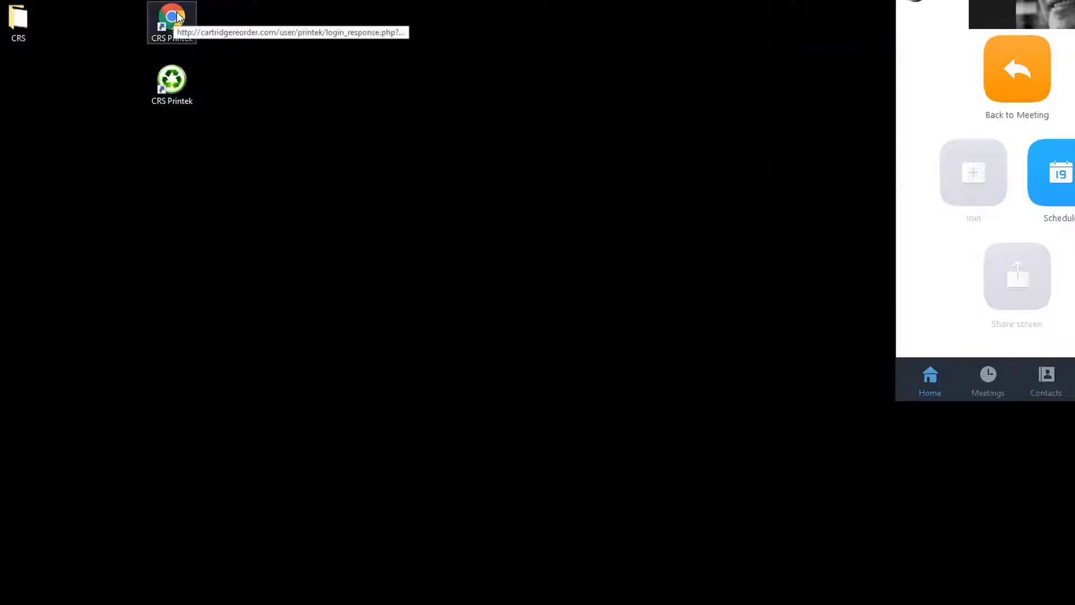
Test the old Chrome CRS Printek shortcut by opening the order form, then close it
double_click(177, 17)
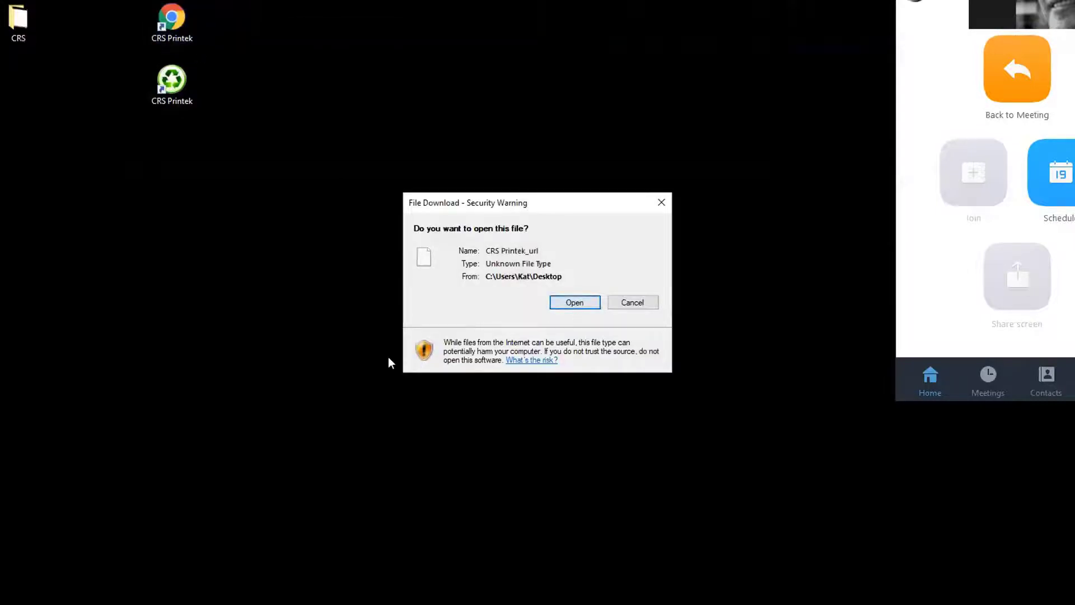
left_click(575, 303)
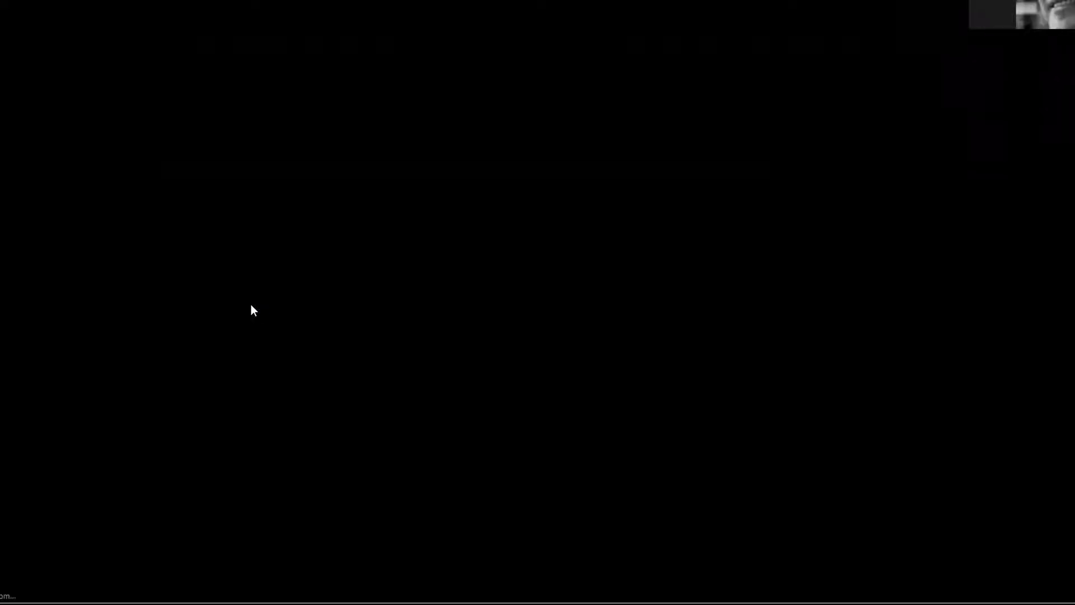
scroll(24, 285, "down", 3)
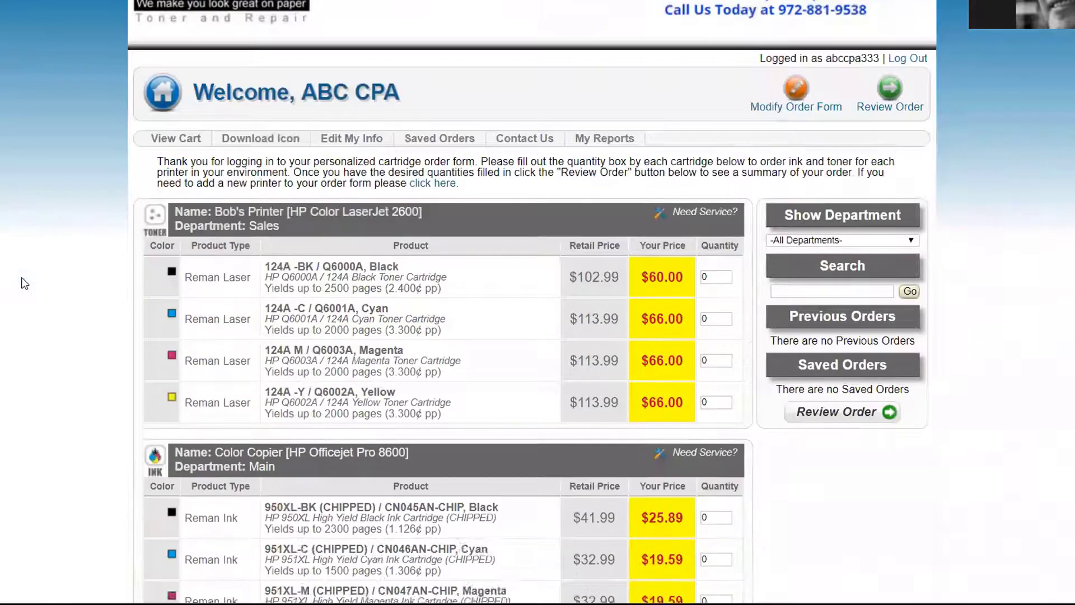
scroll(25, 282, "up", 3)
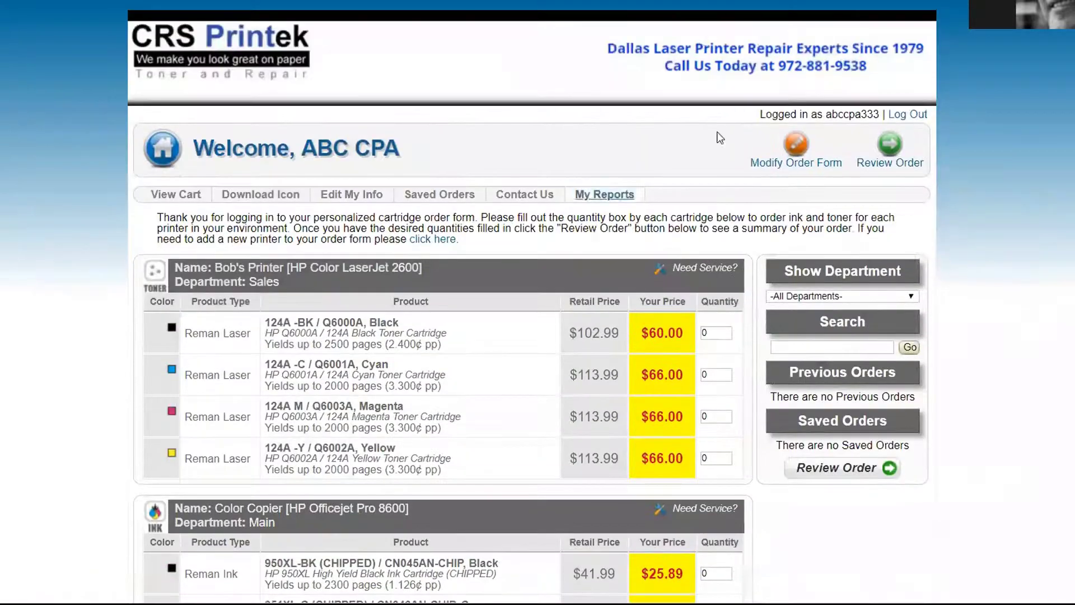
key("alt+F4")
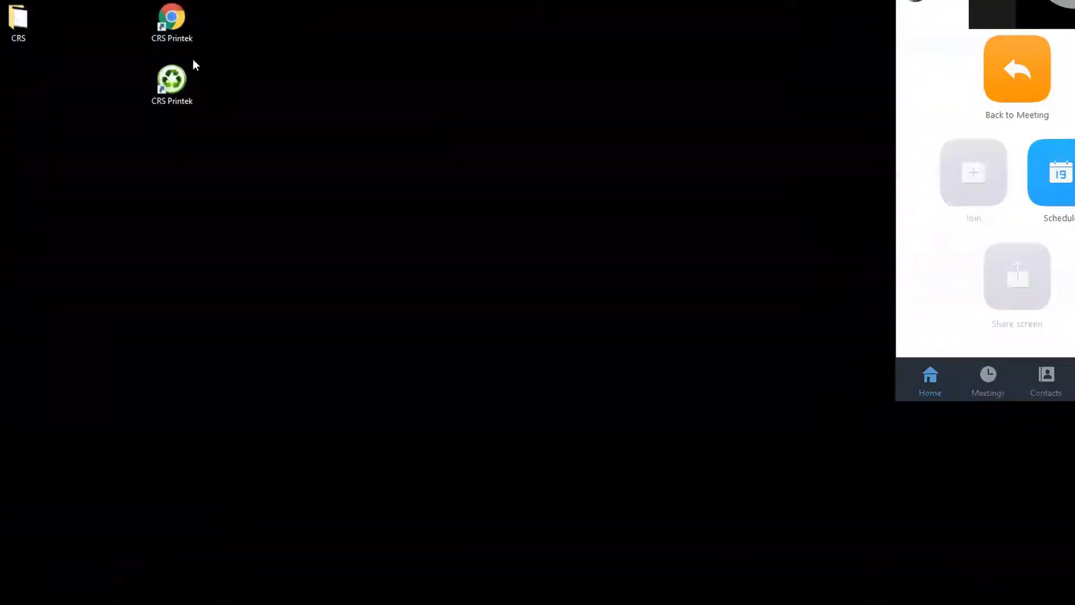
Test the new green icon, then recycle the old Chrome shortcut and shift the icon left
double_click(171, 85)
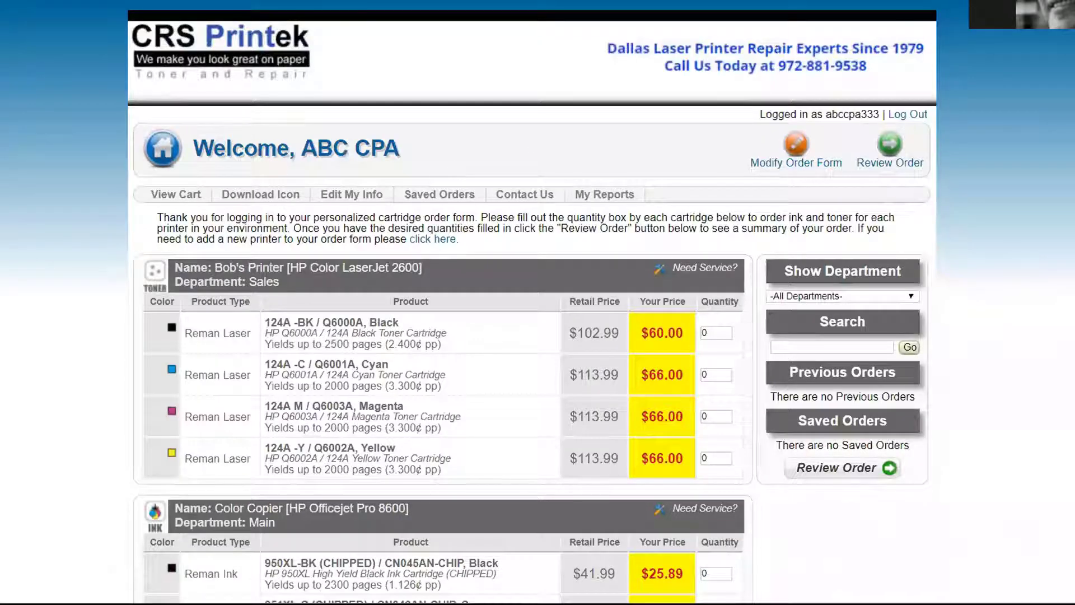
key("alt+F4")
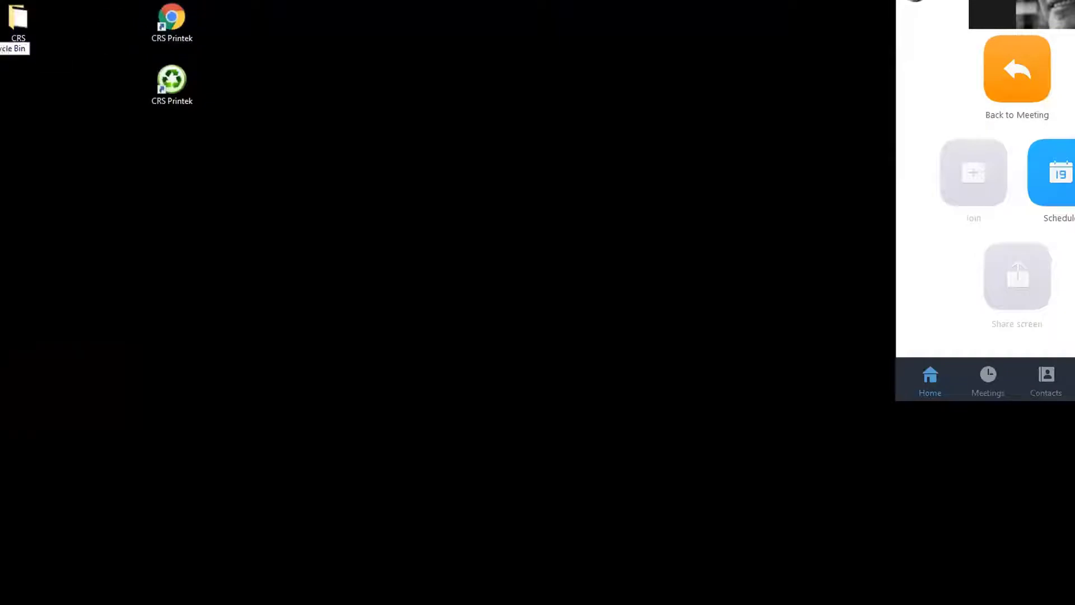
left_click_drag(172, 23, 0, 34)
left_click_drag(162, 83, 118, 59)
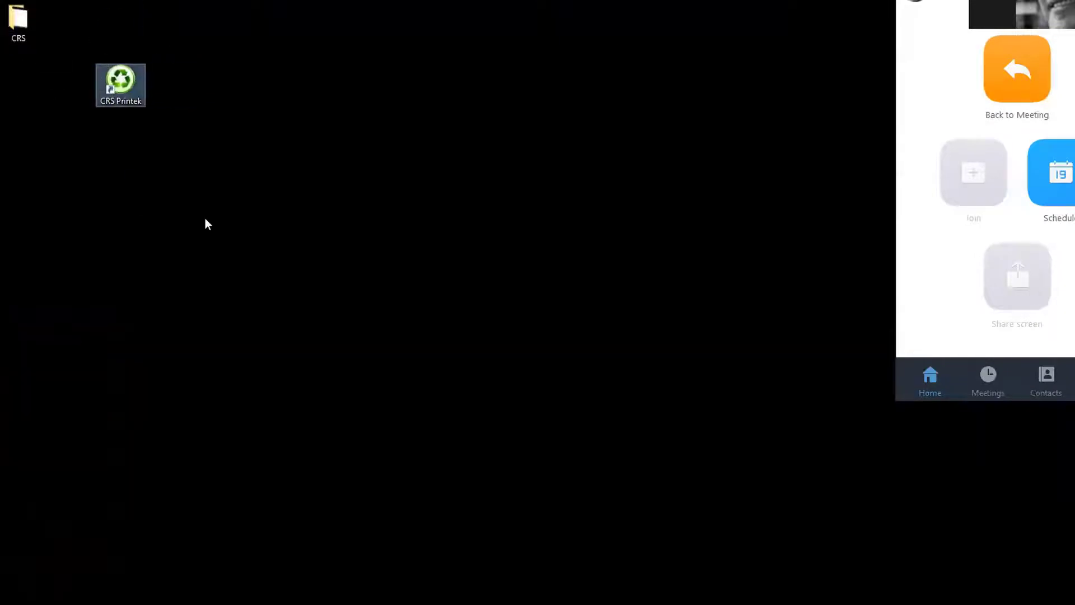
Launch the CRS Printek order form from the green desktop icon, showing the 60.00/66.00 toner prices
left_click(209, 225)
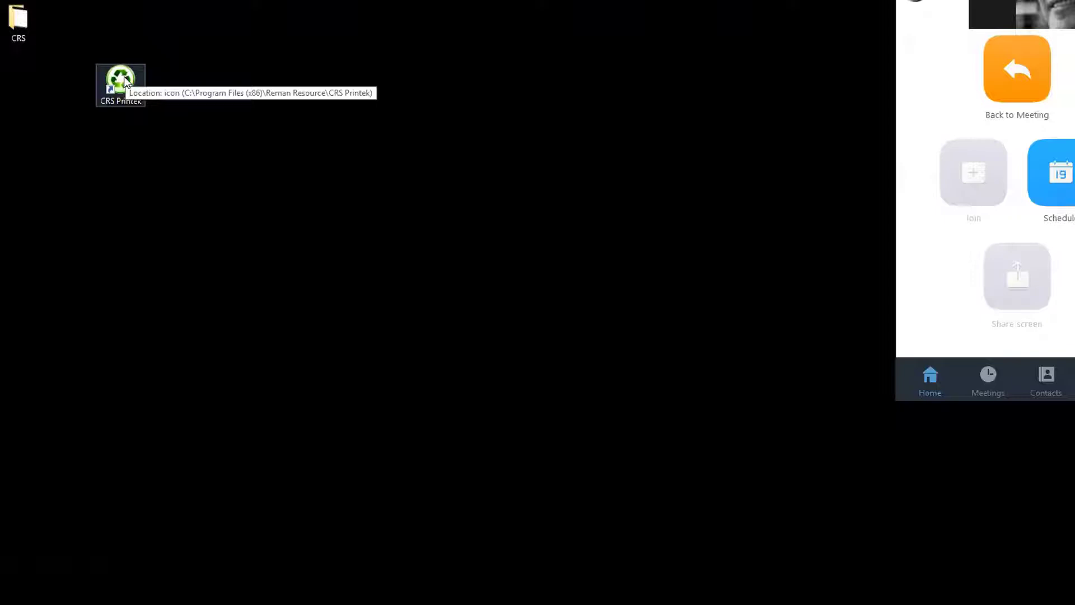
double_click(125, 80)
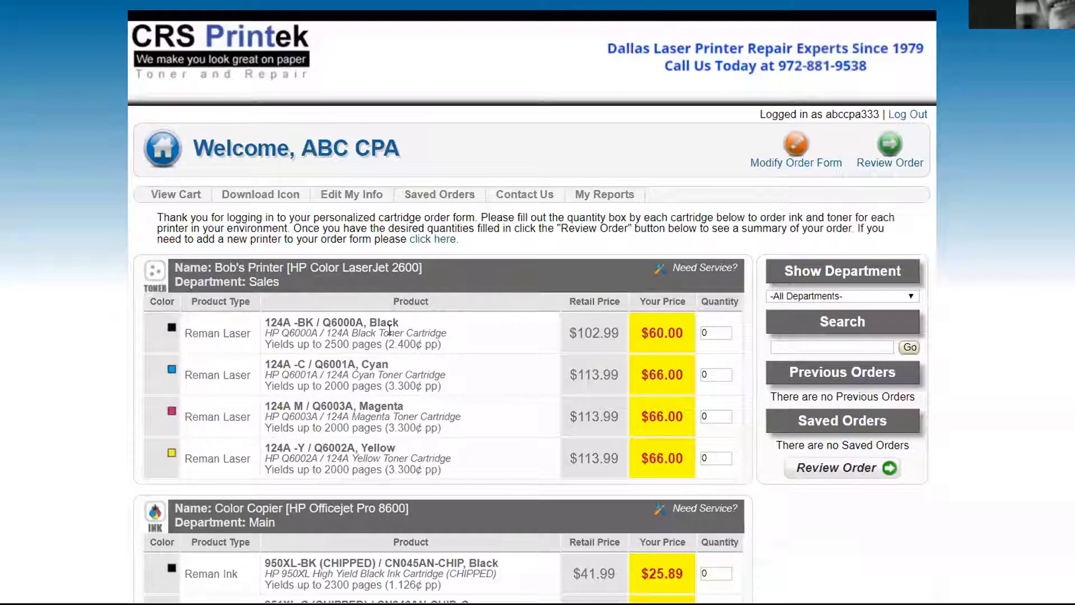
Enter quantity 1 for the 124A black toner, review the order and submit it
scroll(626, 345, "down", 1)
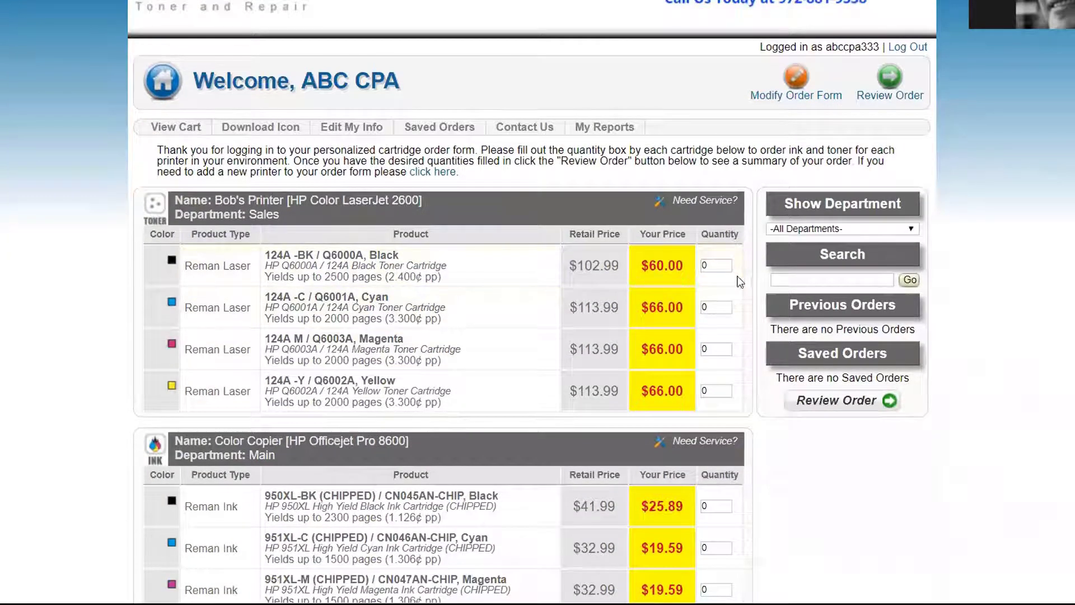
left_click(706, 266)
key("BackSpace")
type("1")
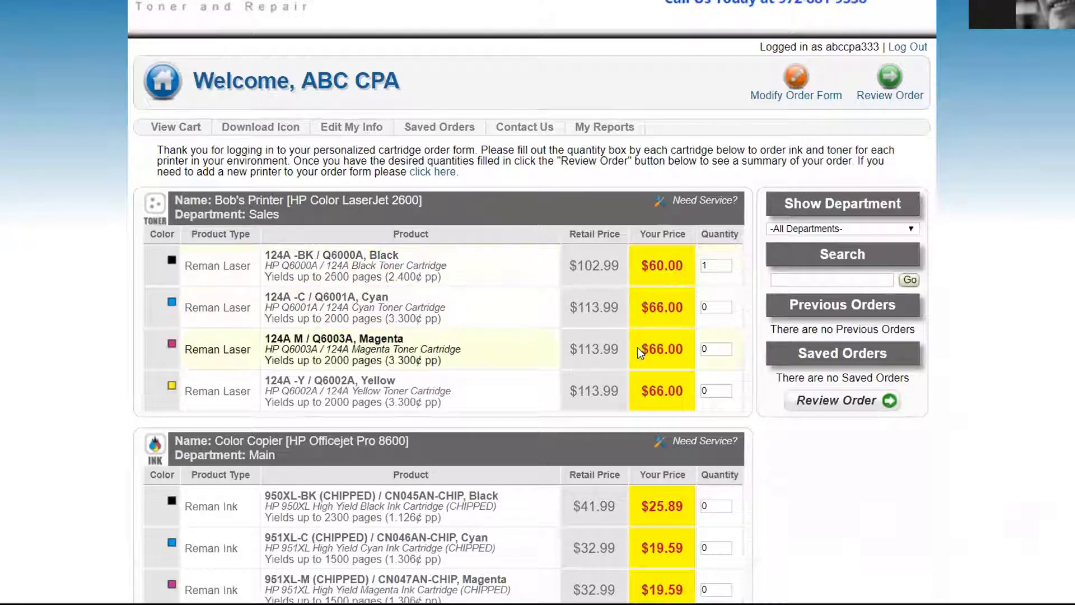
left_click(890, 78)
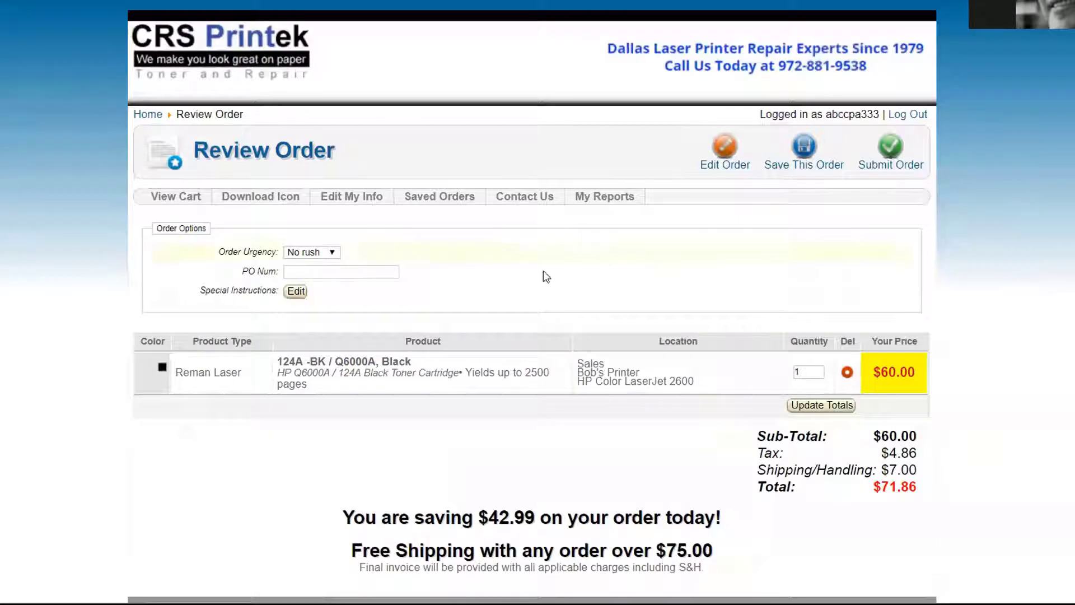
scroll(678, 378, "down", 1)
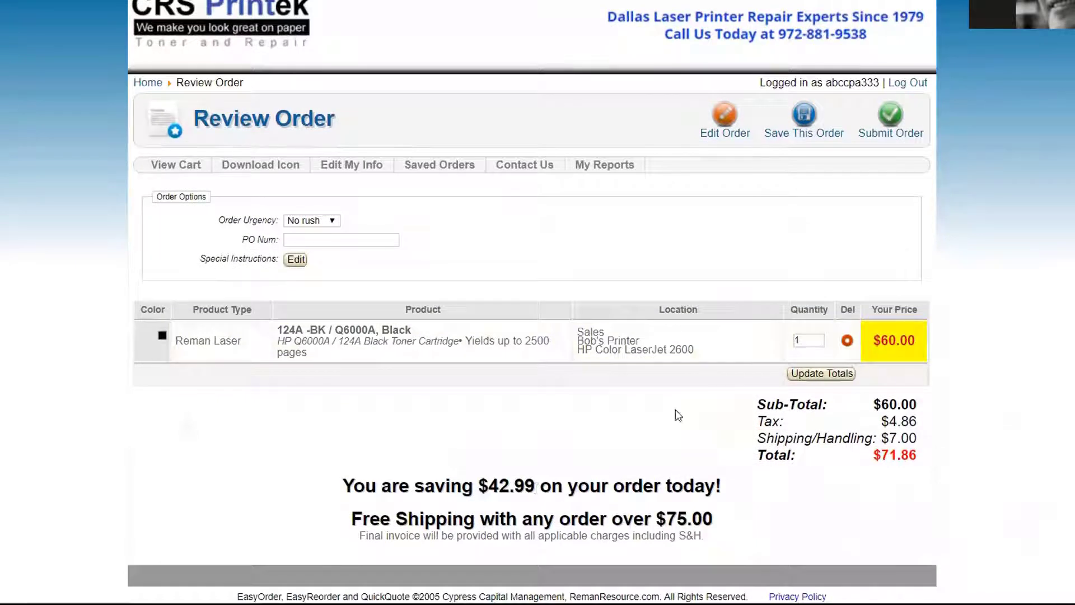
left_click(890, 117)
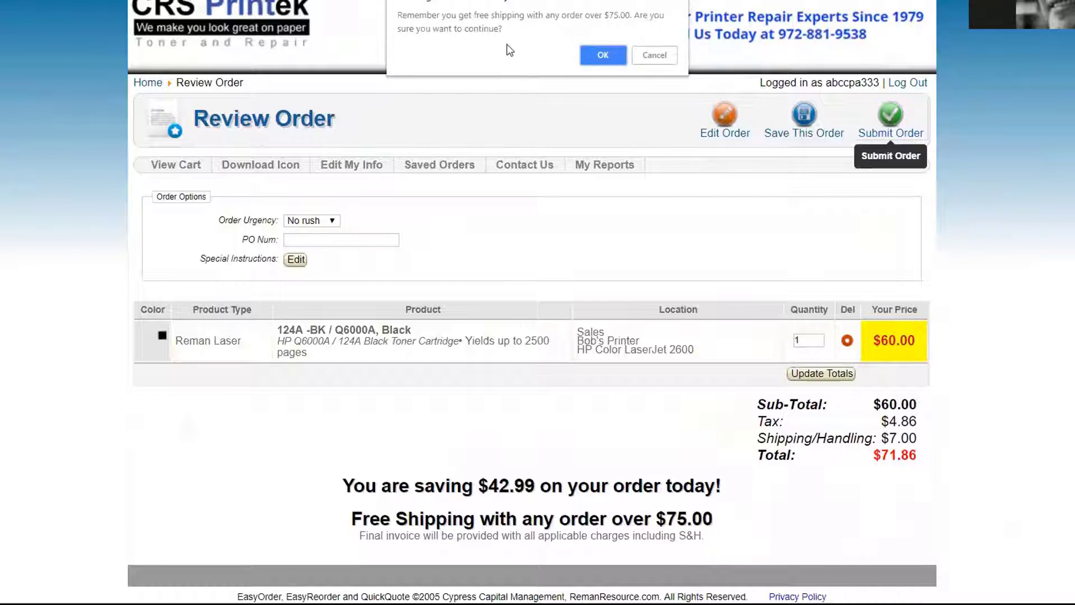
Cancel submission, change the 124A black quantity to 2, update totals, and resubmit the order
left_click(655, 54)
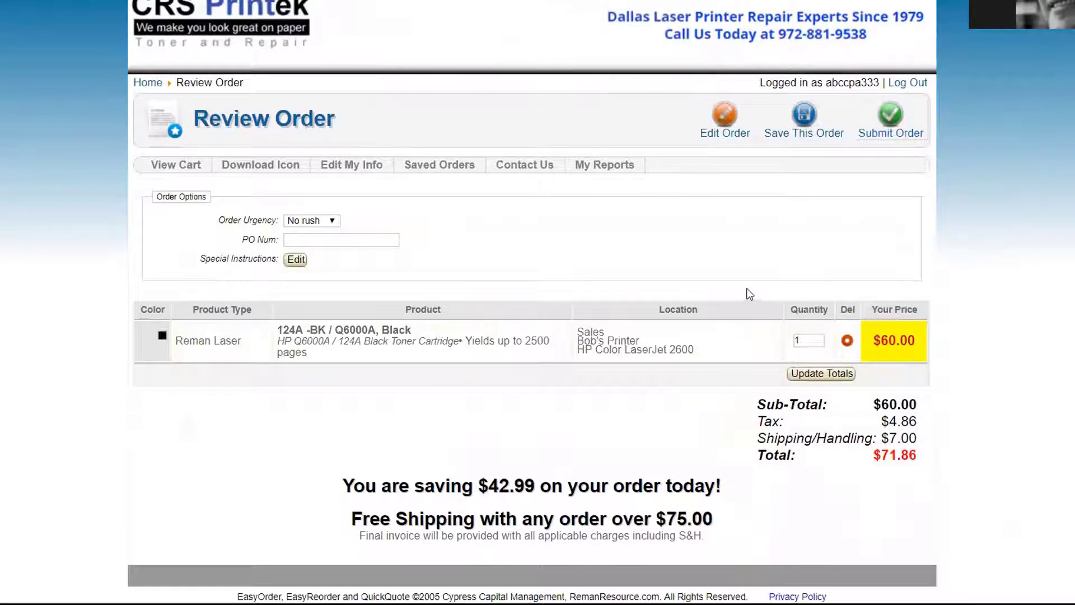
double_click(798, 340)
type("2")
left_click(818, 374)
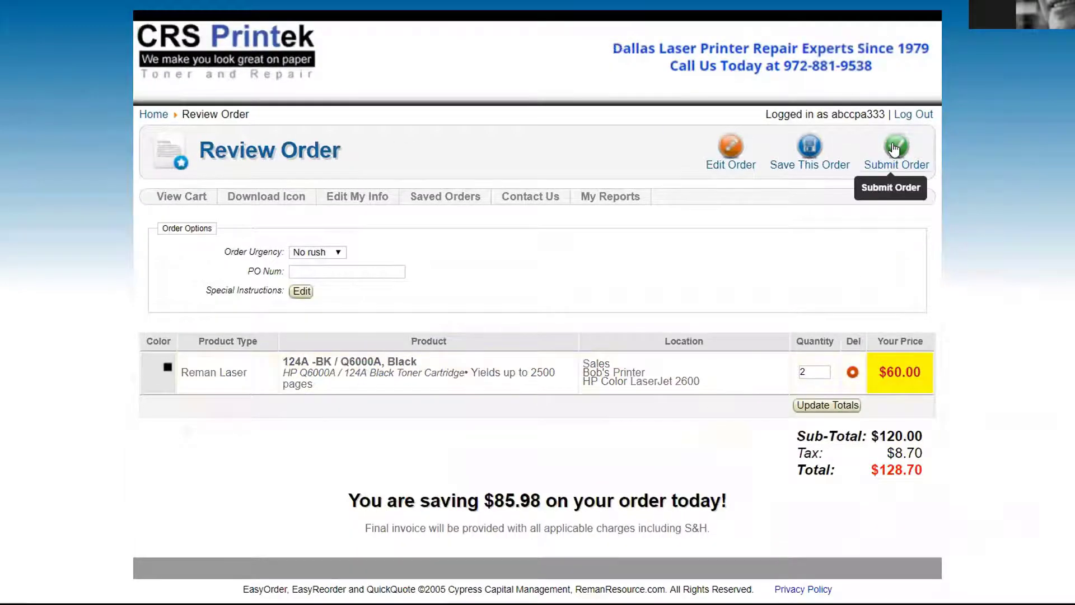
left_click(890, 162)
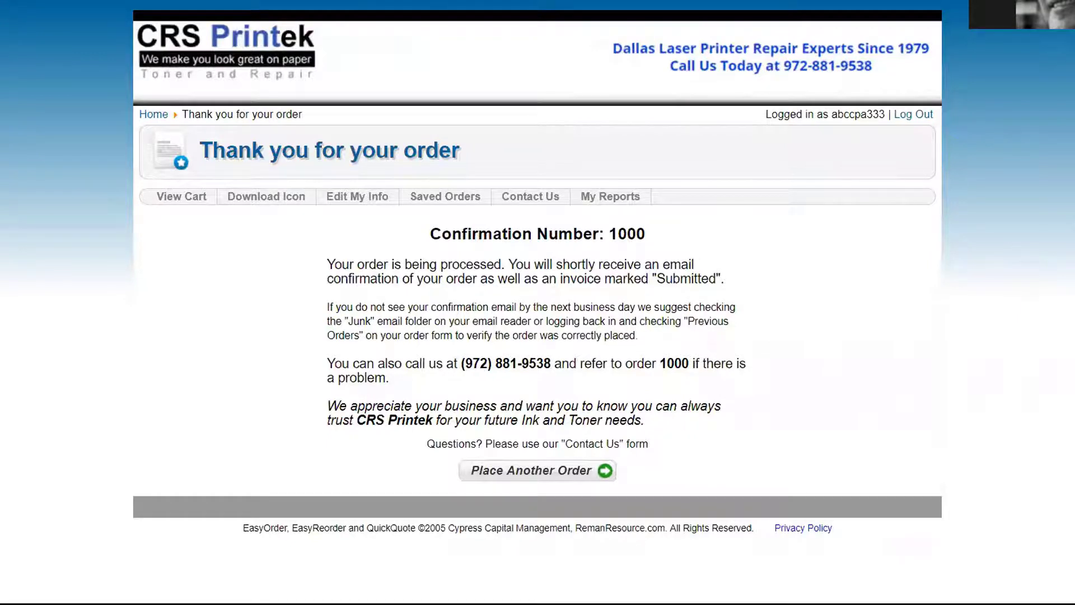
Close the order confirmation window and relaunch the order form from the CRS Printek desktop icon
key("alt+F4")
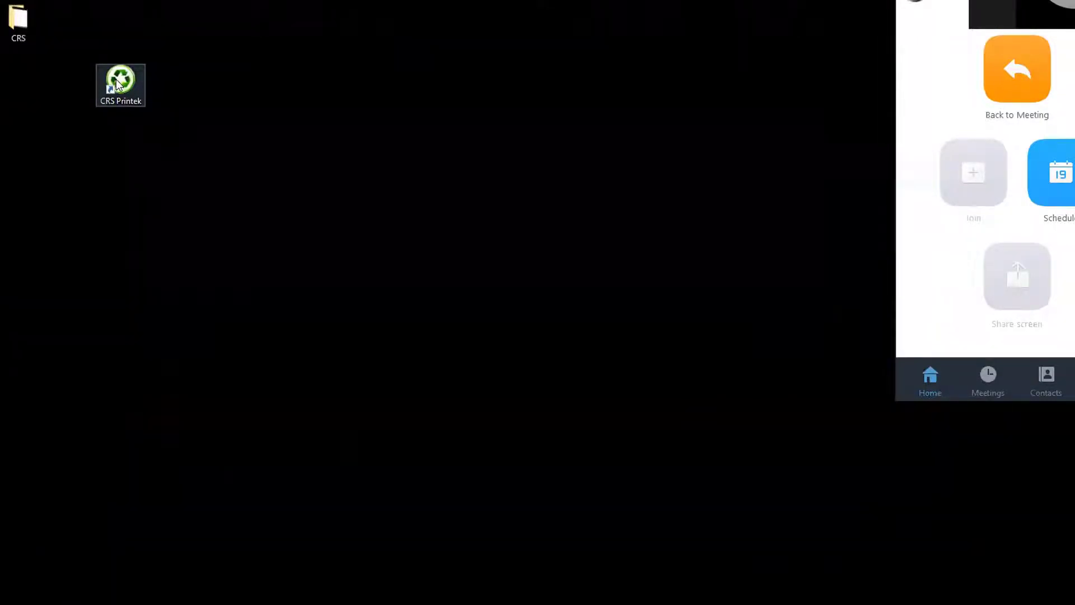
double_click(119, 83)
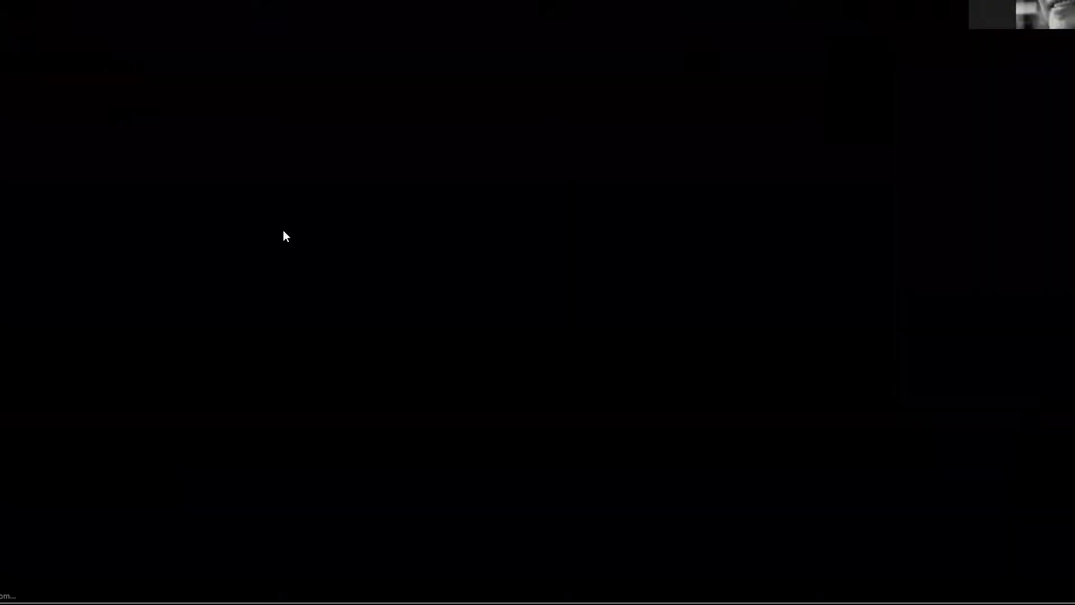
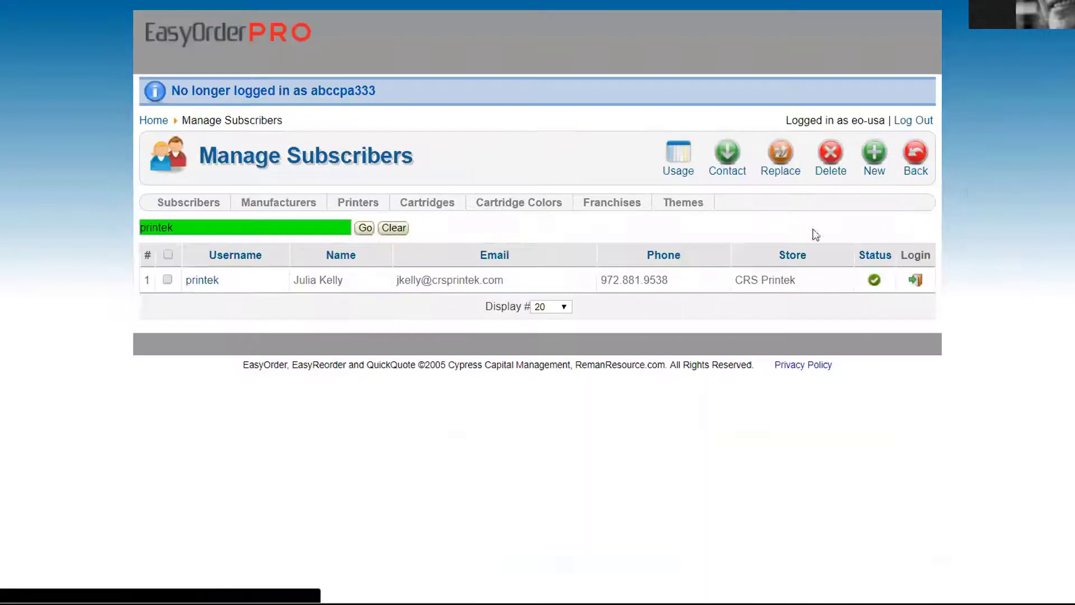
Log in as the CRS Printek subscriber, view Manage Customers, then go Back to the Welcome page
left_click(915, 280)
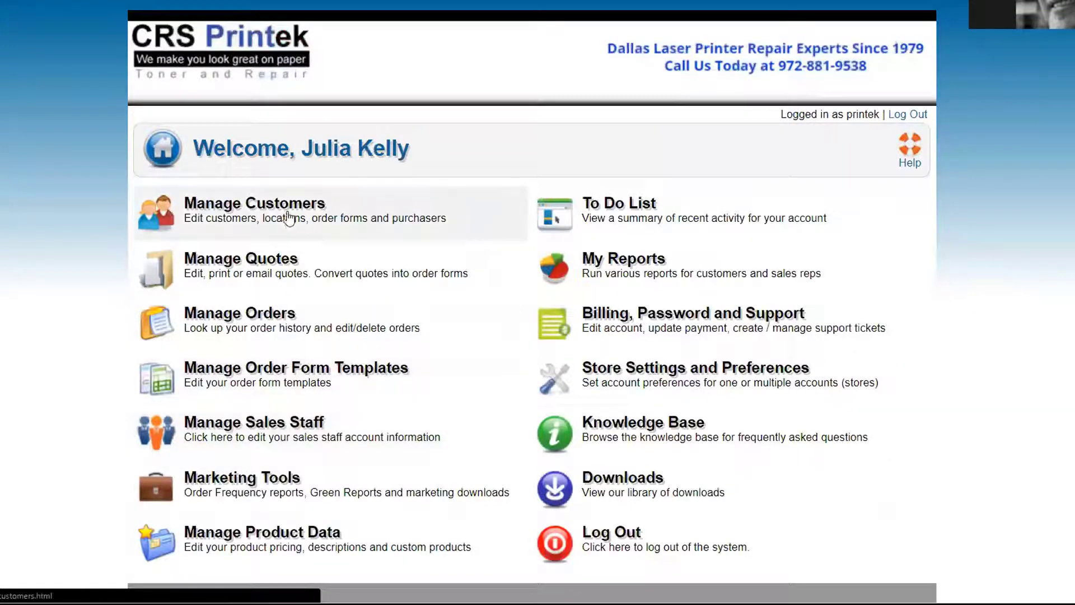
left_click(288, 214)
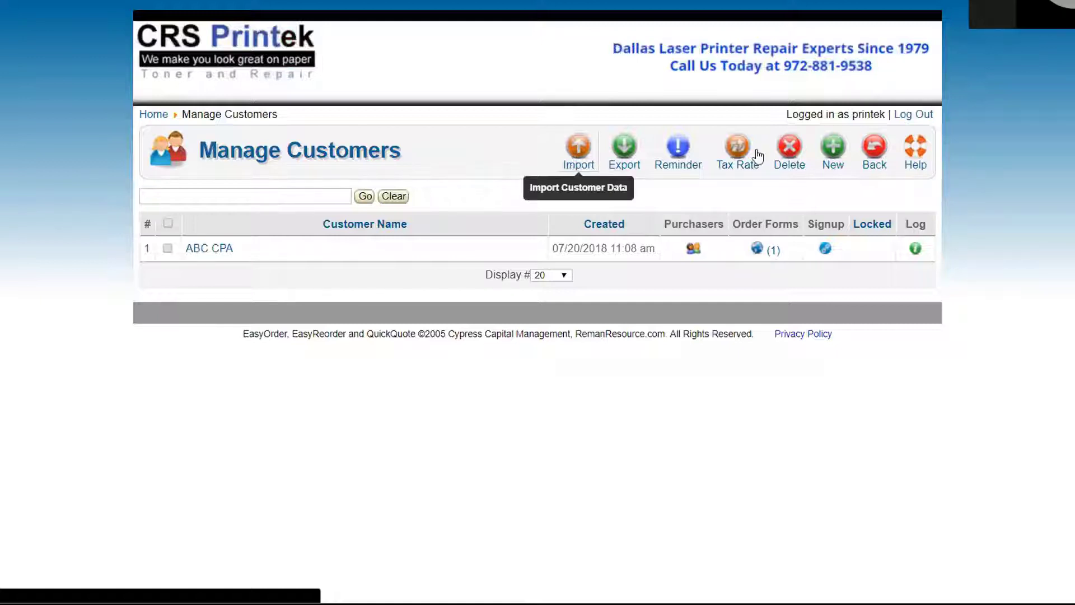
left_click(874, 159)
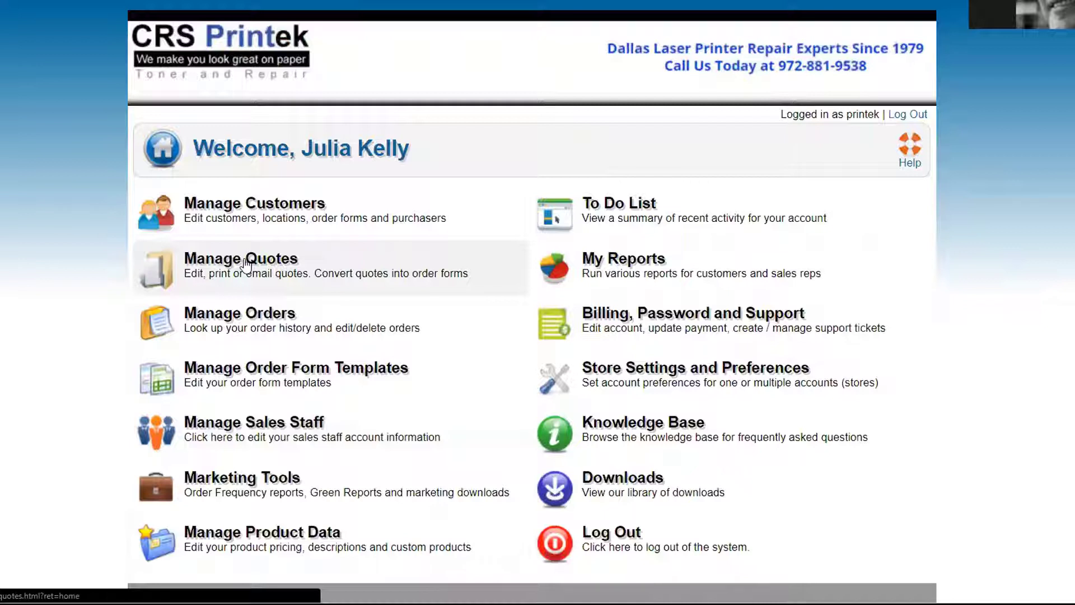
Open Manage Quotes and start a new quote
left_click(244, 264)
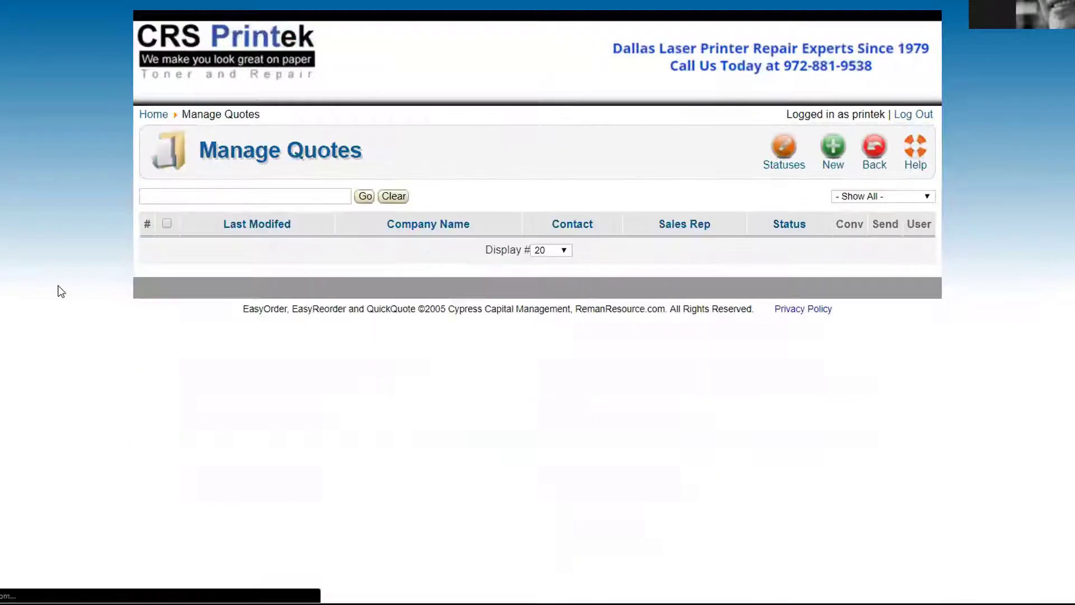
left_click(833, 148)
scroll(879, 293, "down", 1)
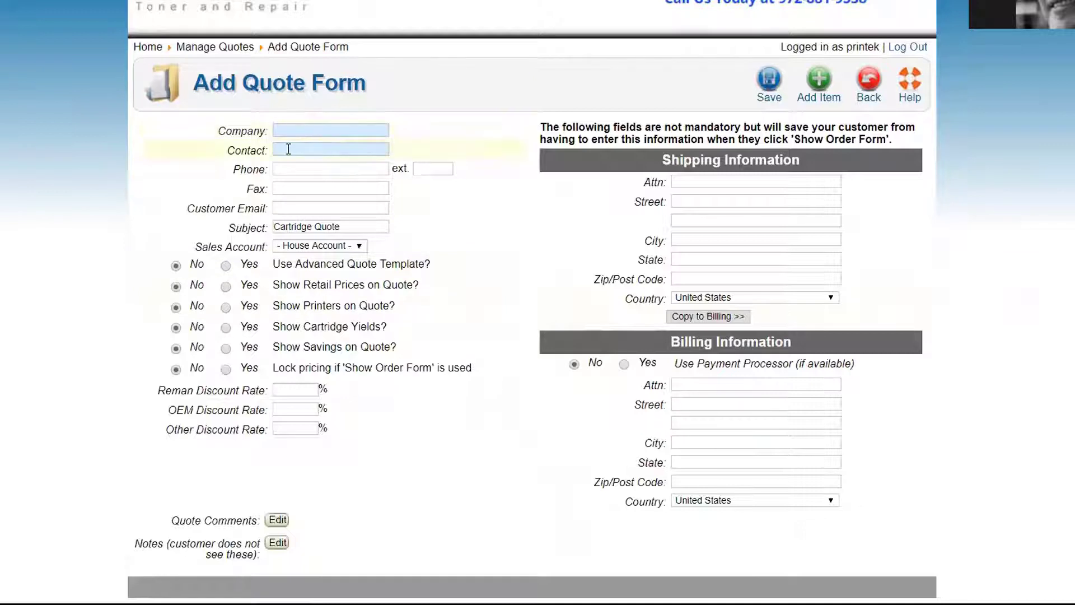
Fill in the quote's company name, contact name and customer e-mail
left_click(280, 206)
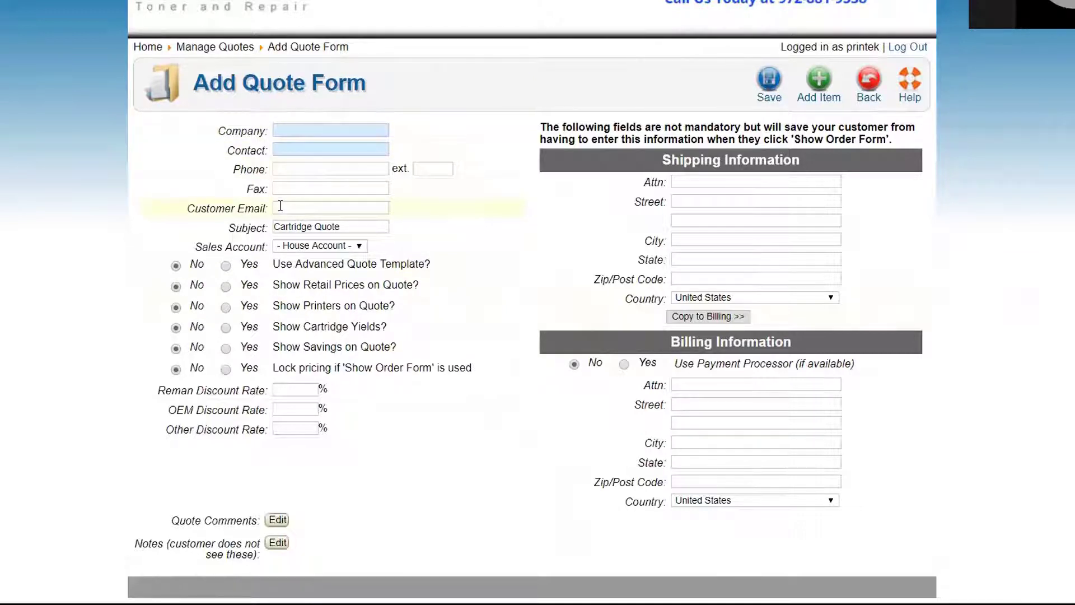
left_click(283, 133)
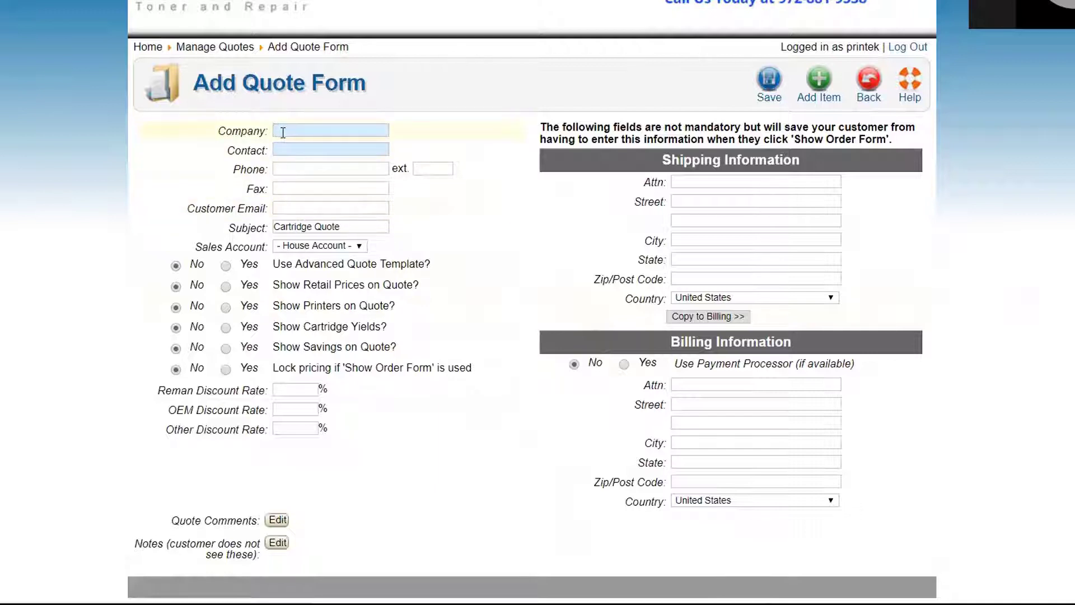
type("Kat")
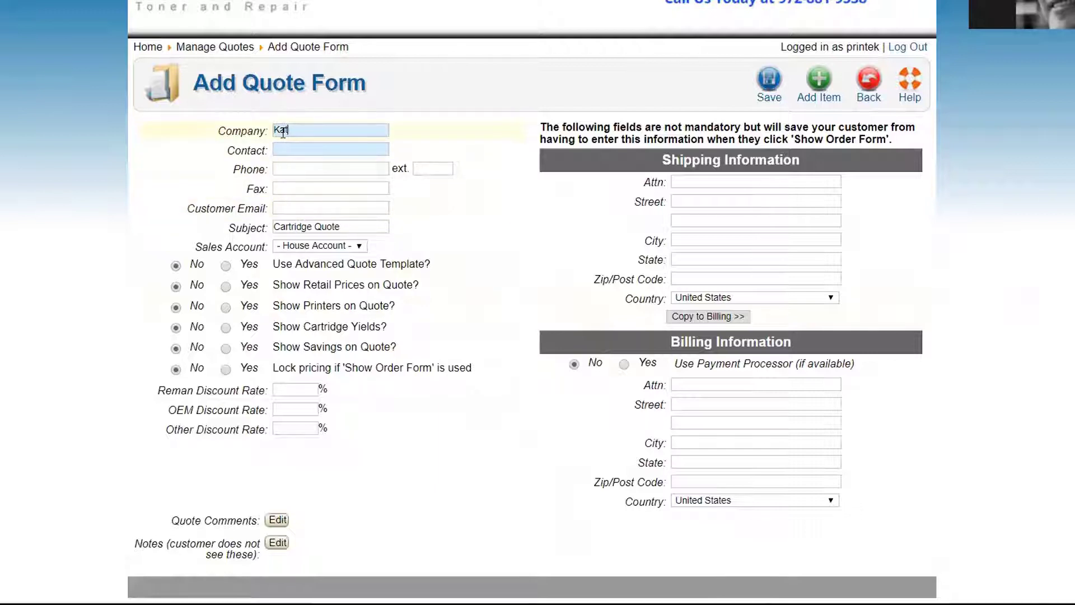
type("'s Co.")
key("Tab")
type("Kat")
key("Tab")
key("Tab")
key("Tab")
key("Tab")
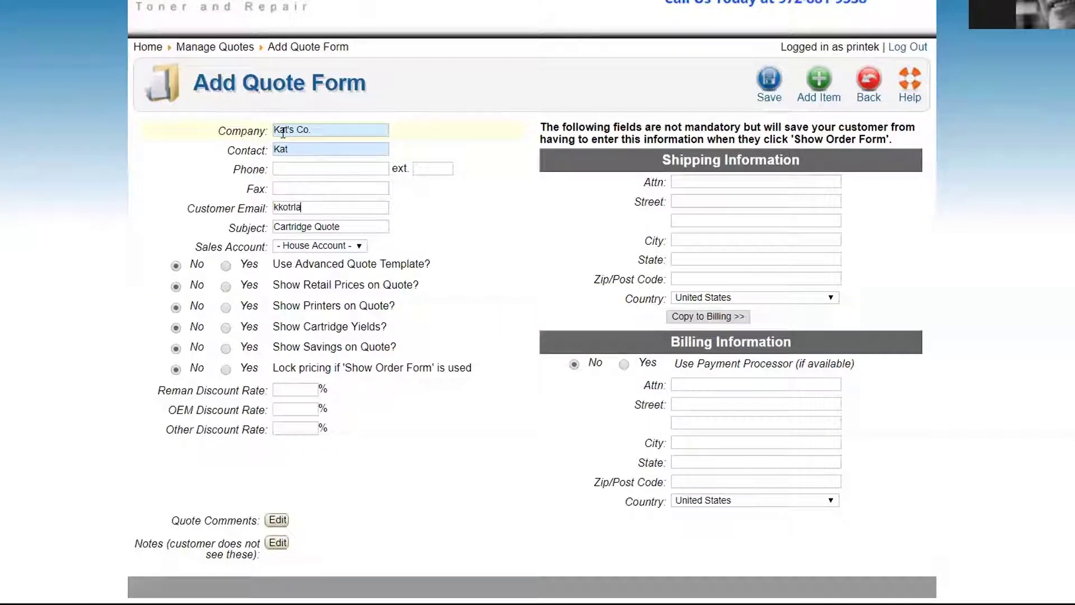
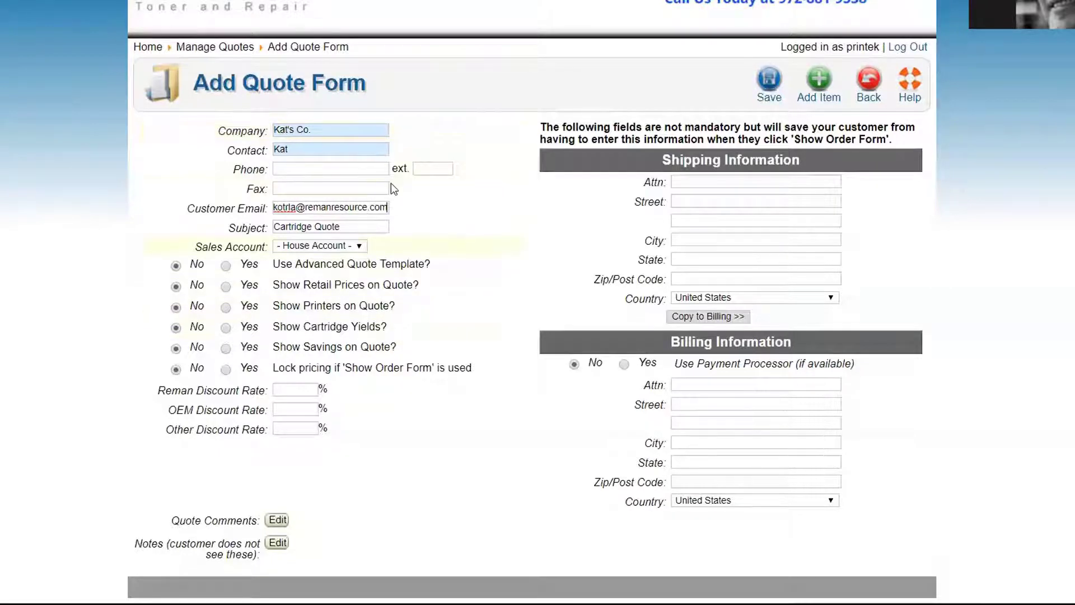
Add the black, cyan, yellow and magenta 124A cartridges for the HP Color LaserJet 2600
left_click(819, 81)
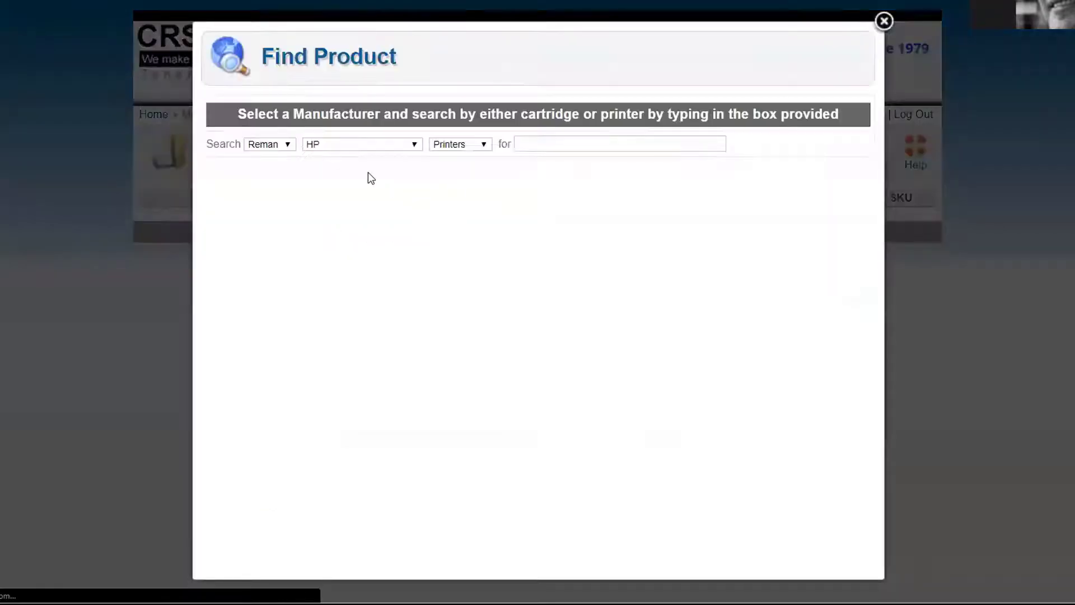
left_click(534, 143)
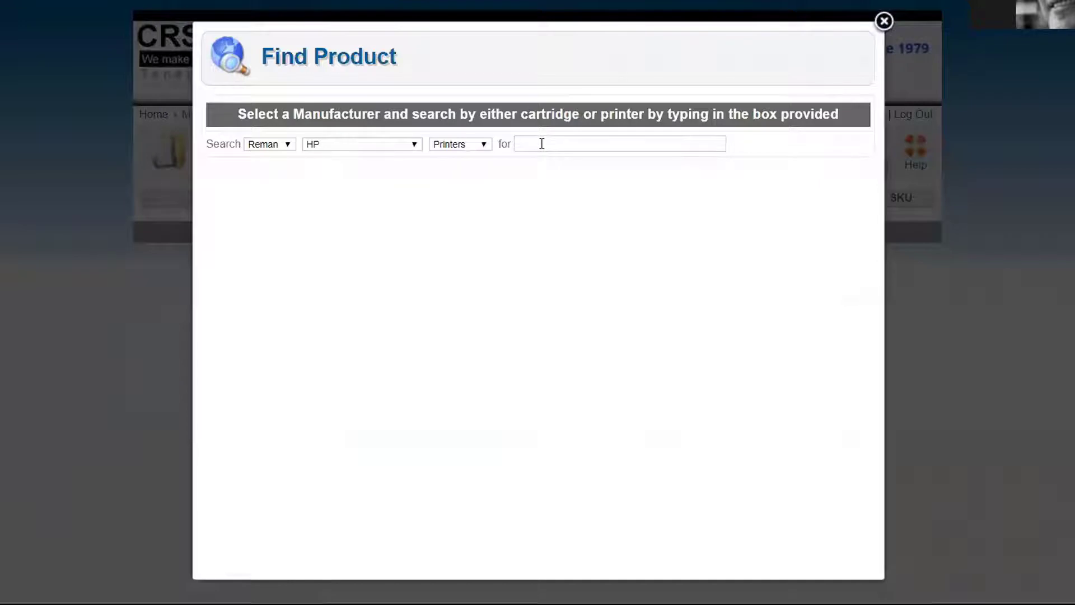
type("2600")
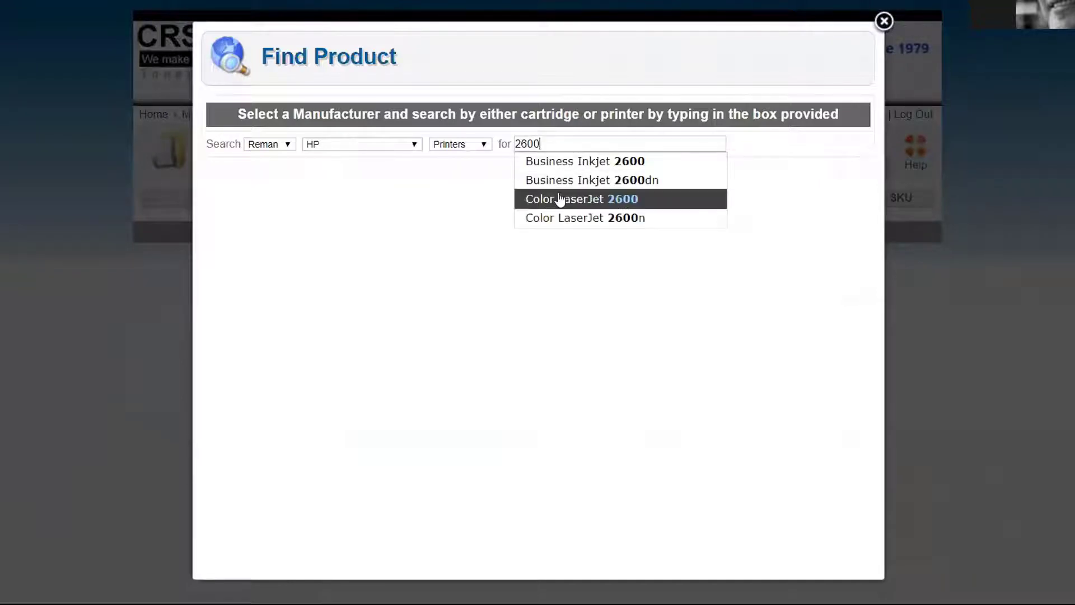
left_click(554, 200)
left_click(214, 228)
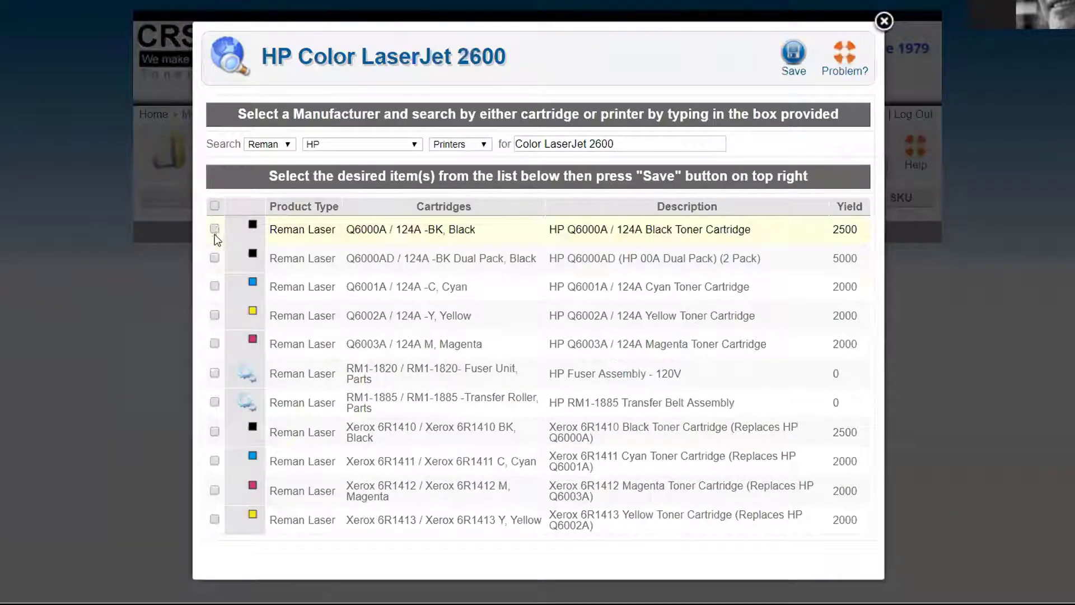
left_click(214, 287)
left_click(214, 315)
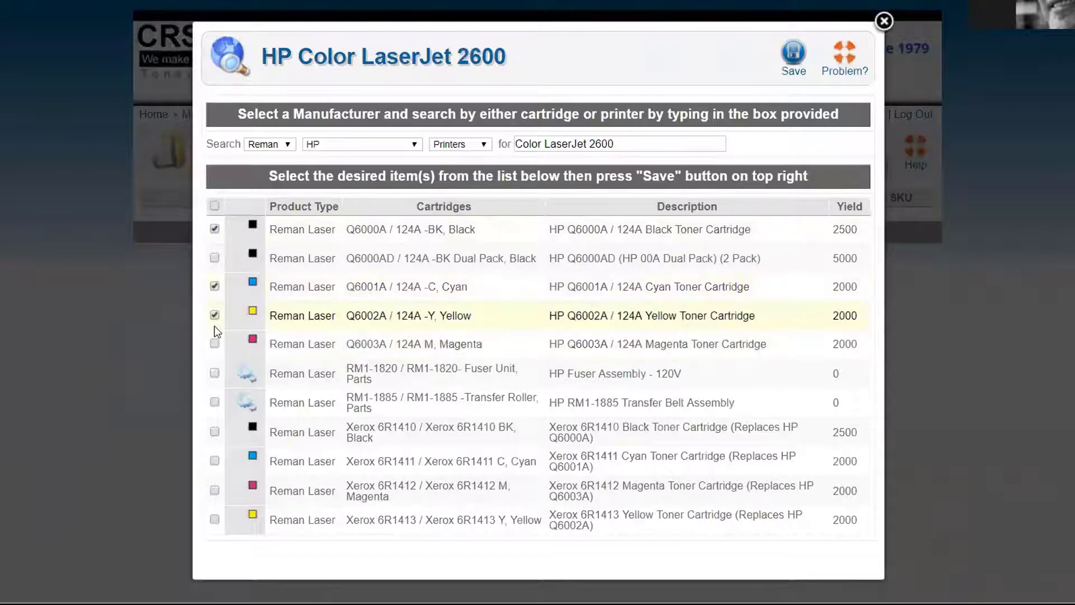
left_click(214, 343)
left_click(793, 54)
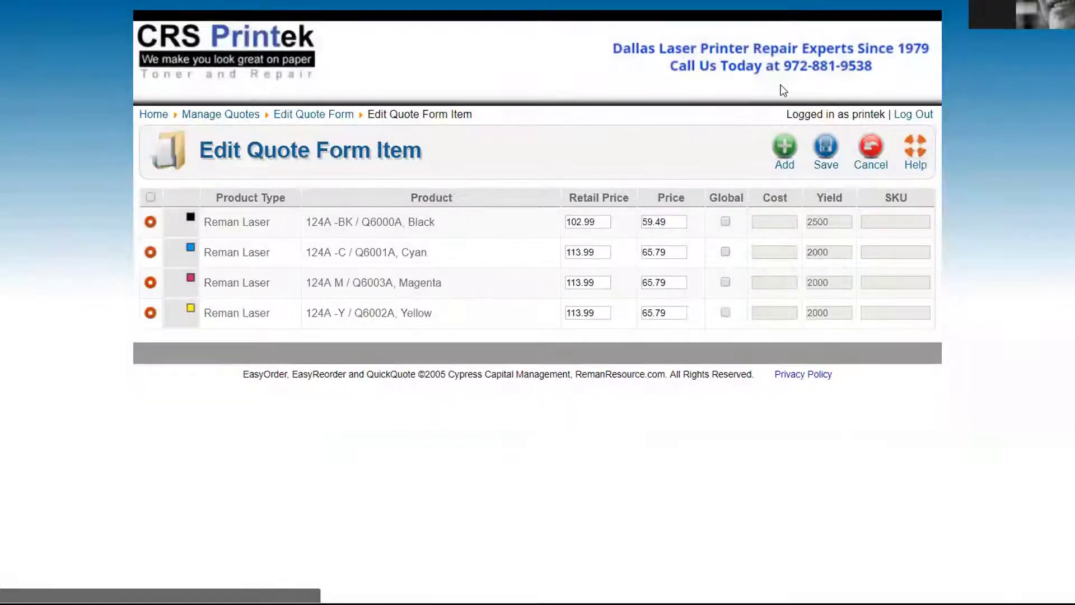
Save the quote and highlight the advanced quote template option
left_click(827, 149)
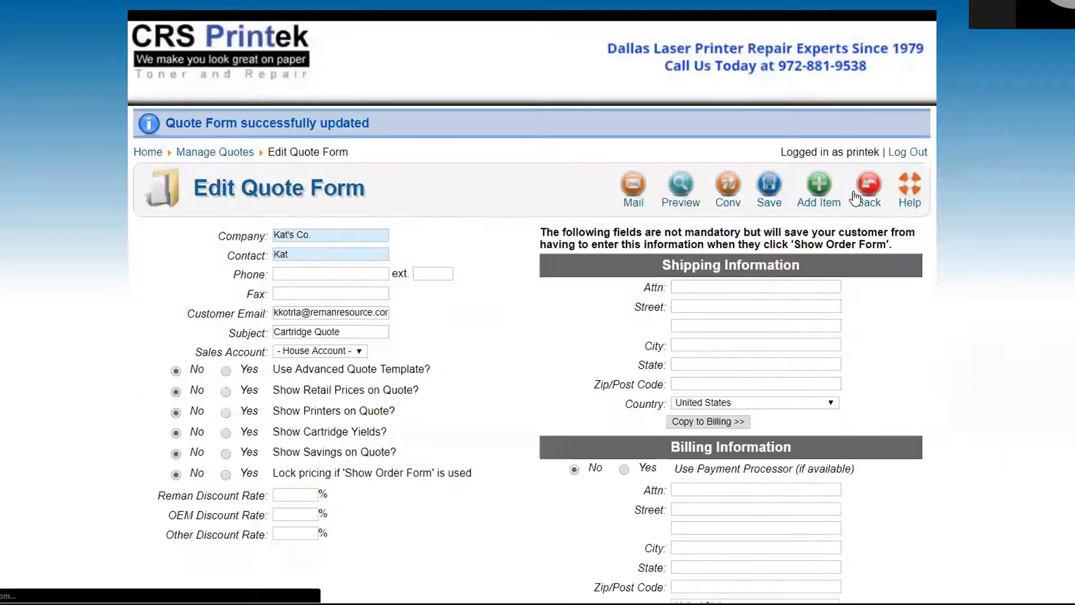
scroll(461, 168, "down", 3)
scroll(460, 174, "up", 1)
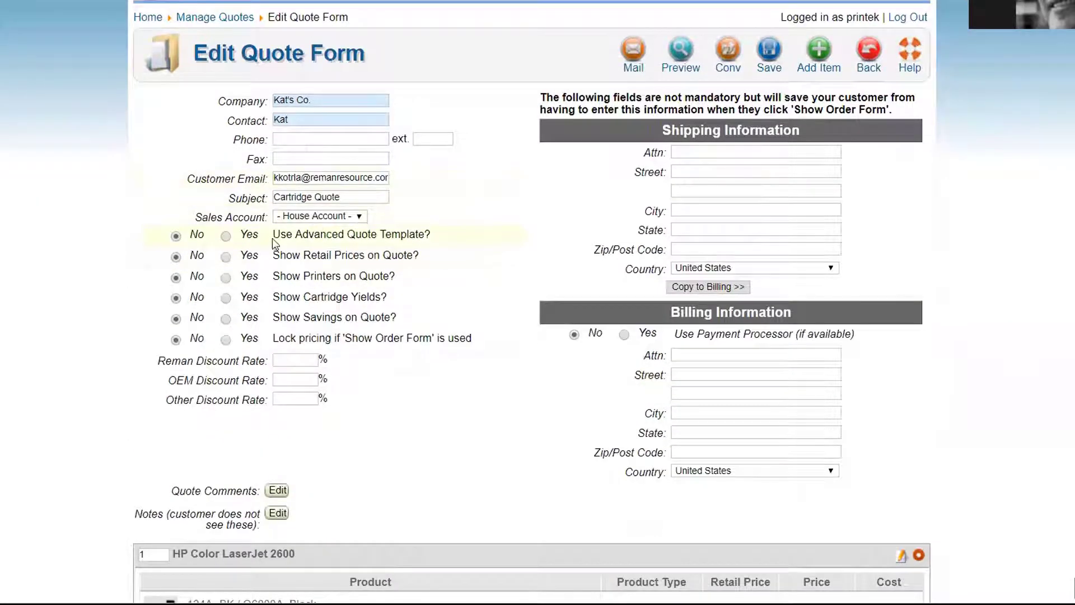
left_click_drag(272, 237, 435, 234)
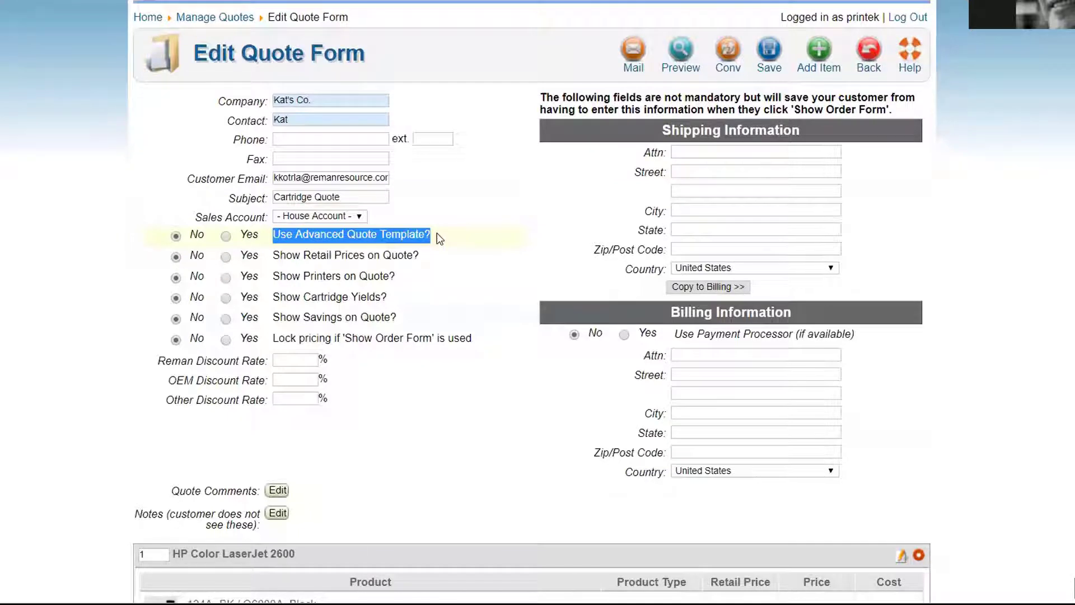
left_click(680, 50)
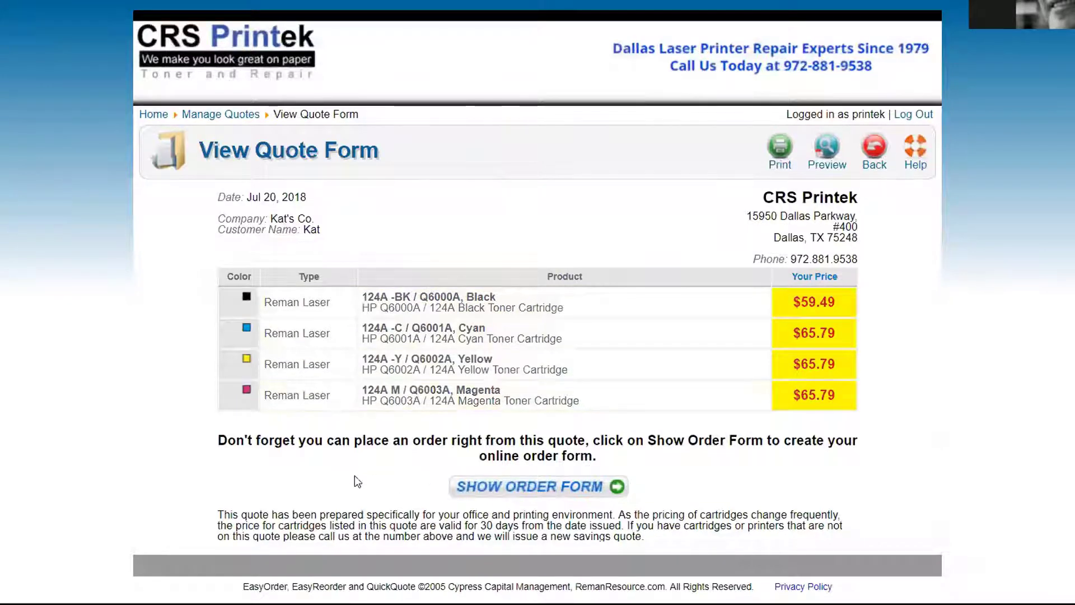
left_click(879, 147)
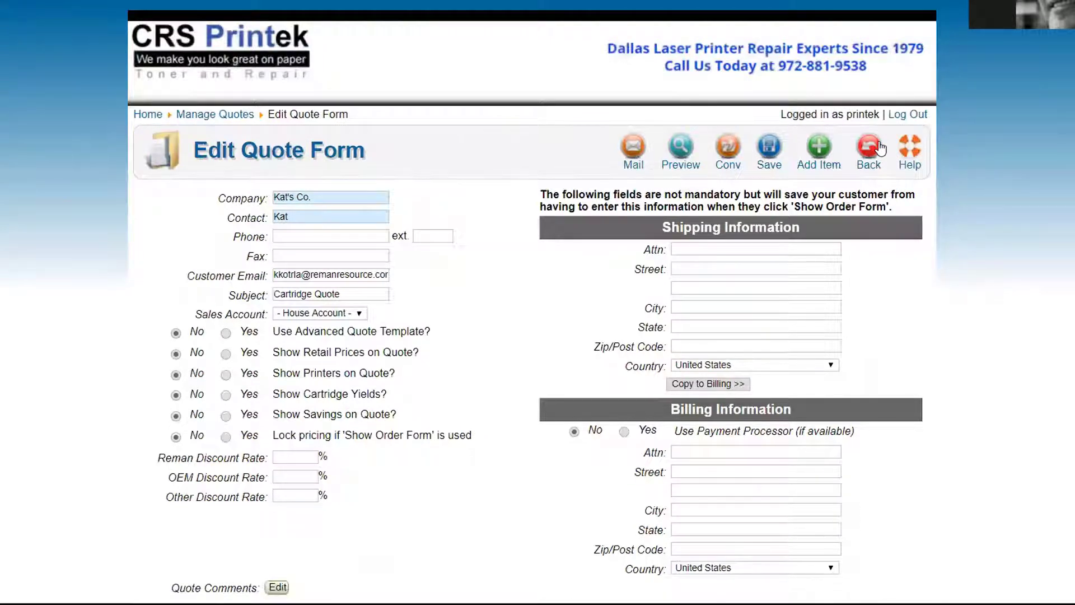
Turn on the advanced quote template, hiding images and showing retail prices, printers, yields and savings
left_click(226, 334)
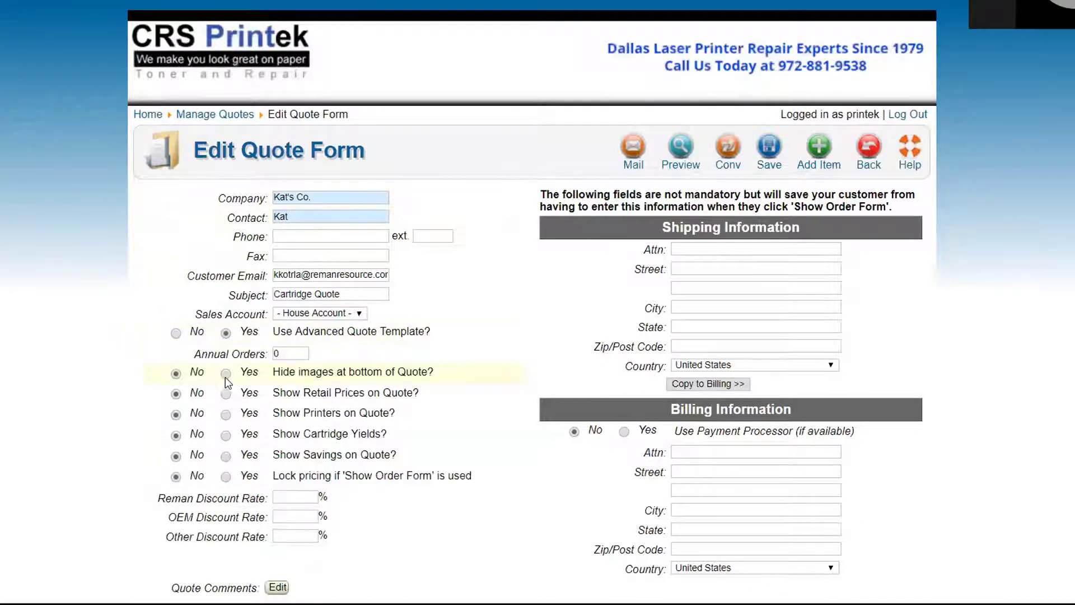
left_click(226, 376)
left_click(227, 394)
left_click(227, 415)
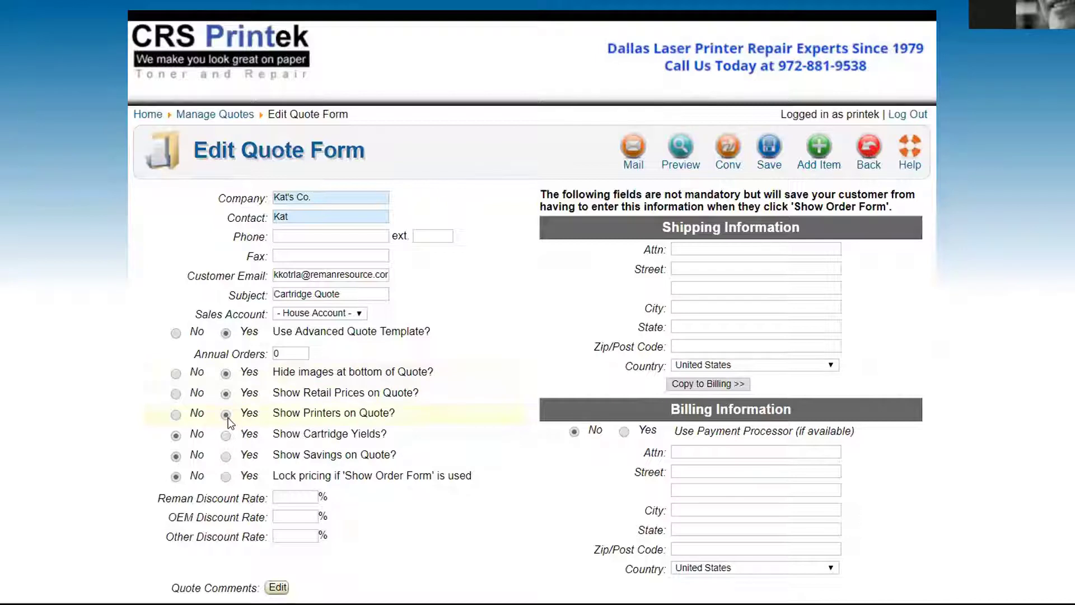
left_click(226, 435)
left_click(226, 457)
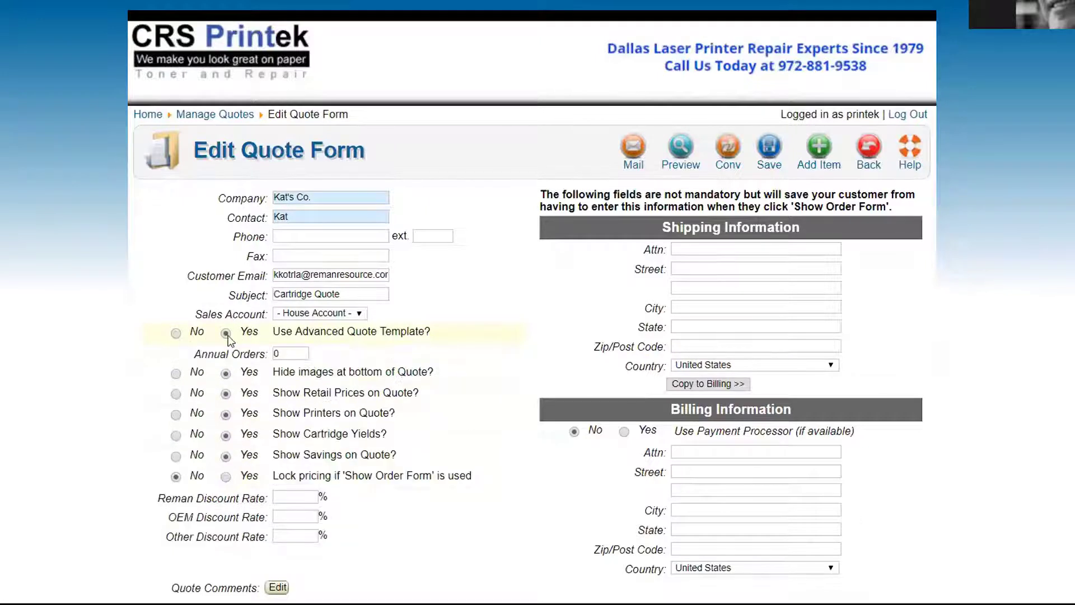
Set annual orders to 3 and preview the quote showing $188.10 savings, $564.30 yearly
left_click(243, 357)
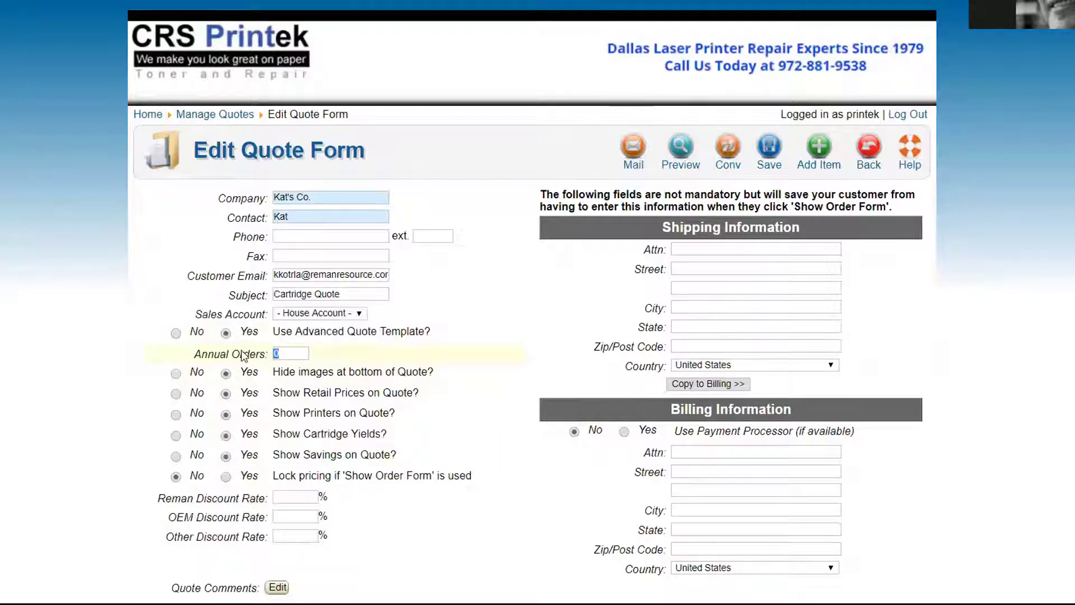
type("3")
key("Tab")
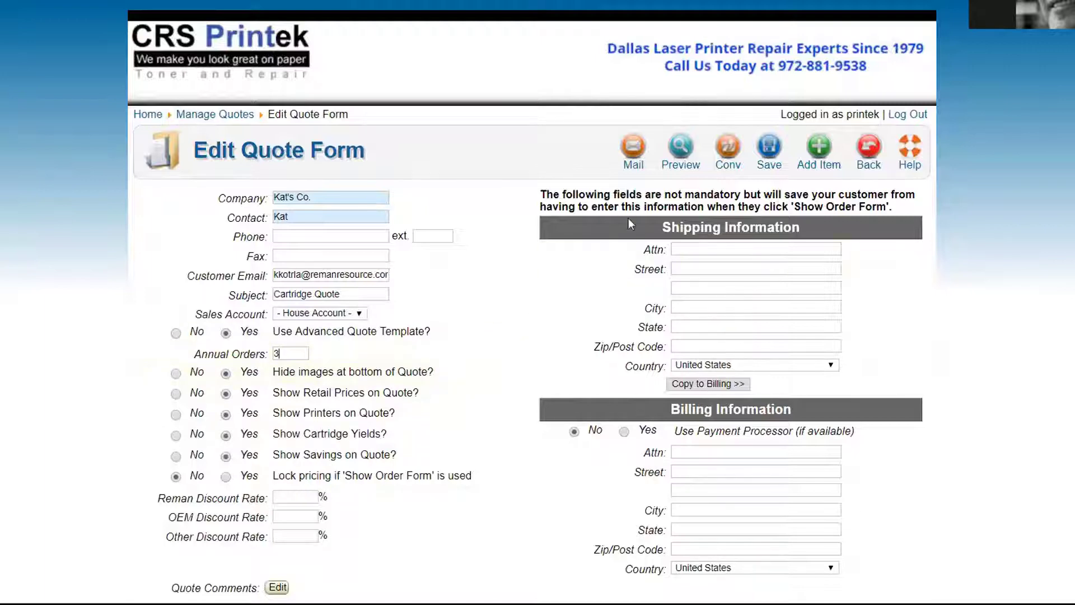
left_click(681, 150)
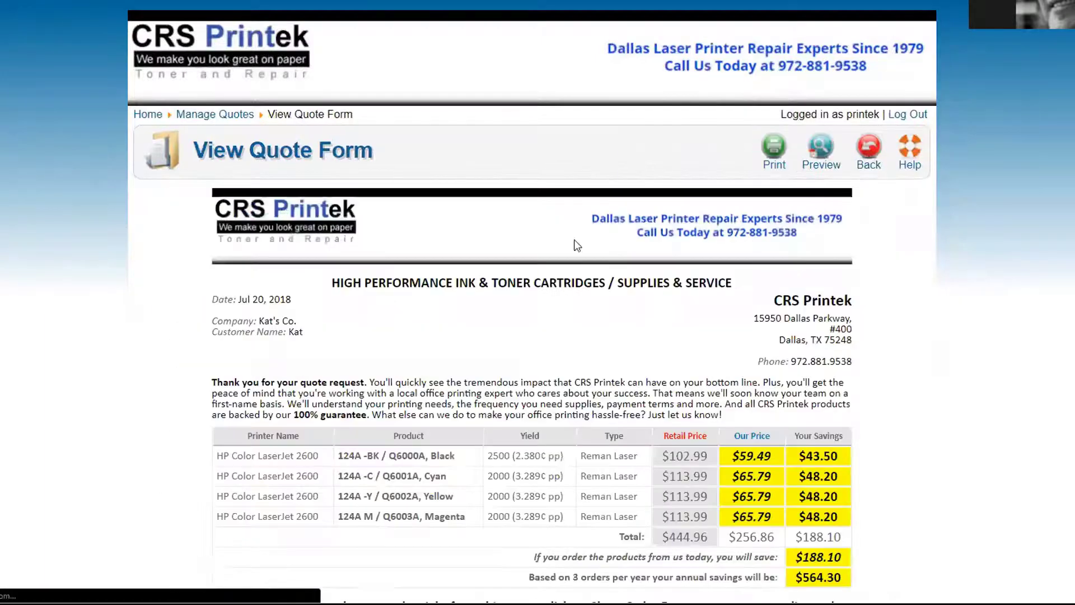
scroll(139, 244, "down", 3)
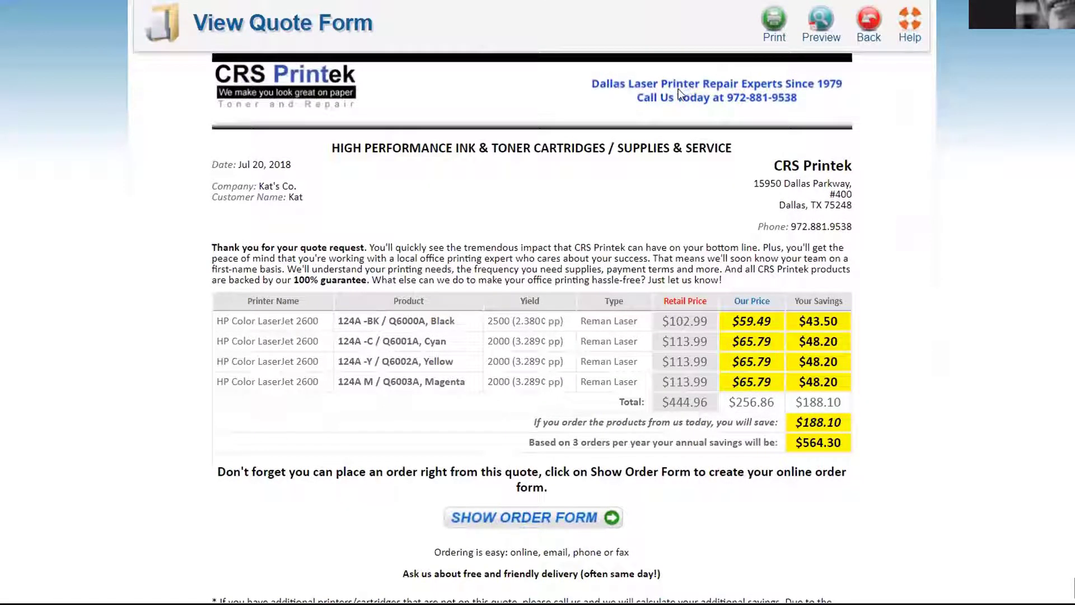
left_click_drag(212, 248, 749, 280)
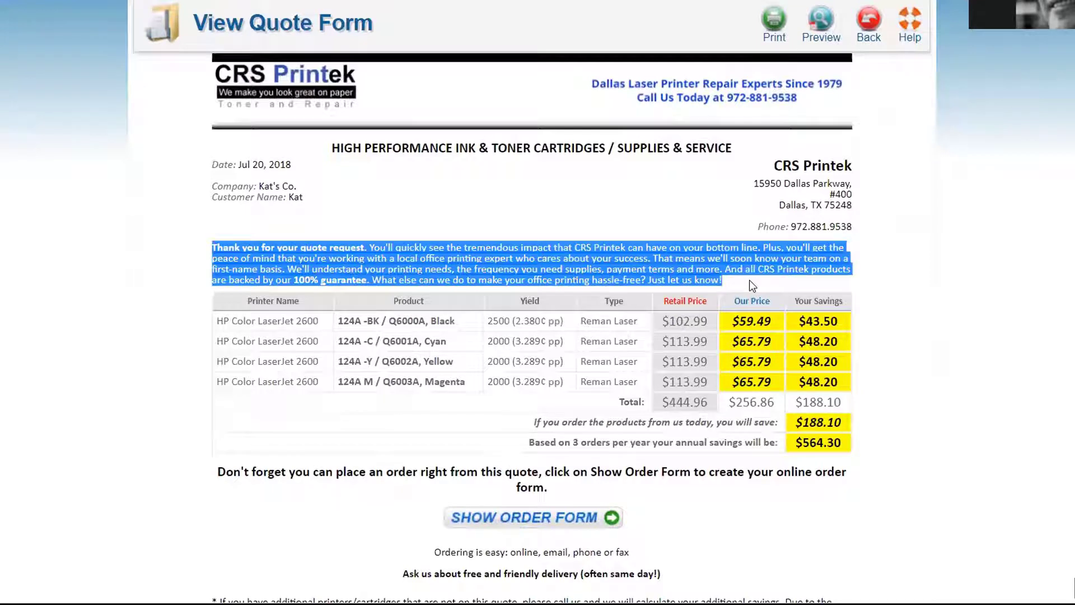
left_click(165, 313)
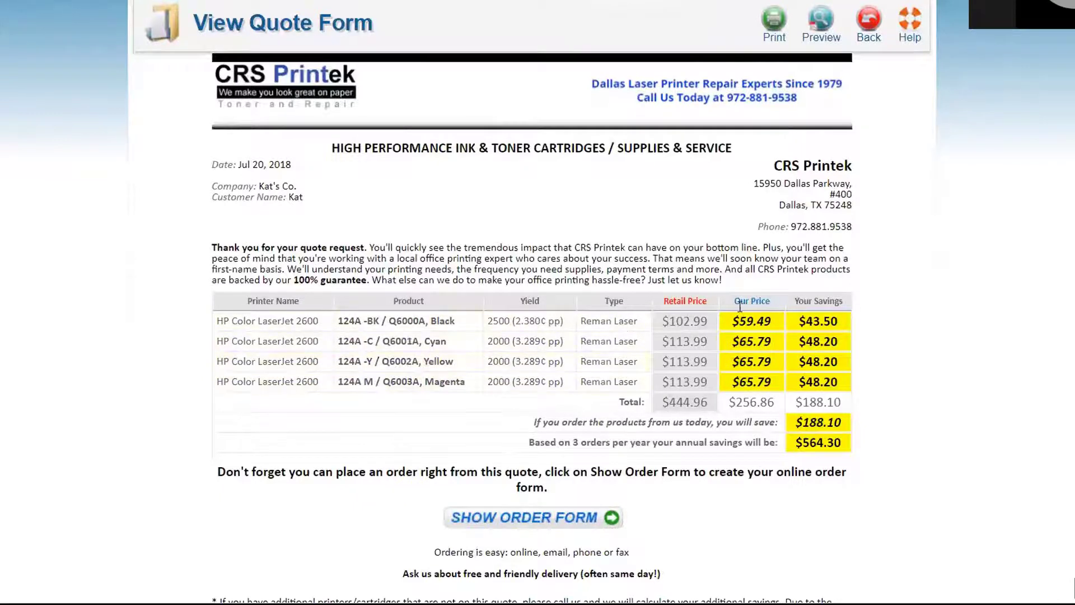
left_click_drag(799, 321, 840, 322)
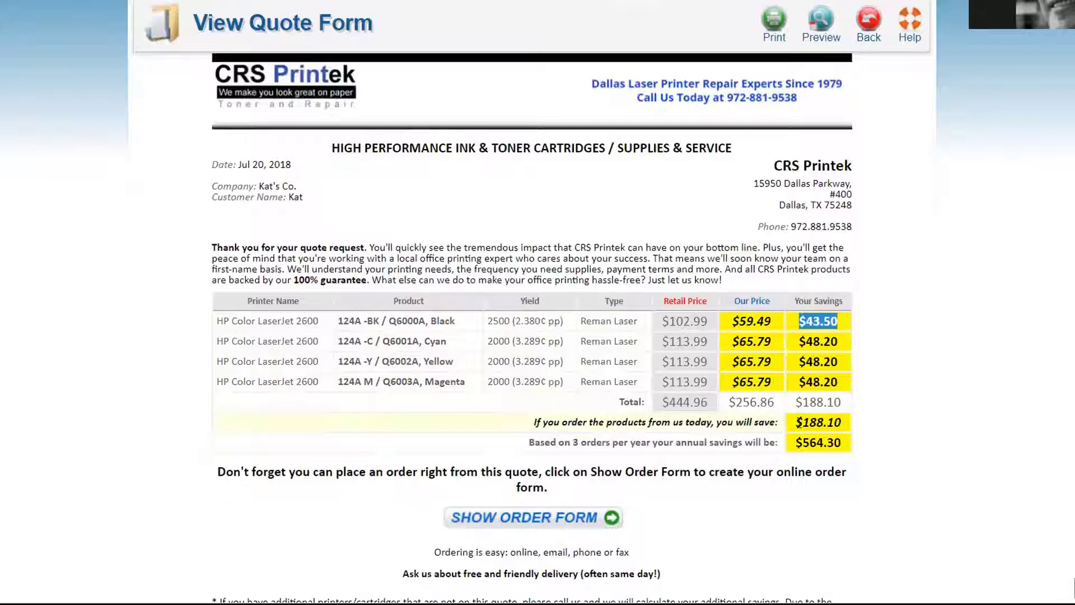
left_click_drag(795, 422, 836, 421)
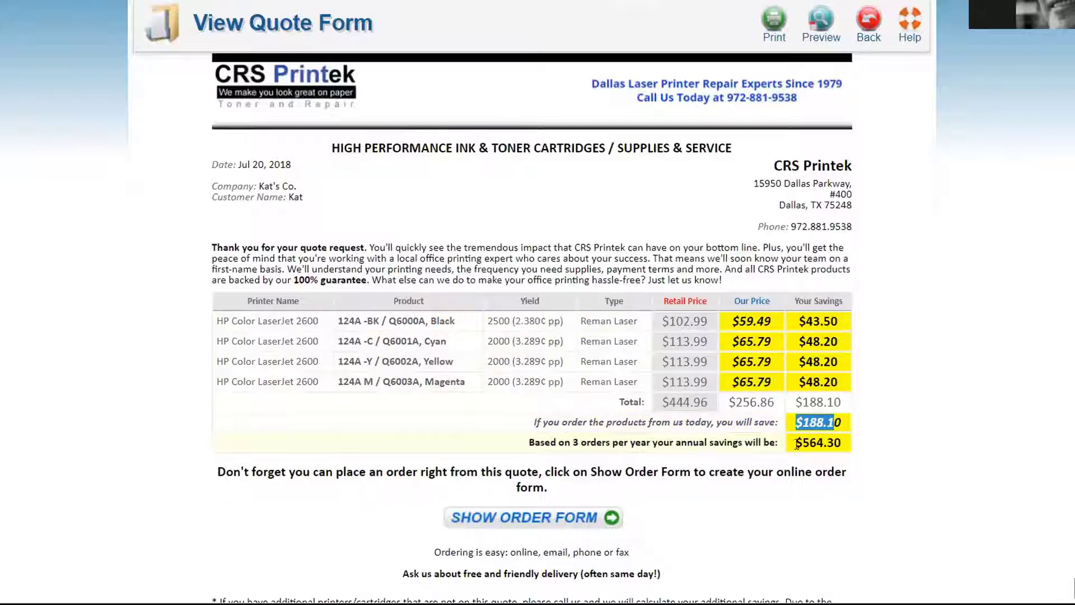
left_click_drag(795, 443, 849, 447)
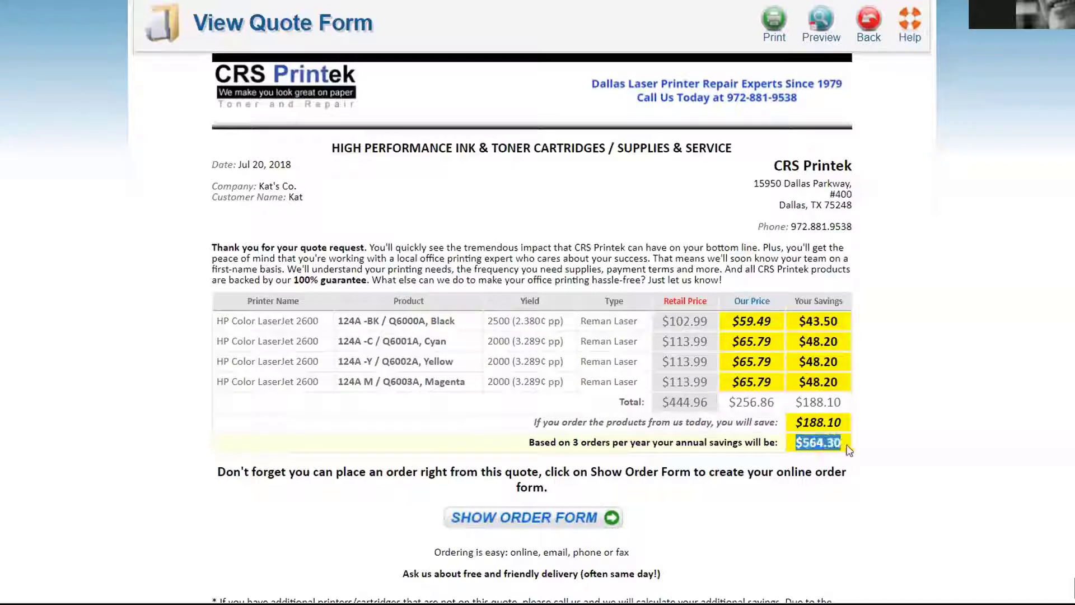
left_click(977, 424)
scroll(977, 424, "down", 1)
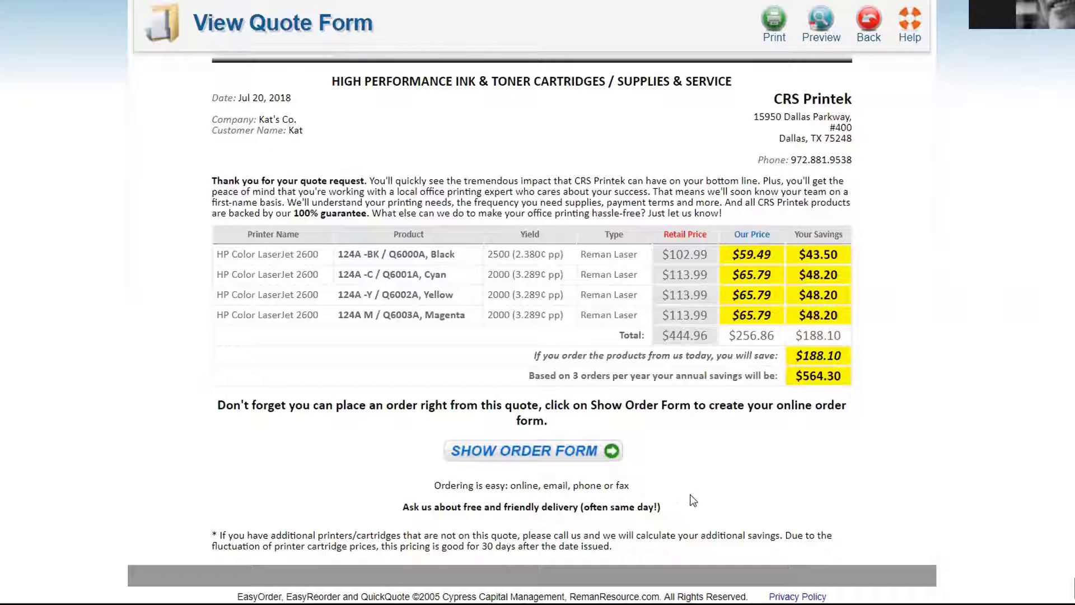
scroll(679, 247, "up", 2)
scroll(681, 251, "down", 1)
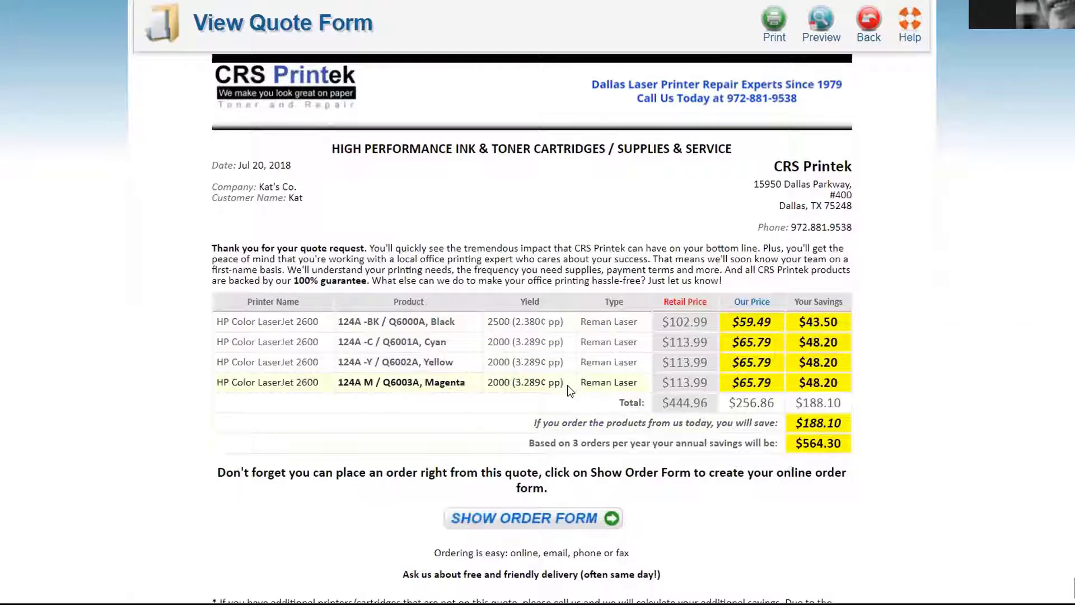
scroll(573, 390, "down", 1)
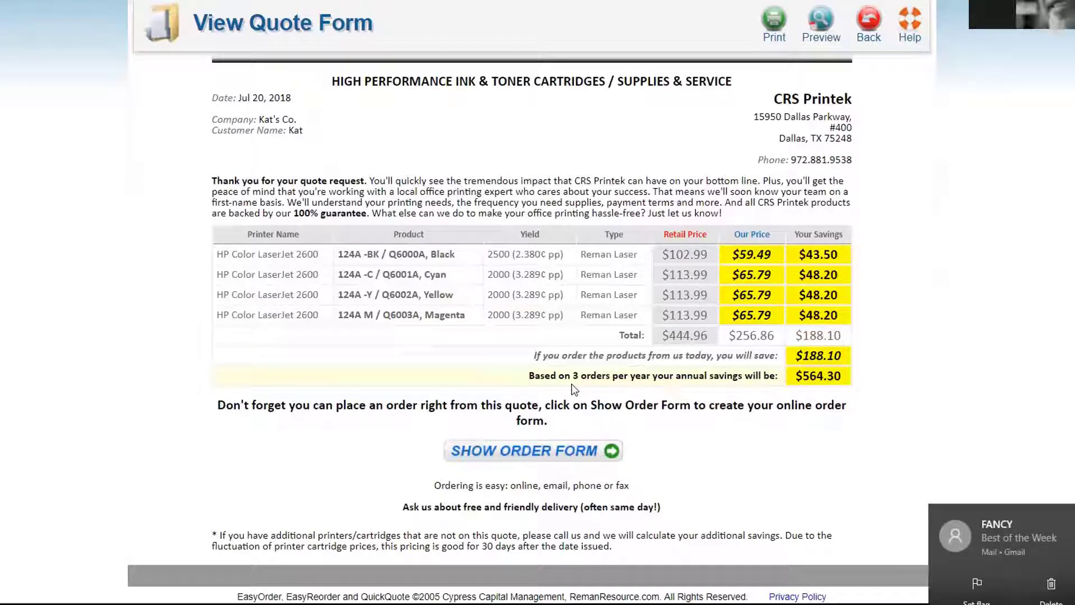
left_click(1063, 517)
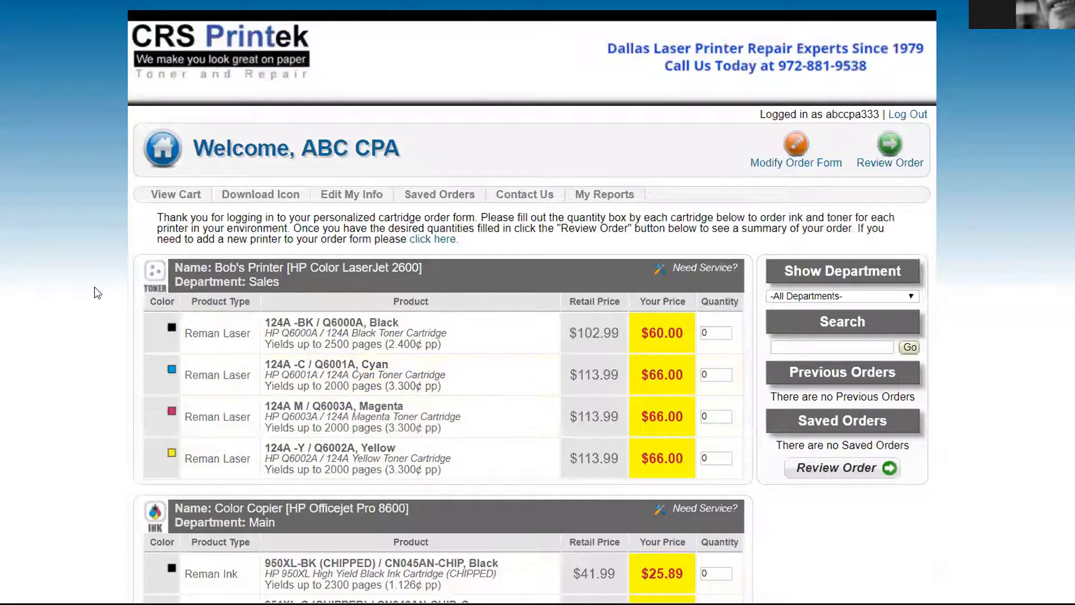
Scroll through the ABC CPA order form to review it
scroll(82, 285, "down", 1)
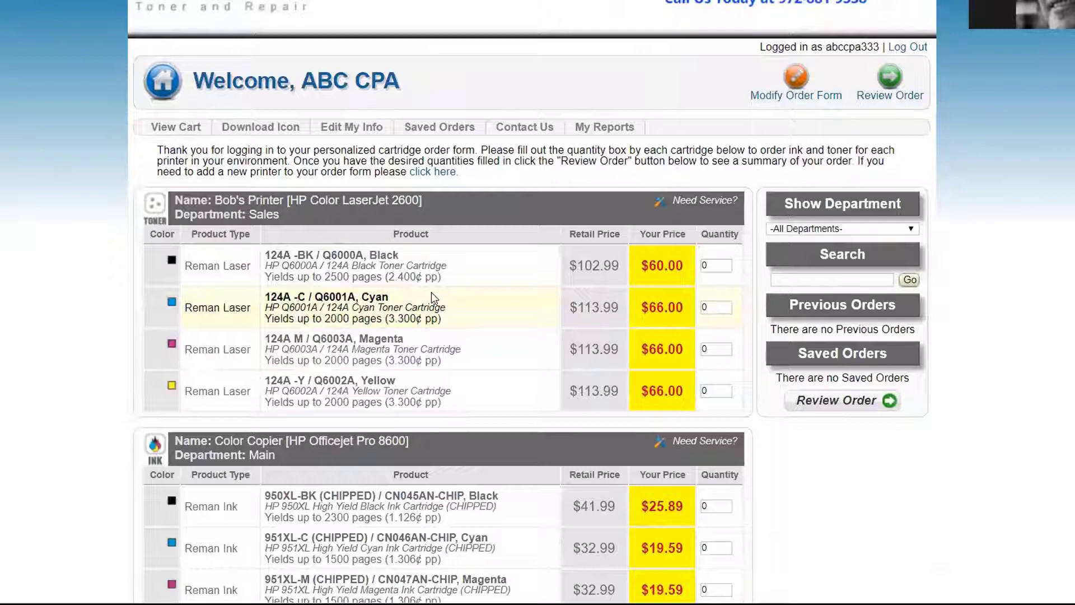
scroll(431, 293, "up", 1)
scroll(431, 292, "down", 1)
scroll(431, 292, "up", 1)
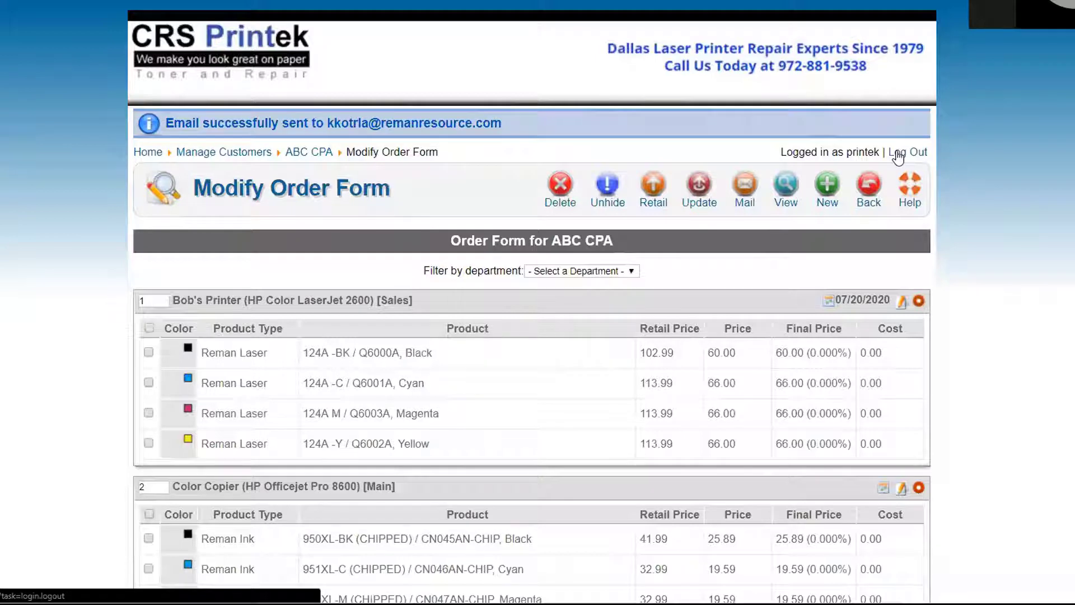
Log out and log back in as the printek store subscriber
left_click(899, 157)
left_click(918, 280)
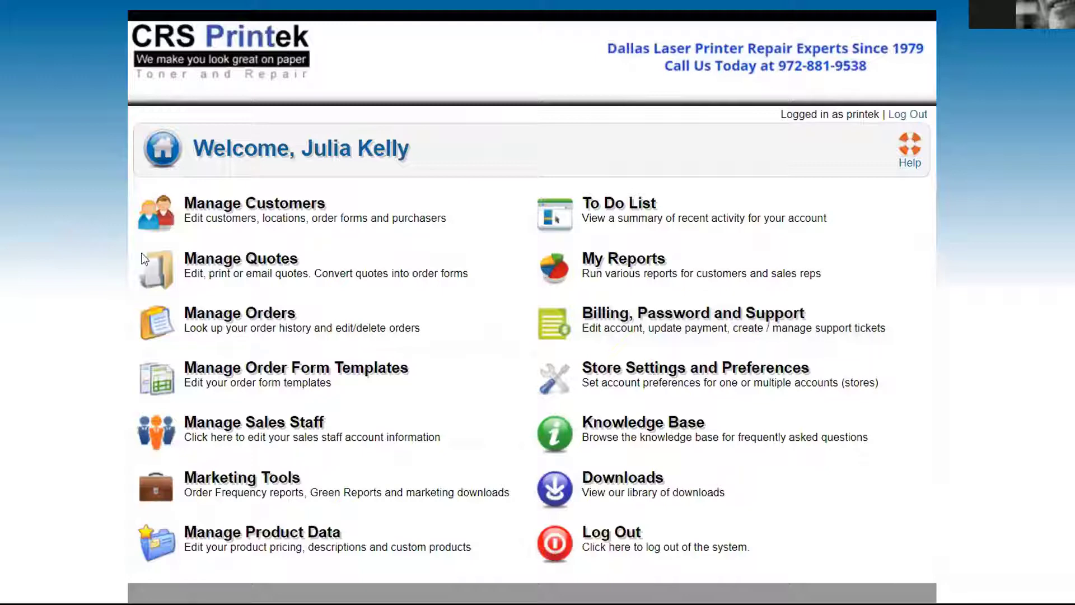
In CRS Printek's Payment Processor settings, set 'Enable Payment Processor by default for new customers' to Yes
left_click(607, 372)
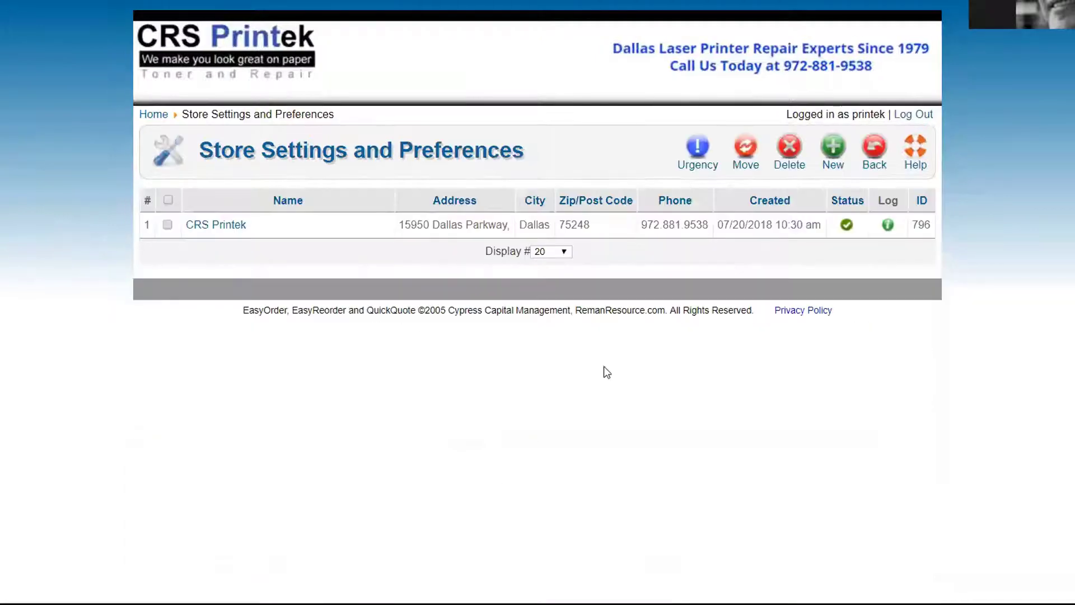
left_click(200, 225)
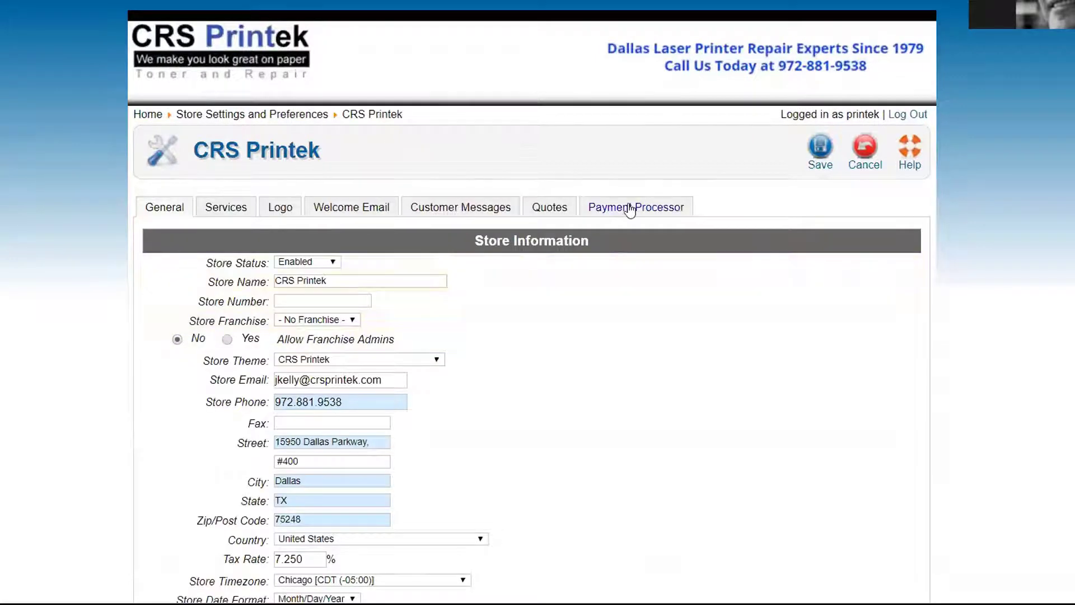
left_click(629, 208)
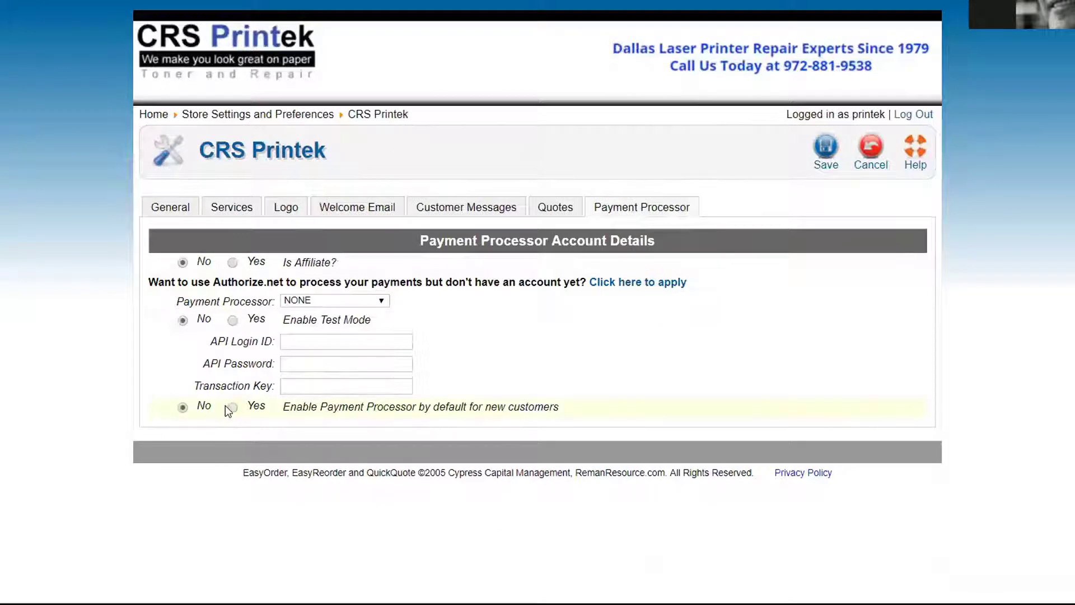
left_click(233, 407)
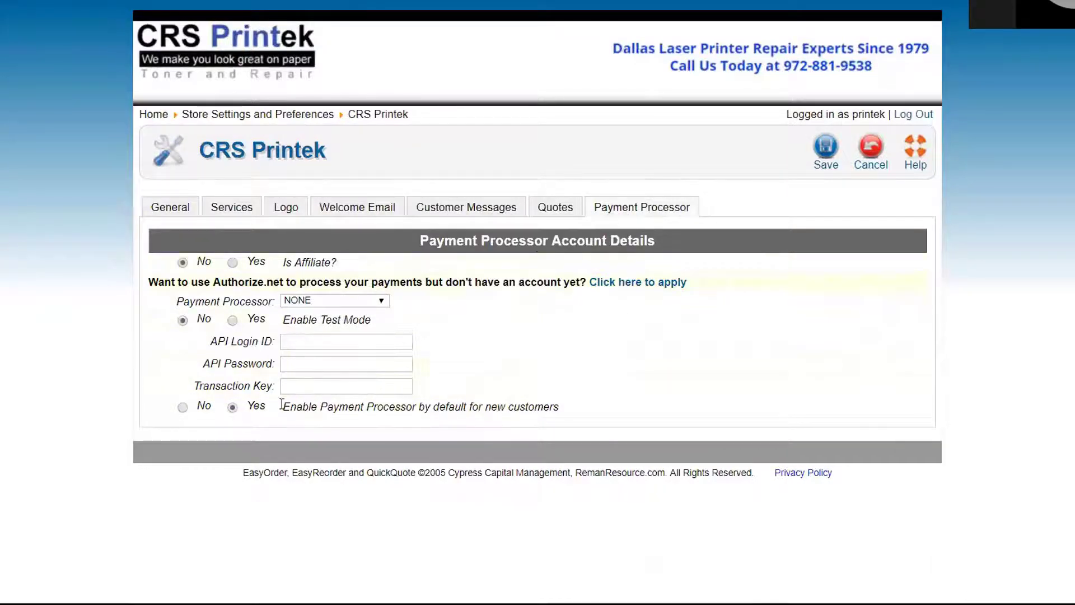
mouse_move(289, 383)
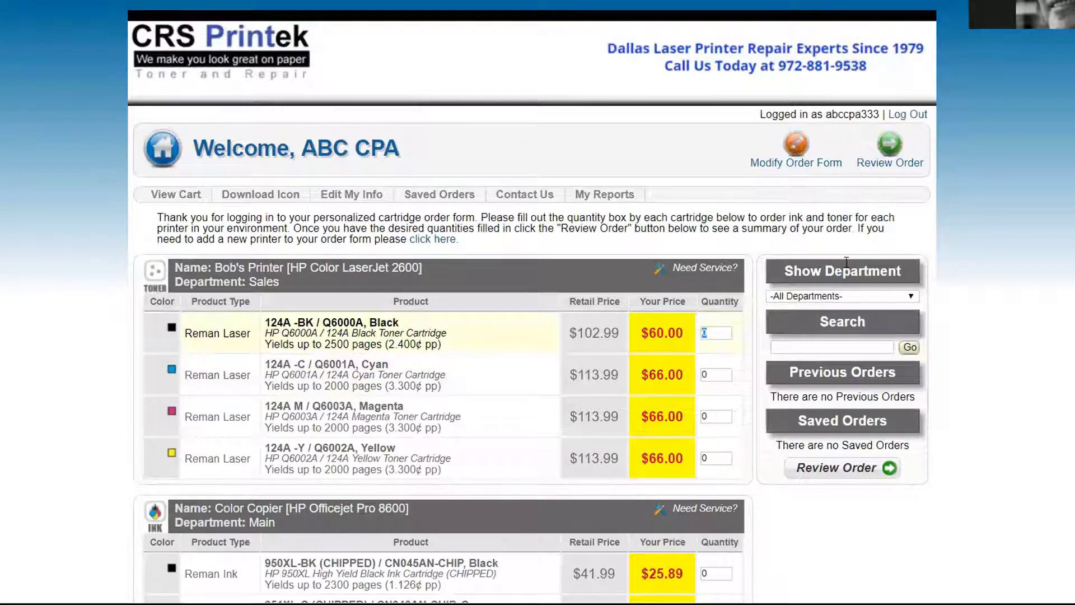
Dismiss the missing-quantity warnings, enter quantity 1 for the 124A black toner, and review the order
left_click(890, 145)
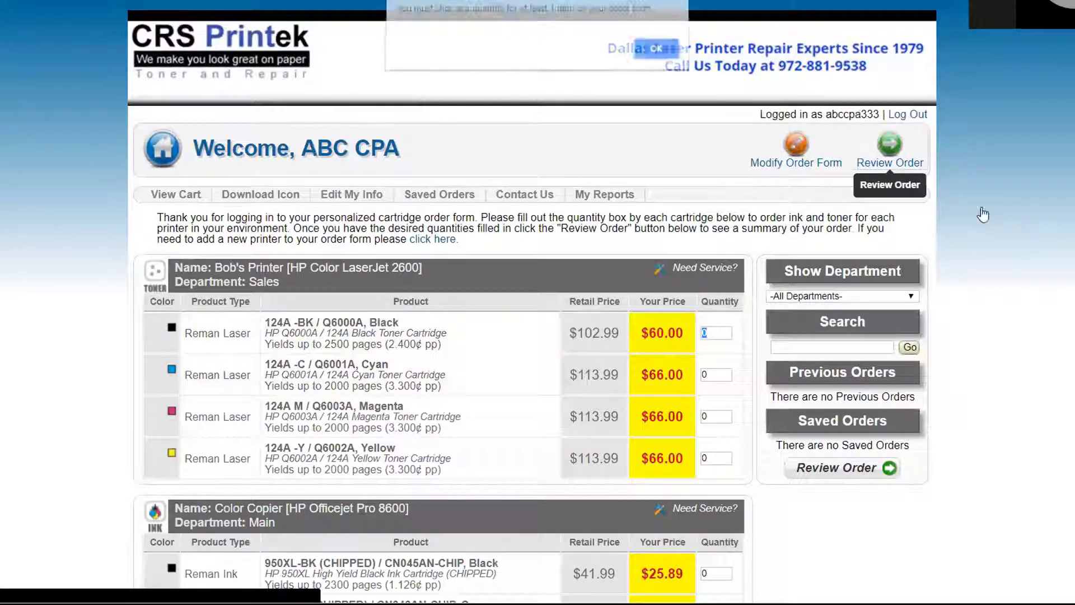
left_click(657, 52)
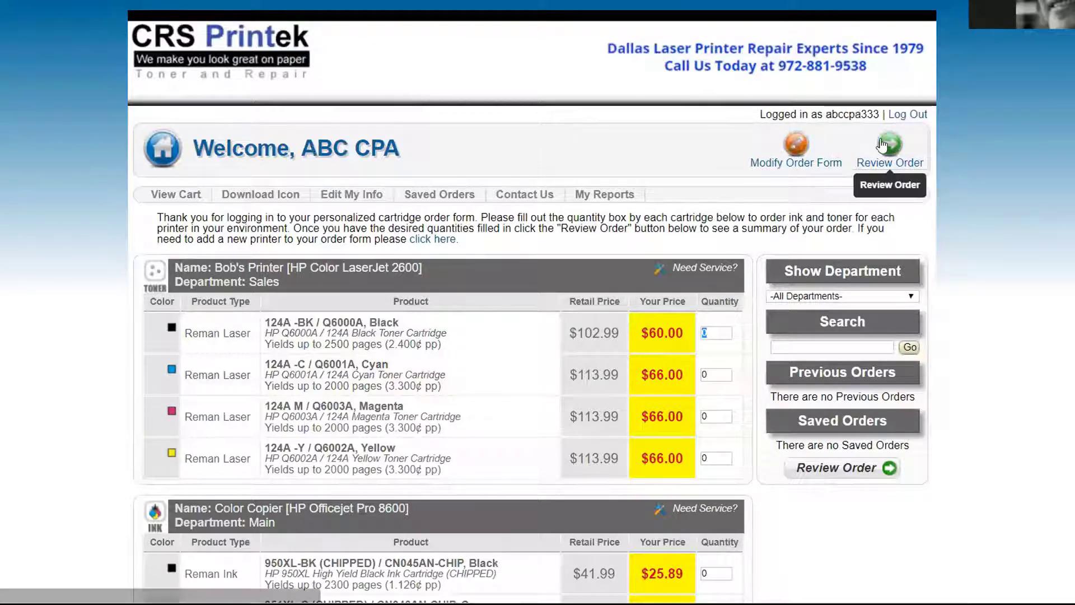
left_click(881, 170)
left_click(643, 55)
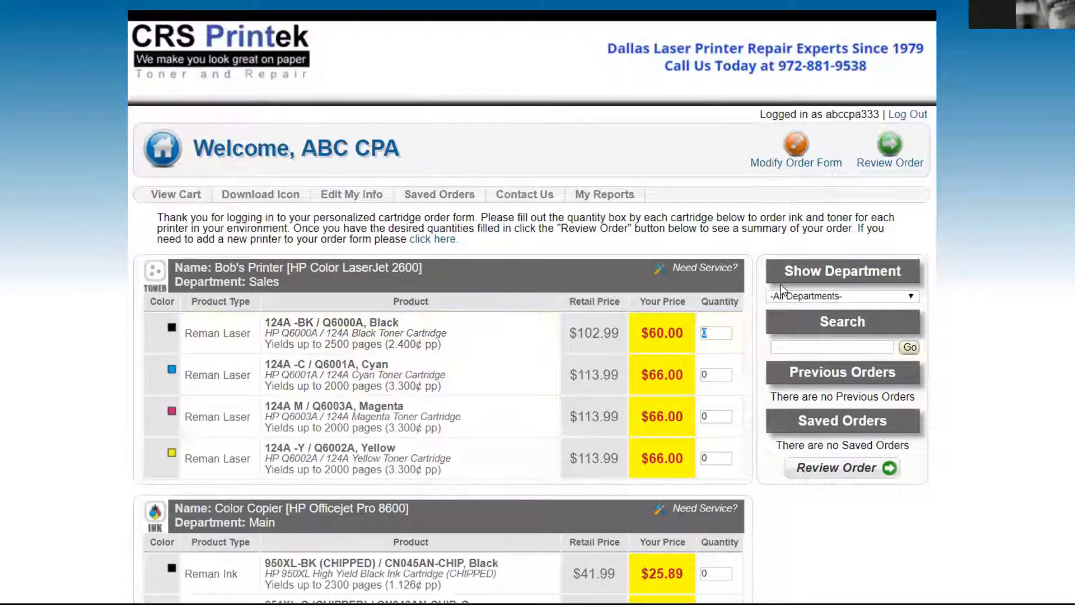
type("1")
left_click(890, 159)
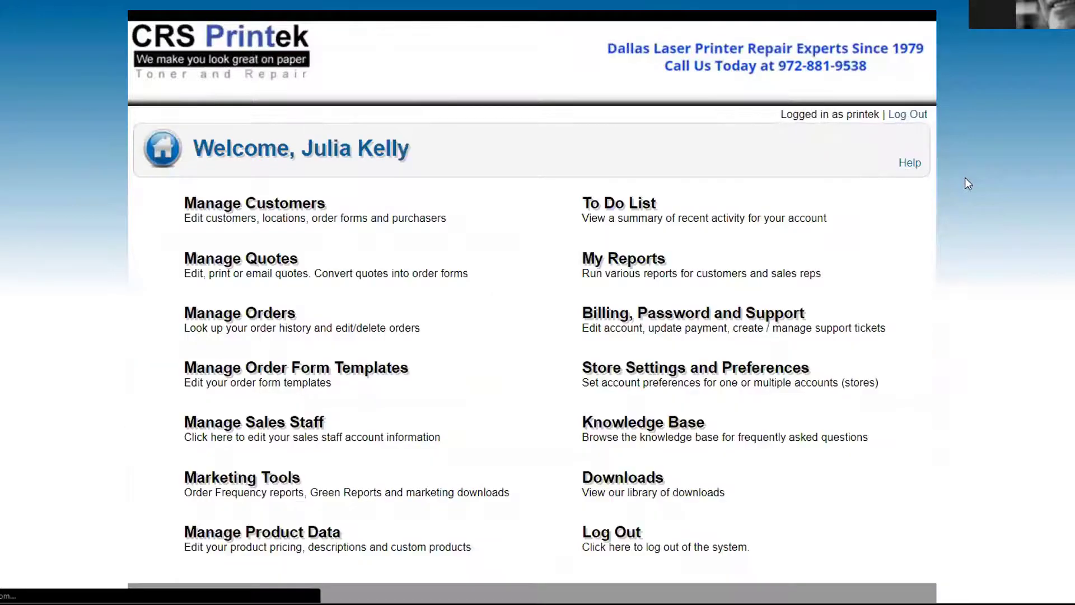
View ABC CPA's order form as the customer and send an order for one black 124A cartridge to review
left_click(220, 215)
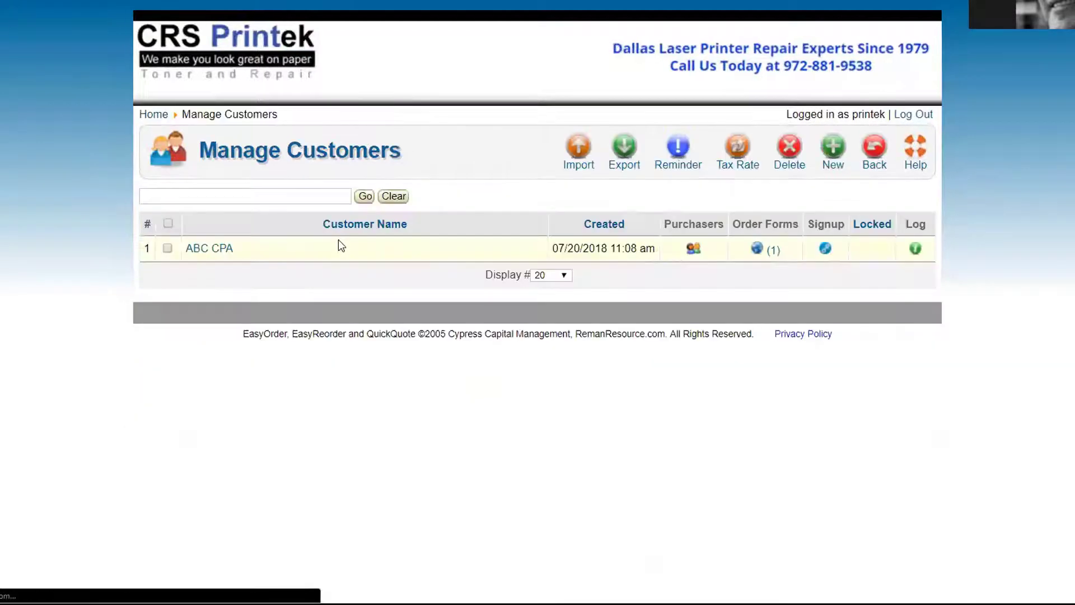
left_click(758, 248)
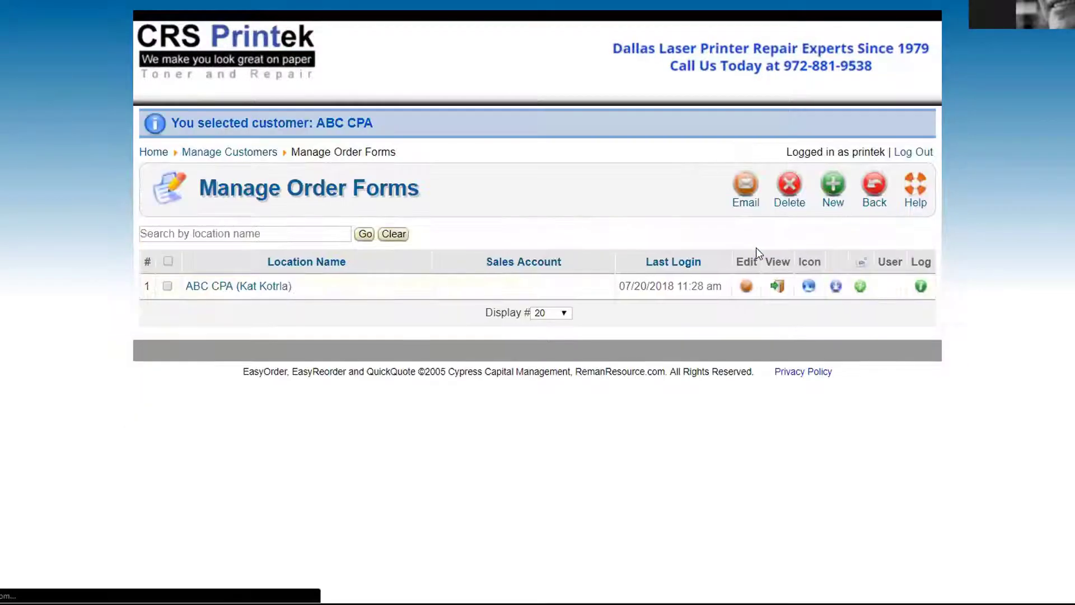
left_click(778, 289)
left_click(653, 52)
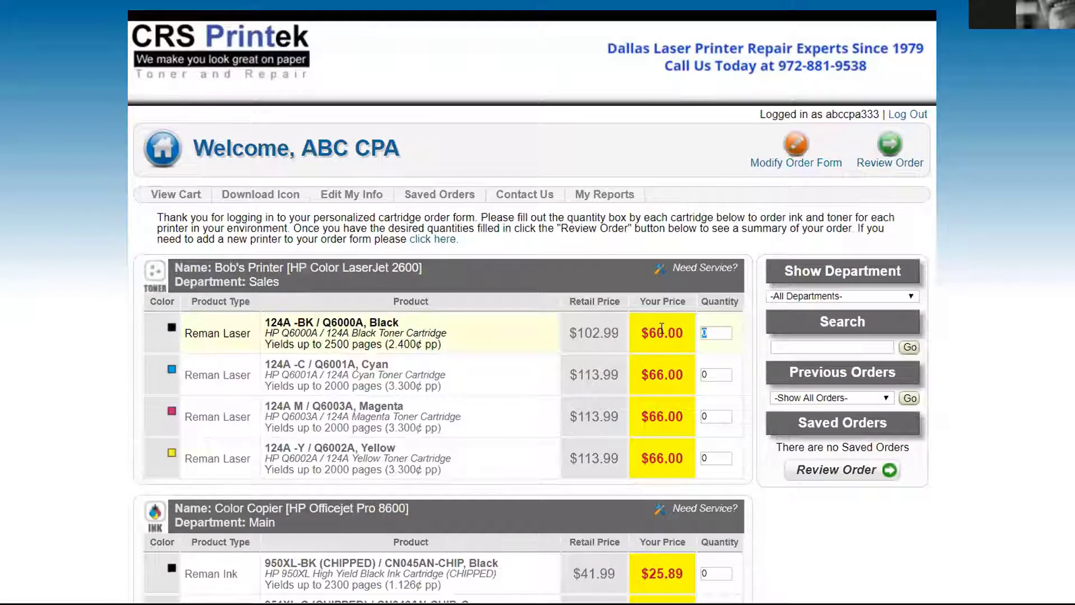
type("1")
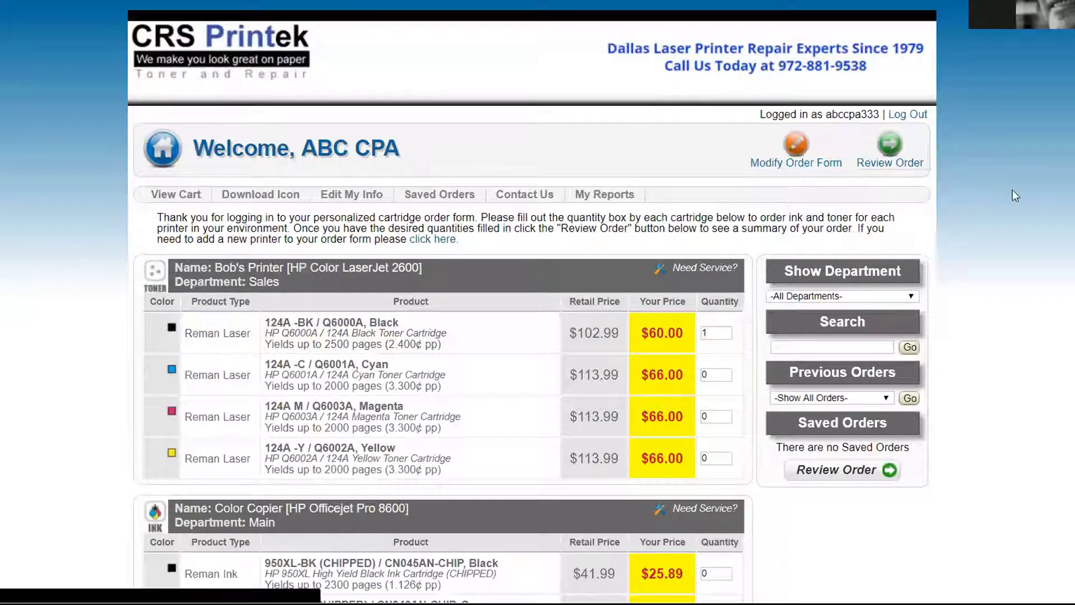
key("Return")
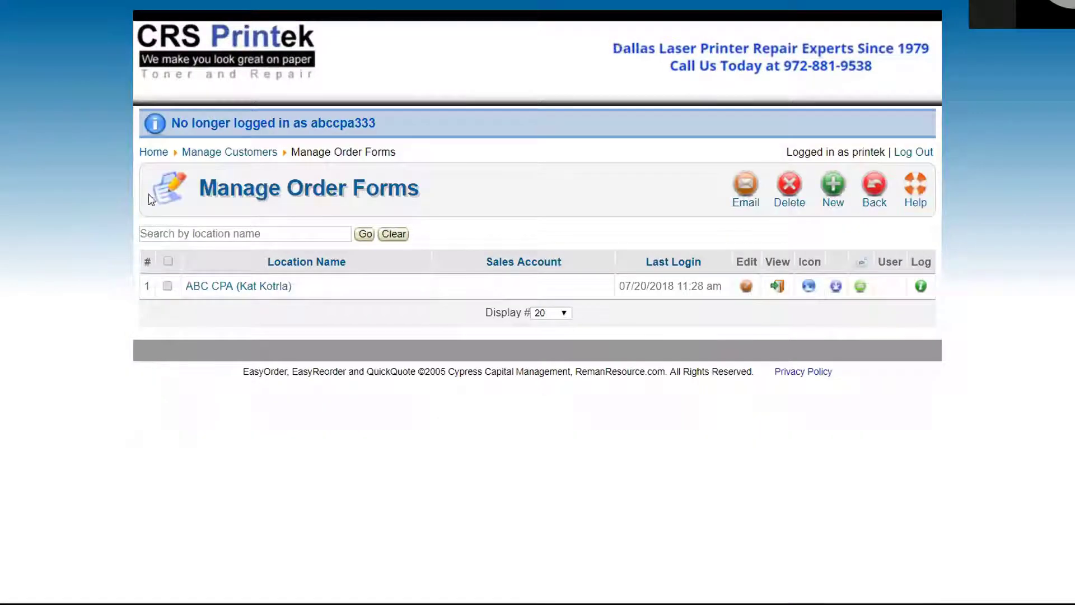
left_click(155, 154)
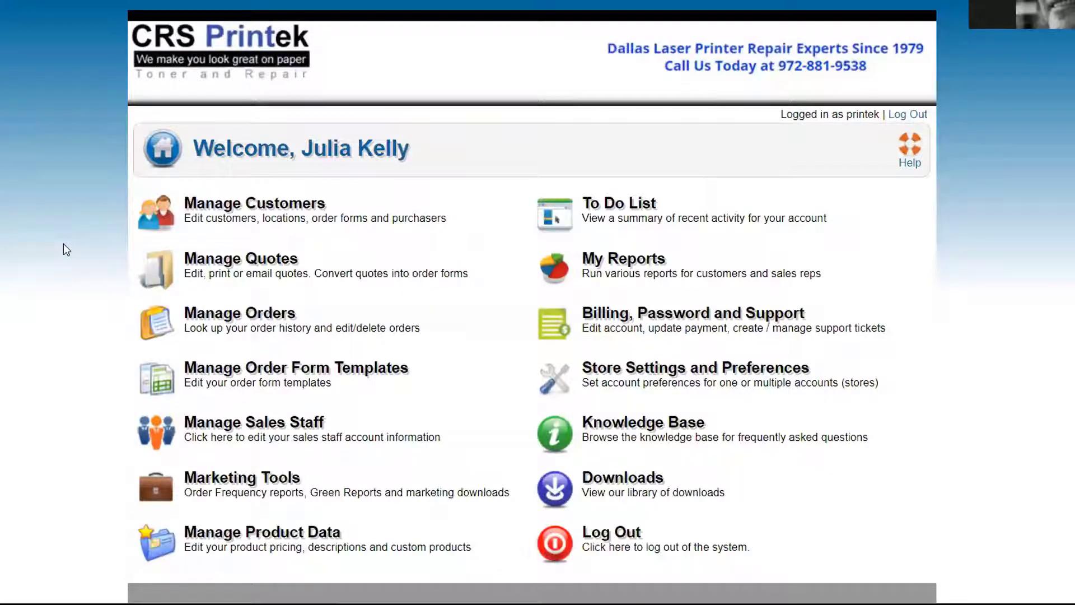
left_click(210, 224)
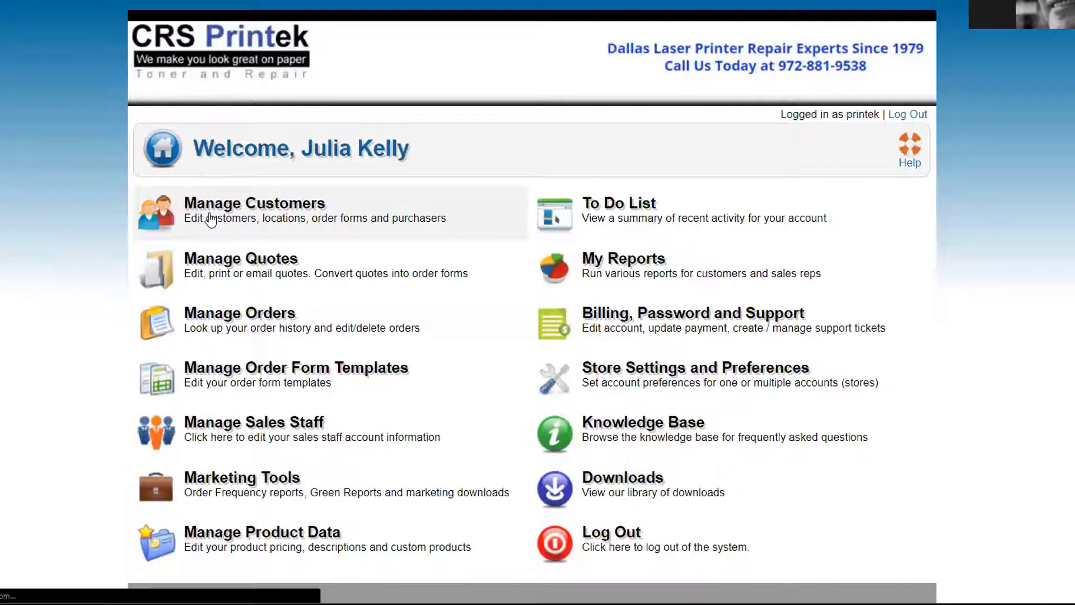
left_click(481, 252)
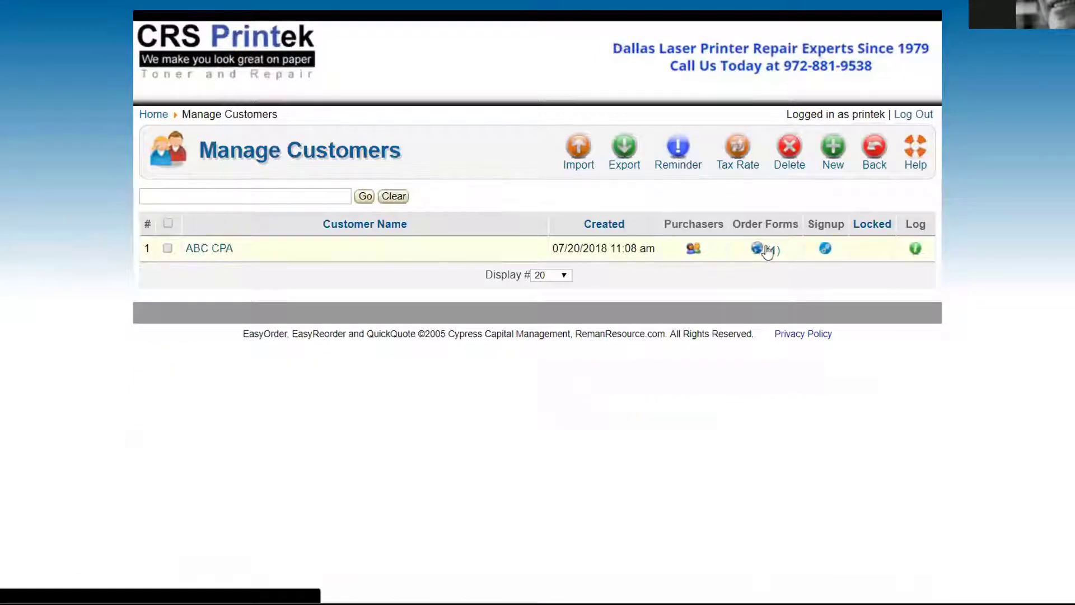
left_click(757, 249)
left_click(745, 286)
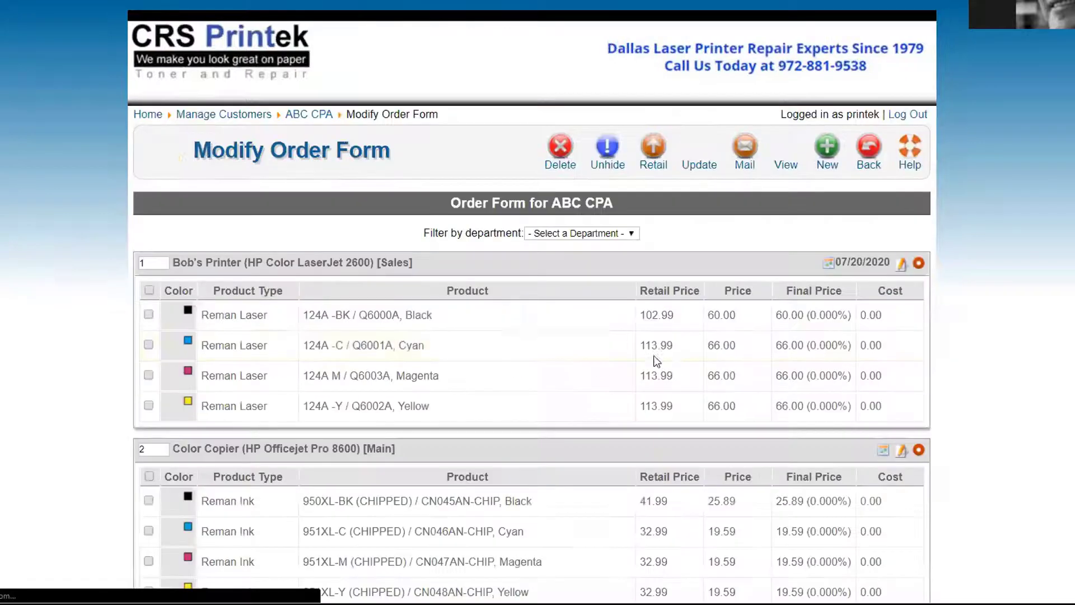
left_click(869, 147)
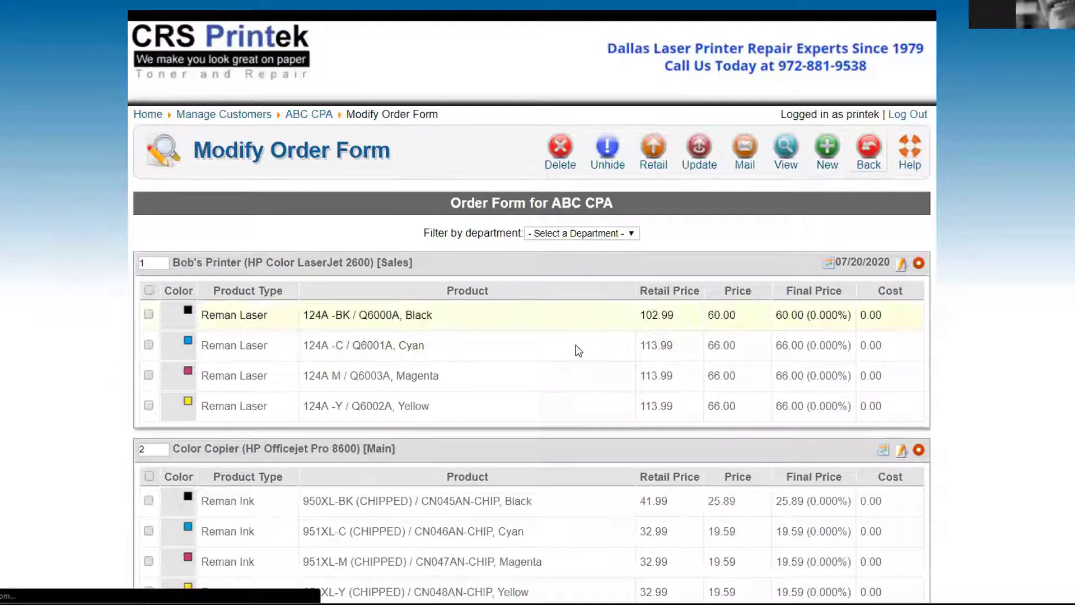
left_click(244, 249)
scroll(430, 273, "down", 2)
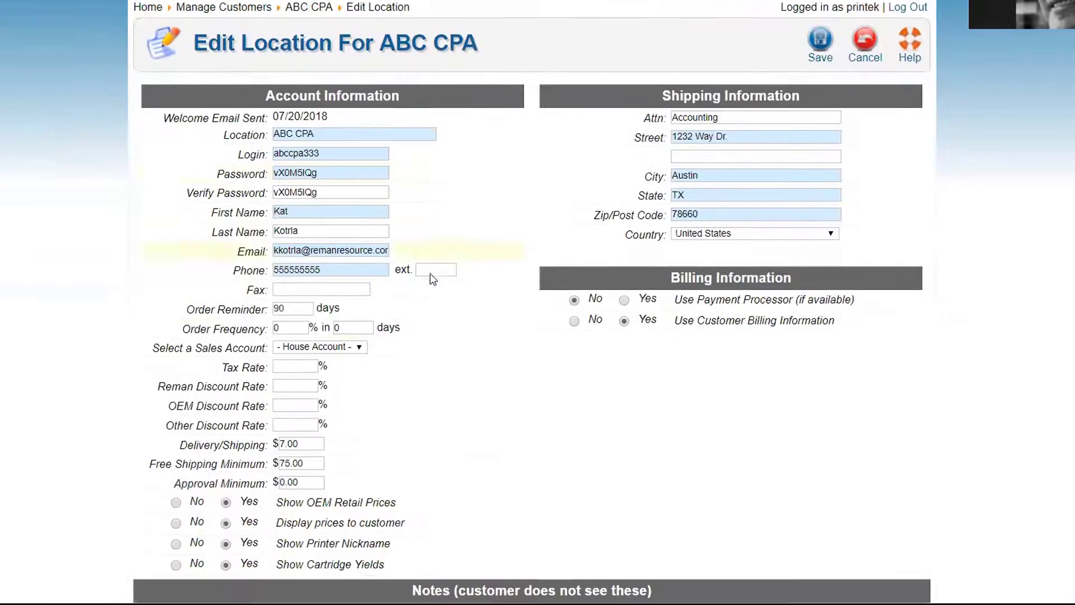
left_click(624, 273)
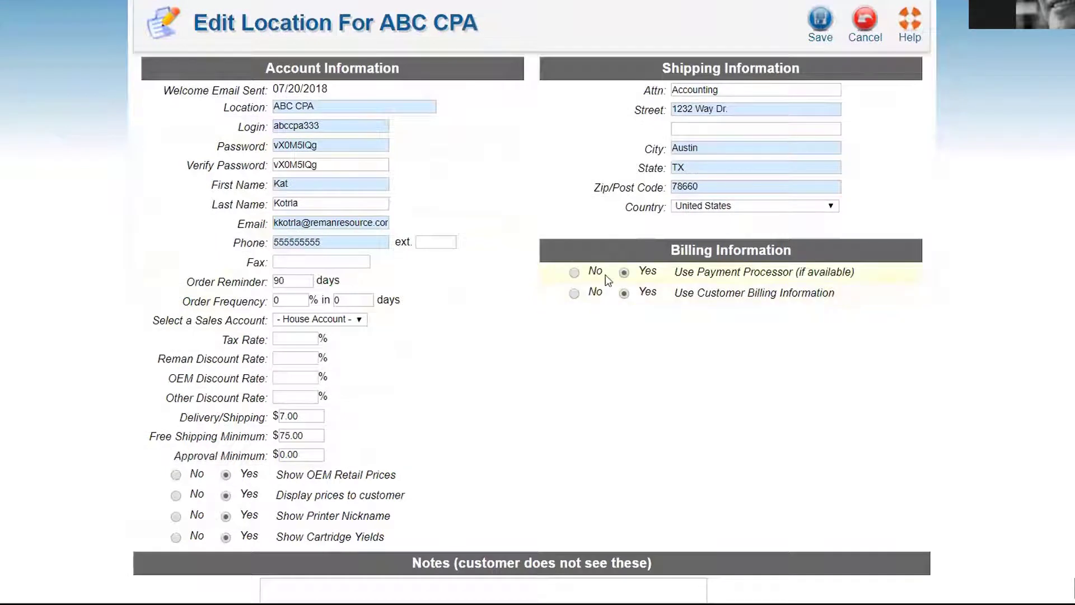
left_click(575, 273)
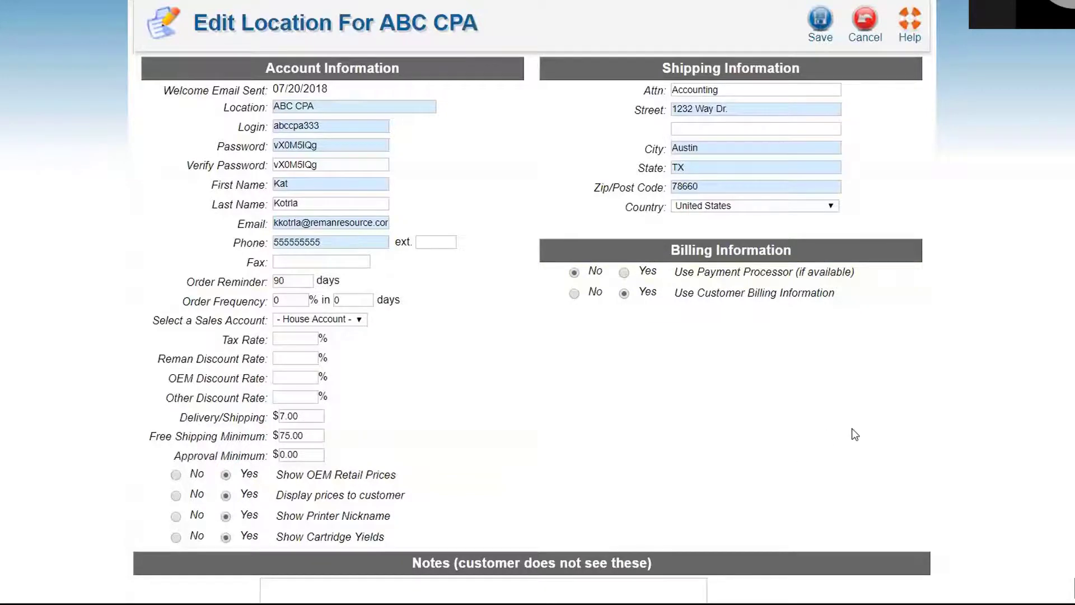
scroll(852, 430, "up", 3)
left_click(865, 150)
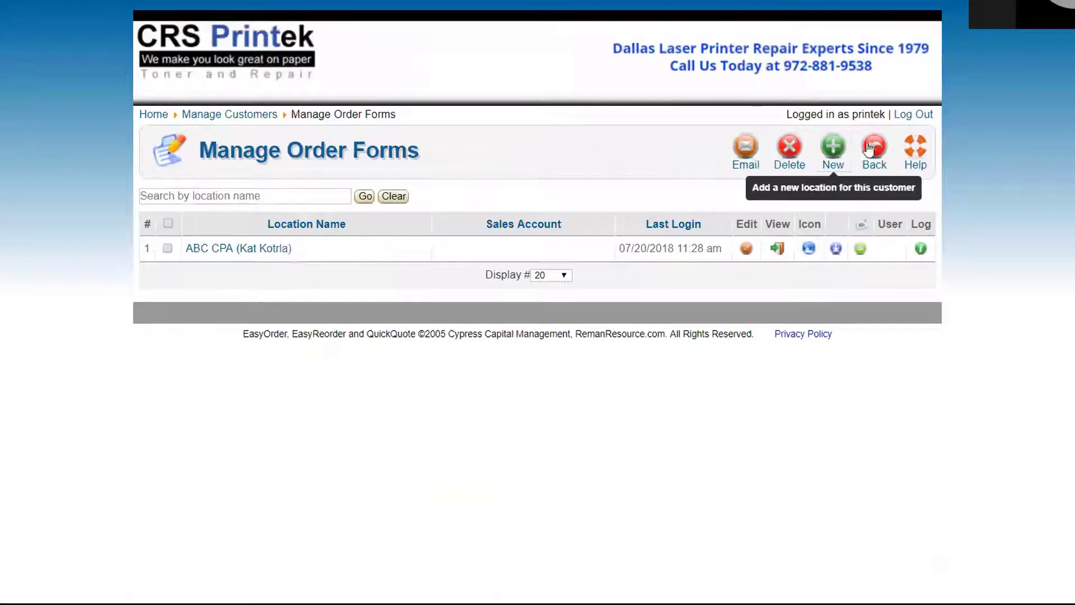
Go back to Manage Customers, then to the Home page via the breadcrumb
left_click(874, 162)
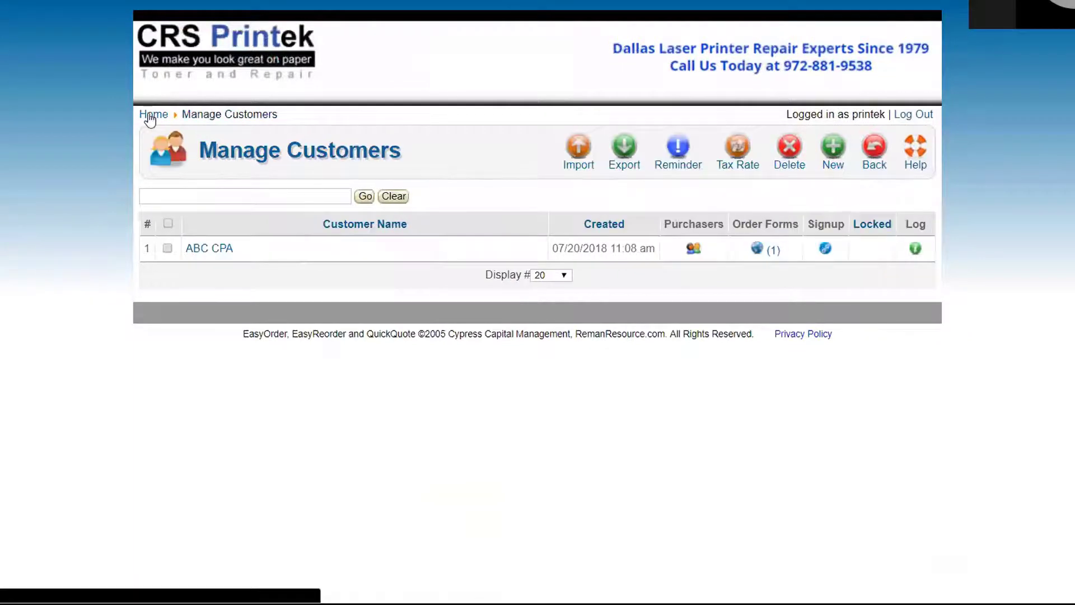
left_click(148, 115)
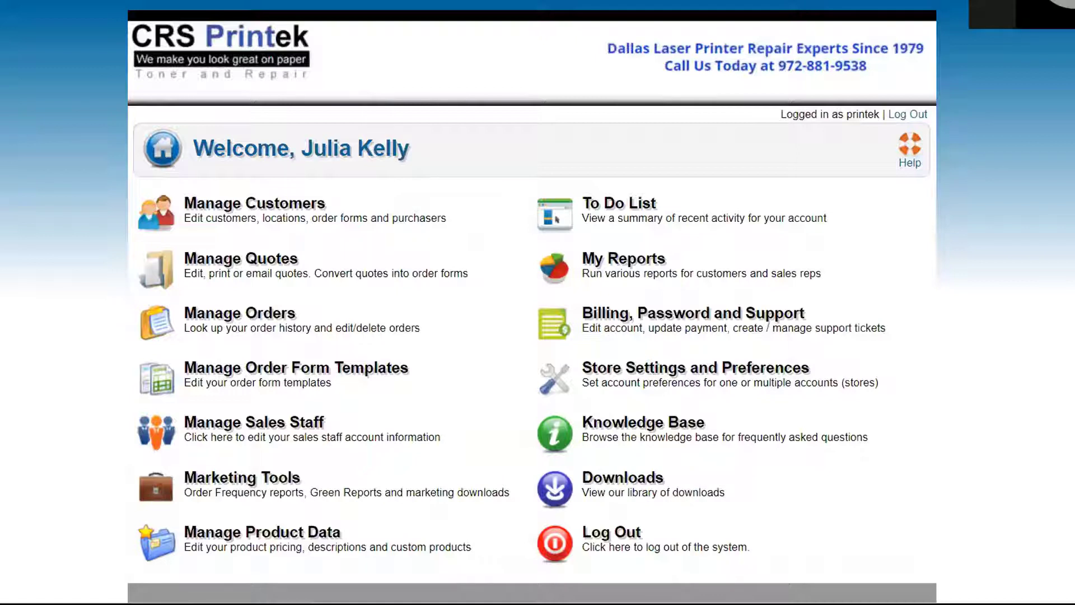
scroll(198, 399, "down", 1)
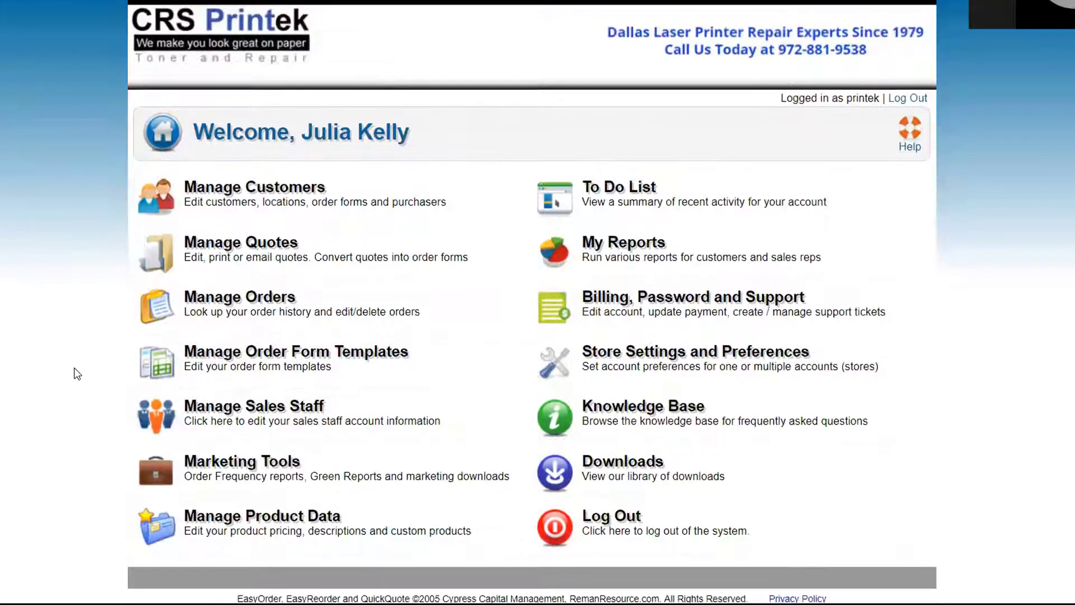
Save the Customer Inventory Worksheet PDF from Downloads > Start Here: Customer Files
left_click(646, 469)
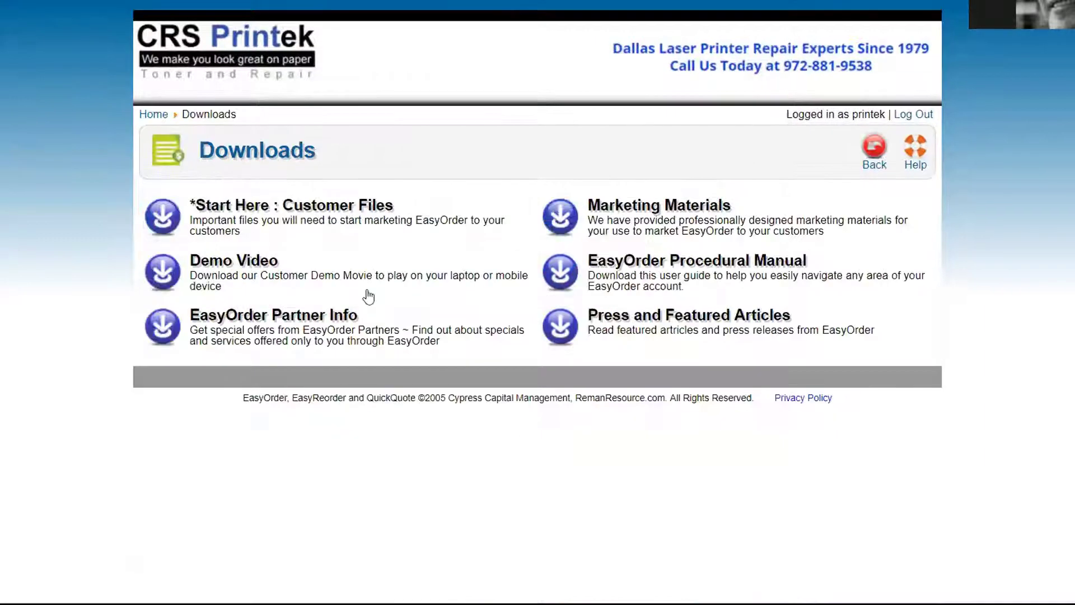
left_click(299, 210)
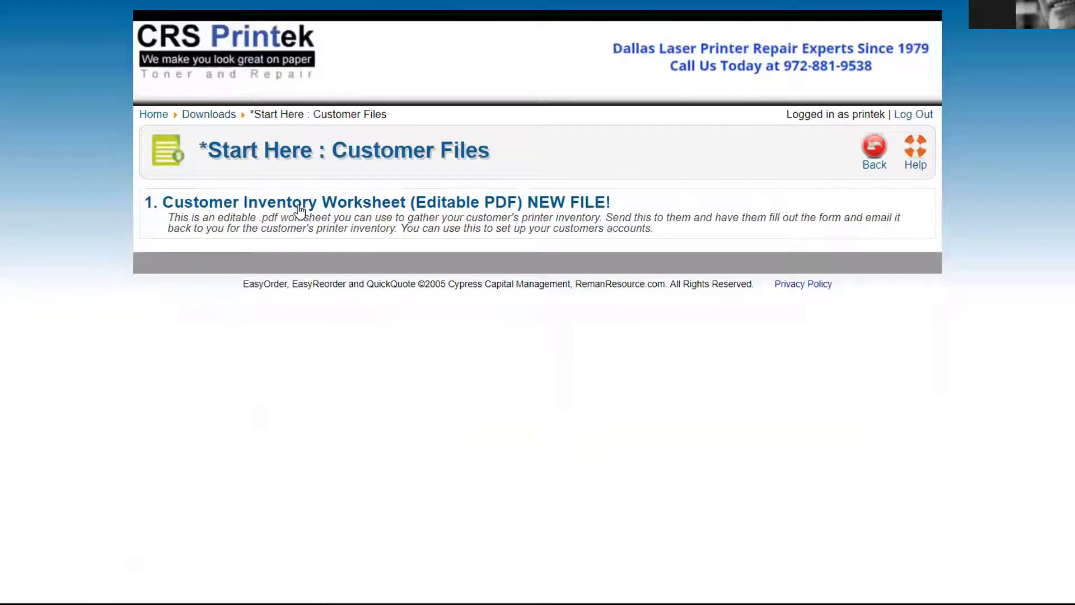
left_click(318, 204)
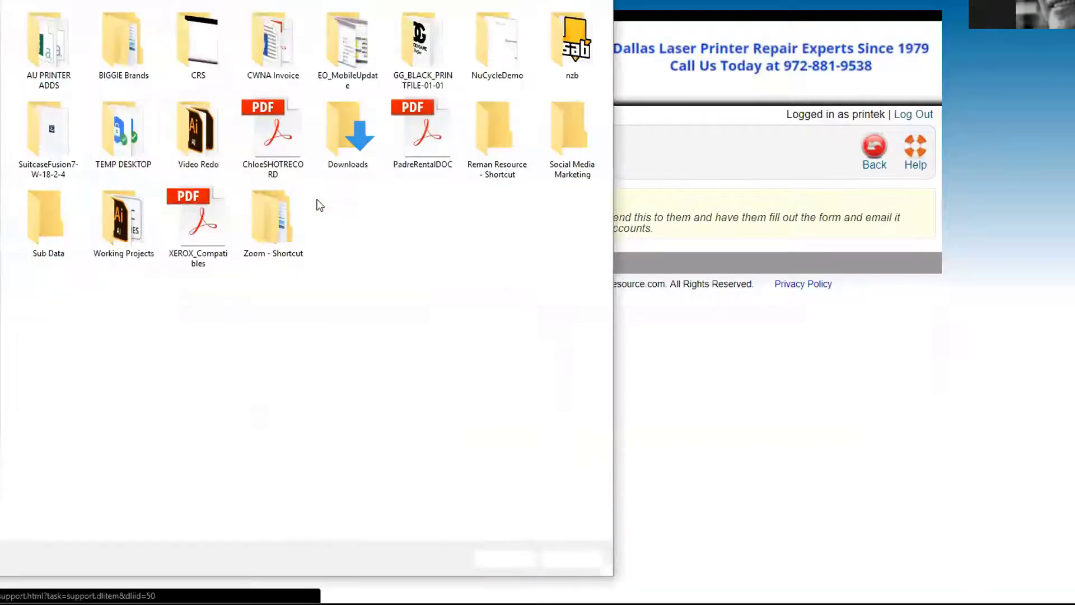
left_click(522, 562)
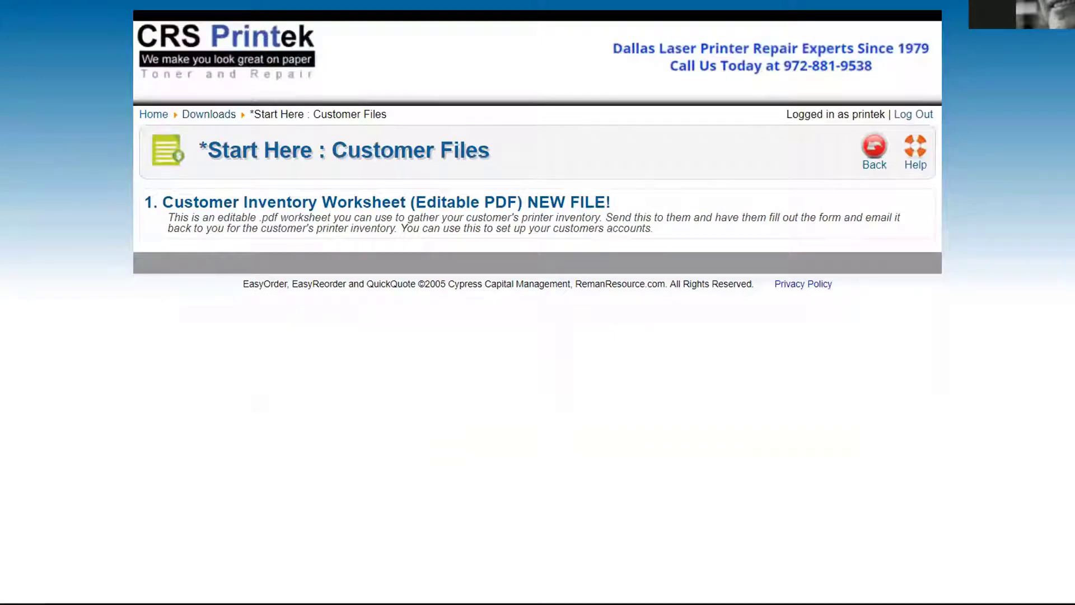
Open the saved worksheet PDF and enter 'sfgsfg' as the first Printer Identification entry
left_click(17, 598)
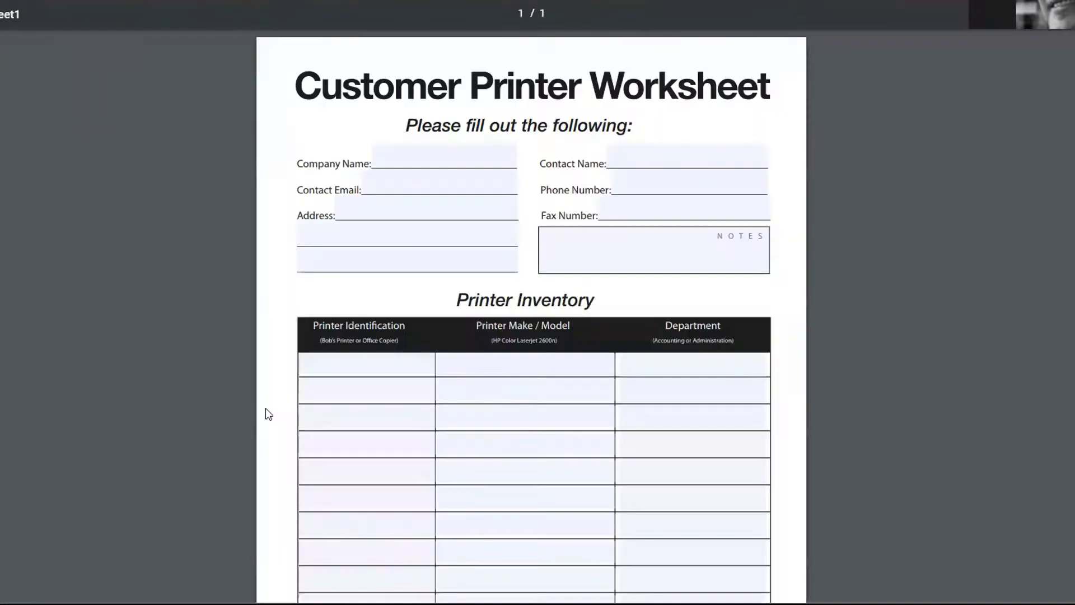
left_click(334, 362)
type("sfgsfg")
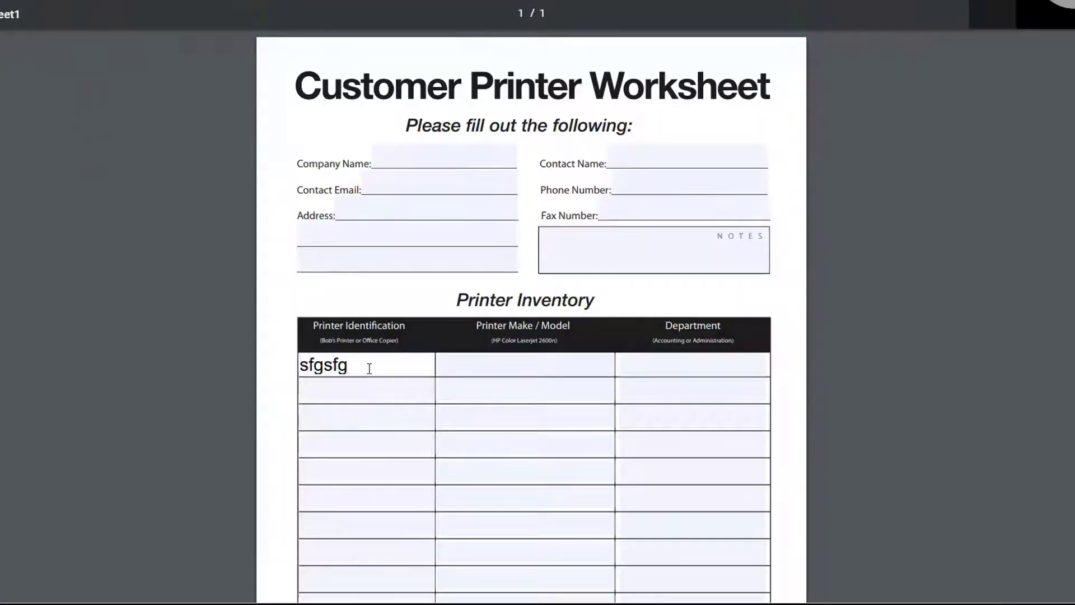
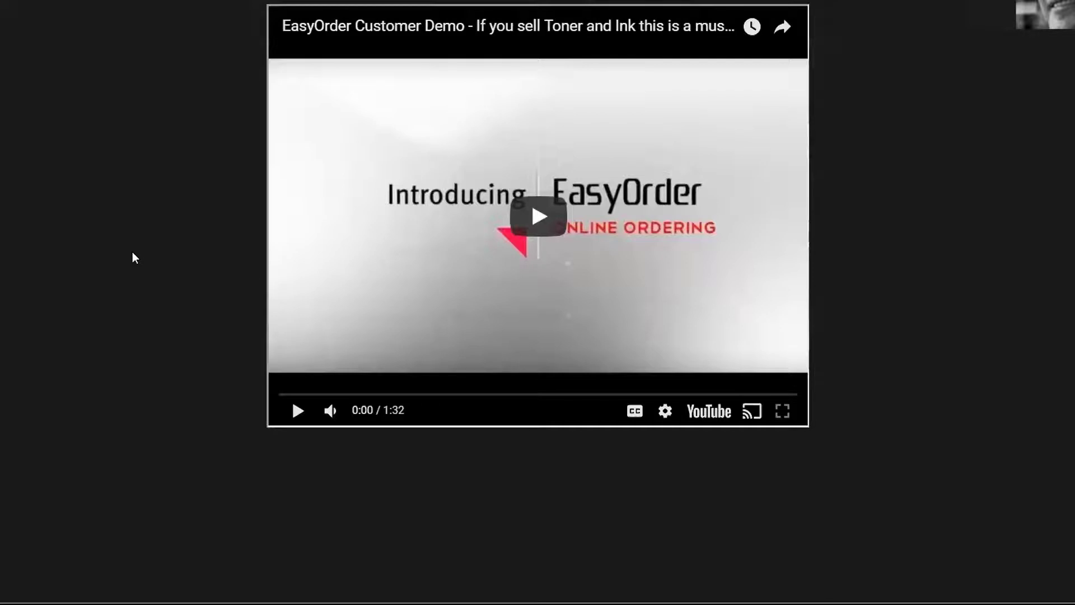
Play the EasyOrder demo video and skip through it to the order confirmation part
left_click(532, 227)
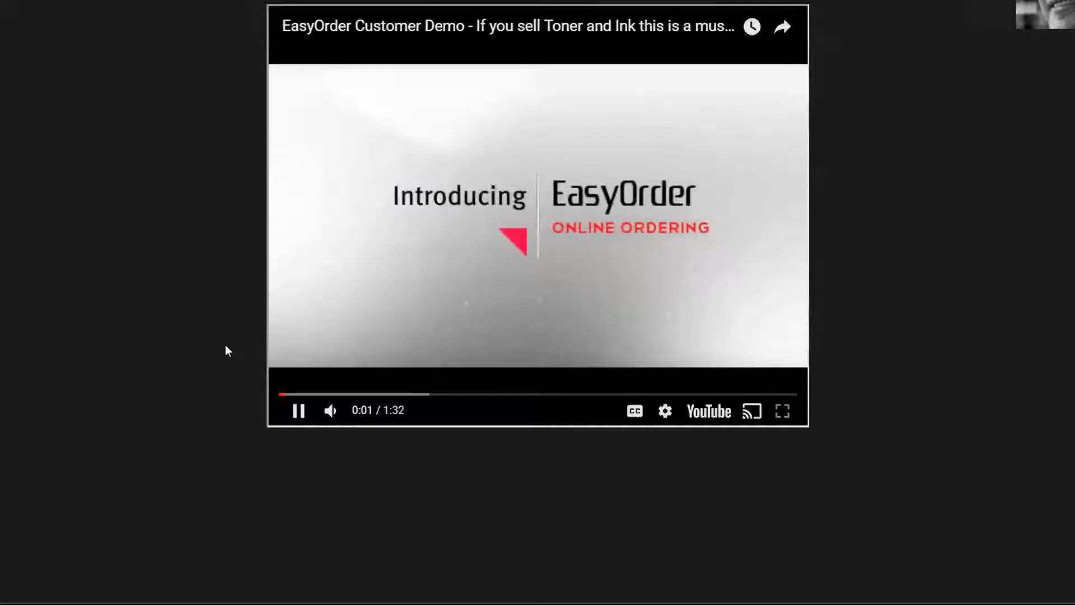
left_click(341, 395)
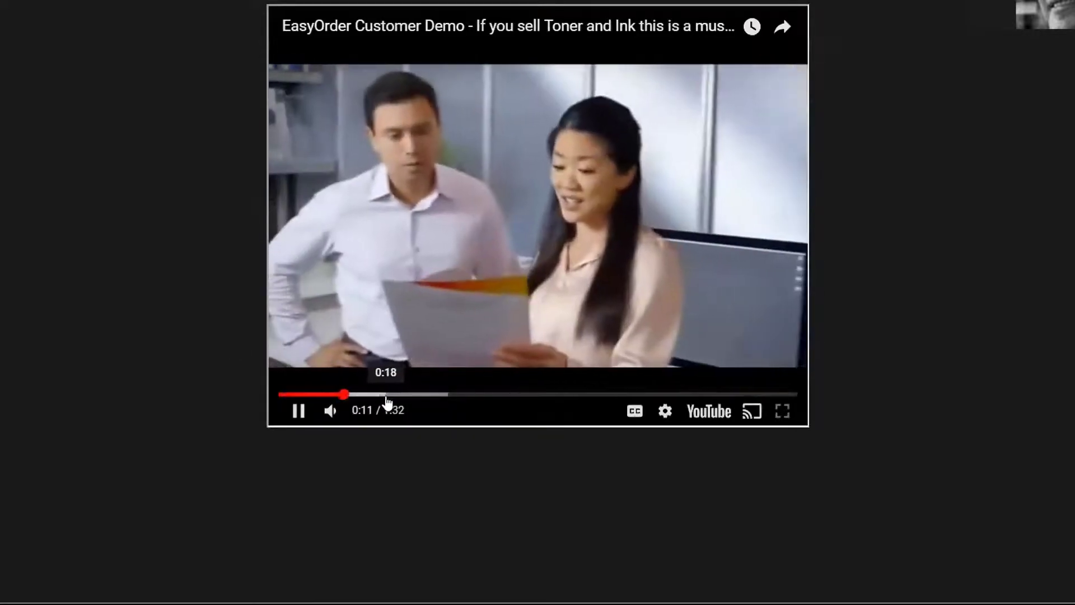
left_click(391, 395)
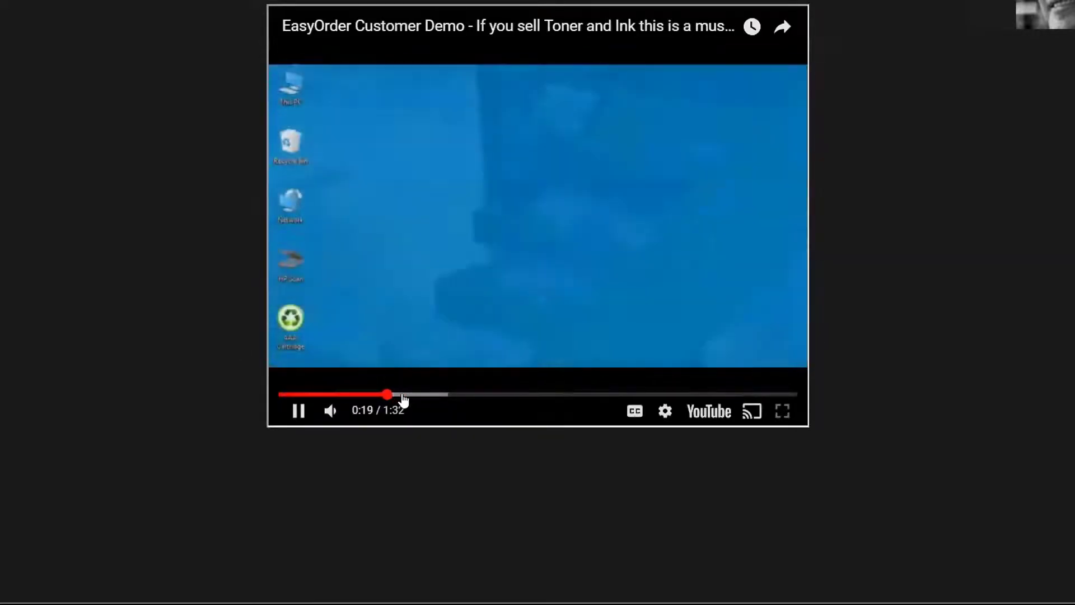
left_click(408, 395)
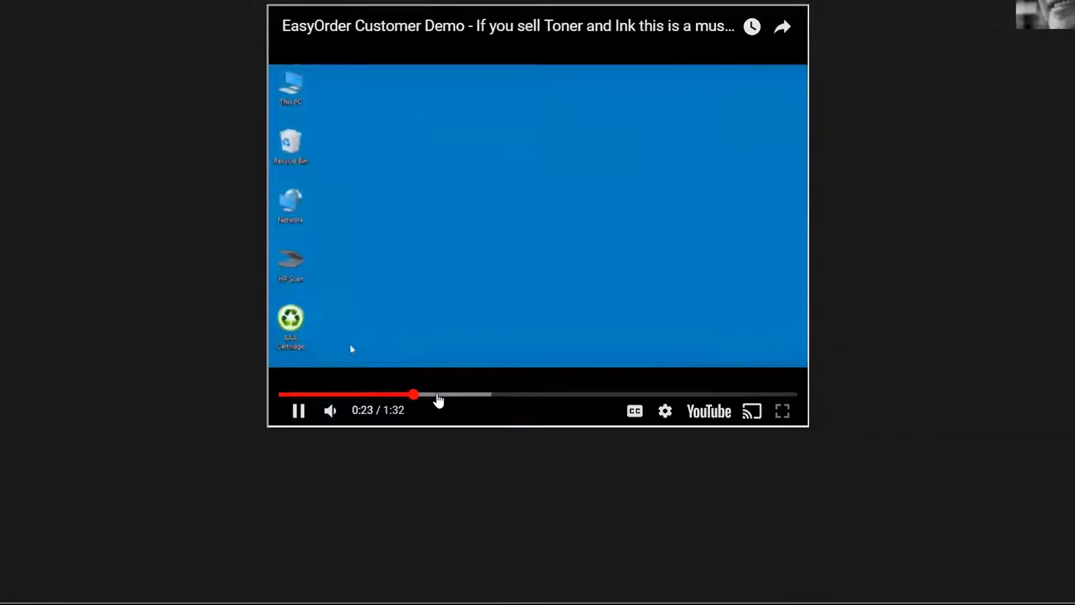
left_click(438, 395)
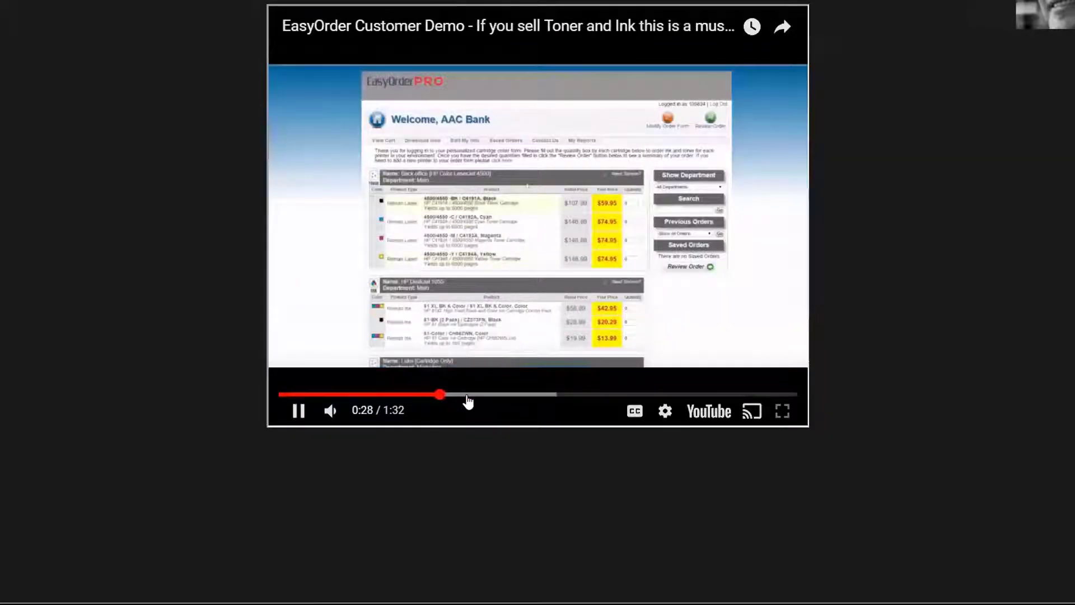
left_click(468, 395)
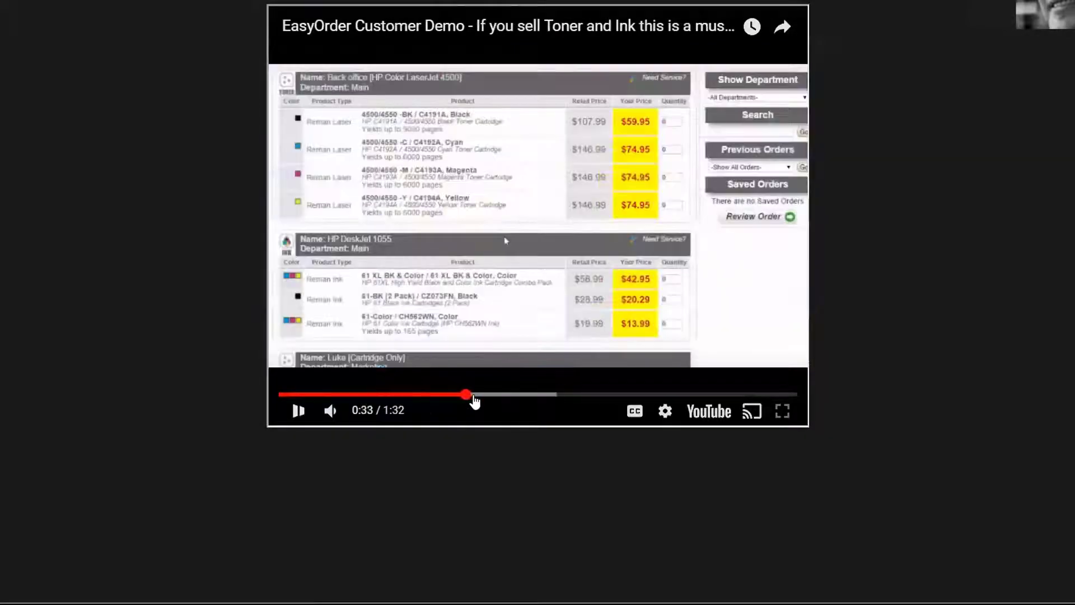
left_click(500, 394)
left_click(529, 395)
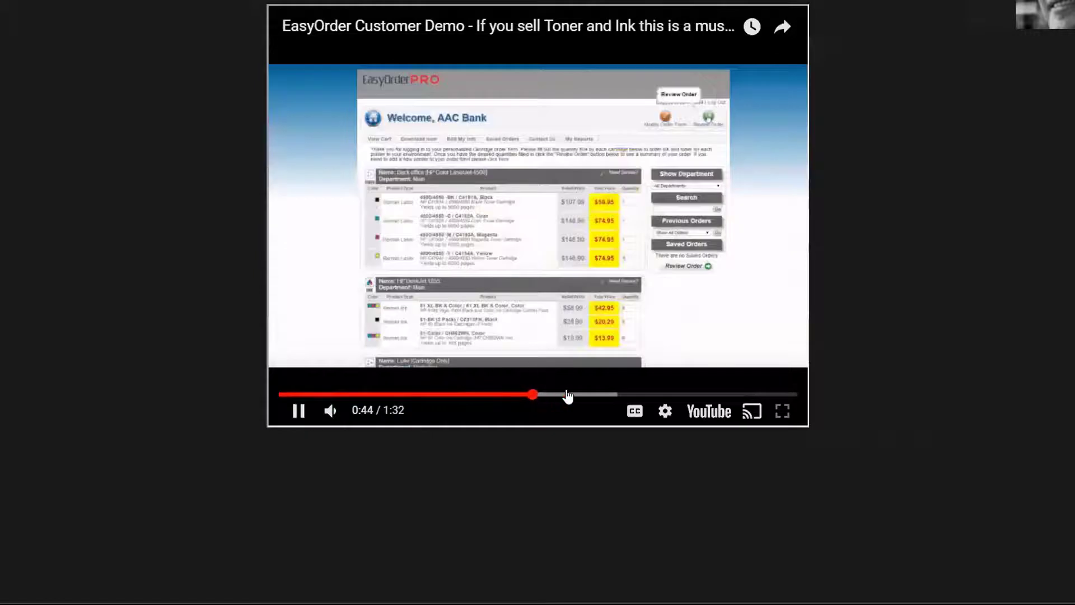
left_click(566, 395)
left_click(619, 395)
left_click(639, 395)
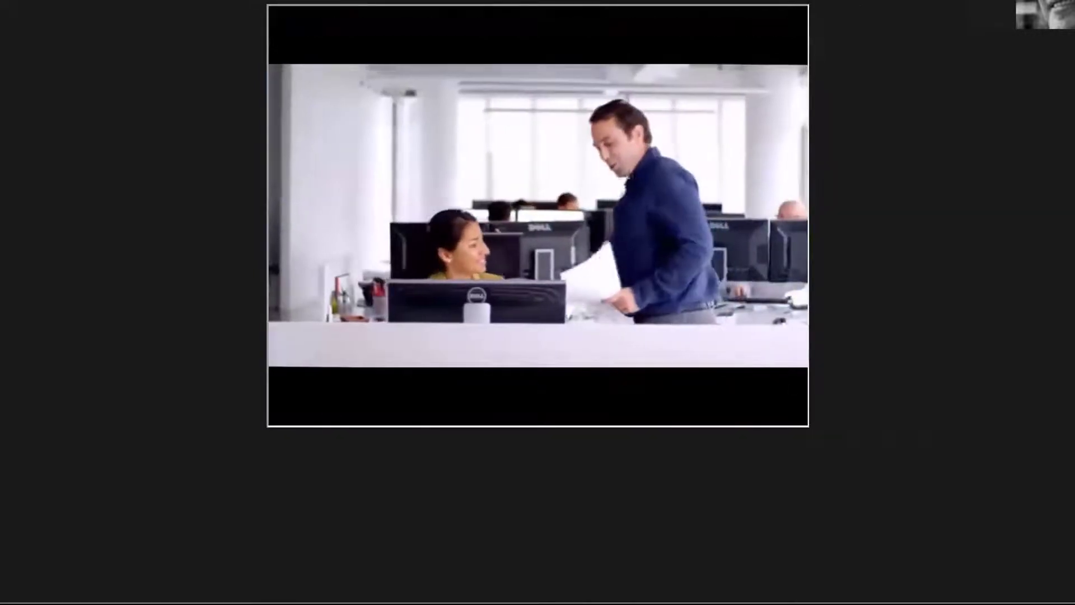
View the PDF marketing sheet, return to Downloads, then close tabs to reach the contact page
left_click(840, 1)
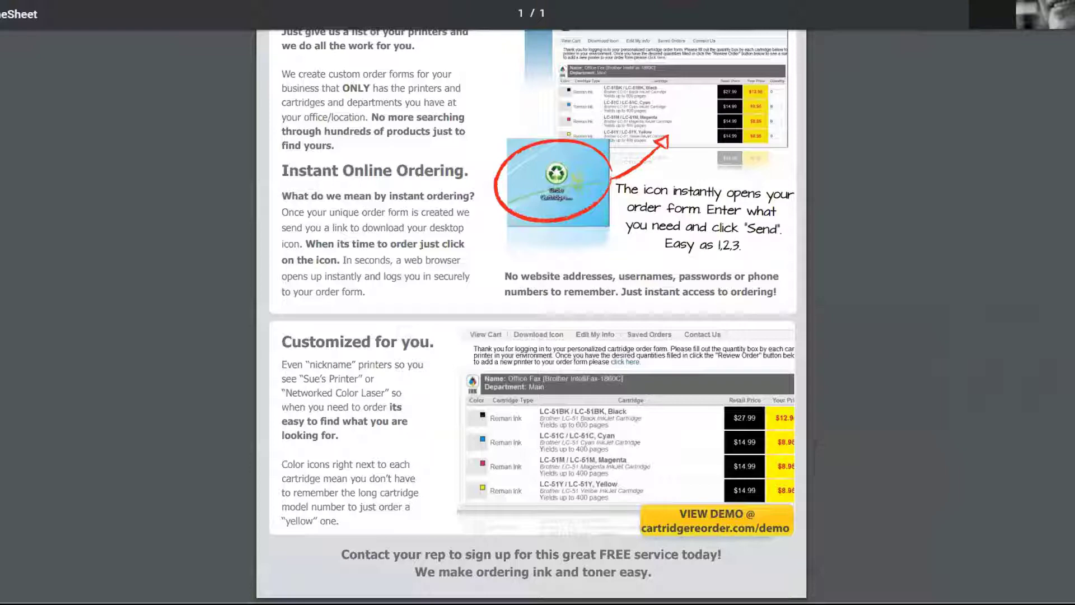
key("ctrl+w")
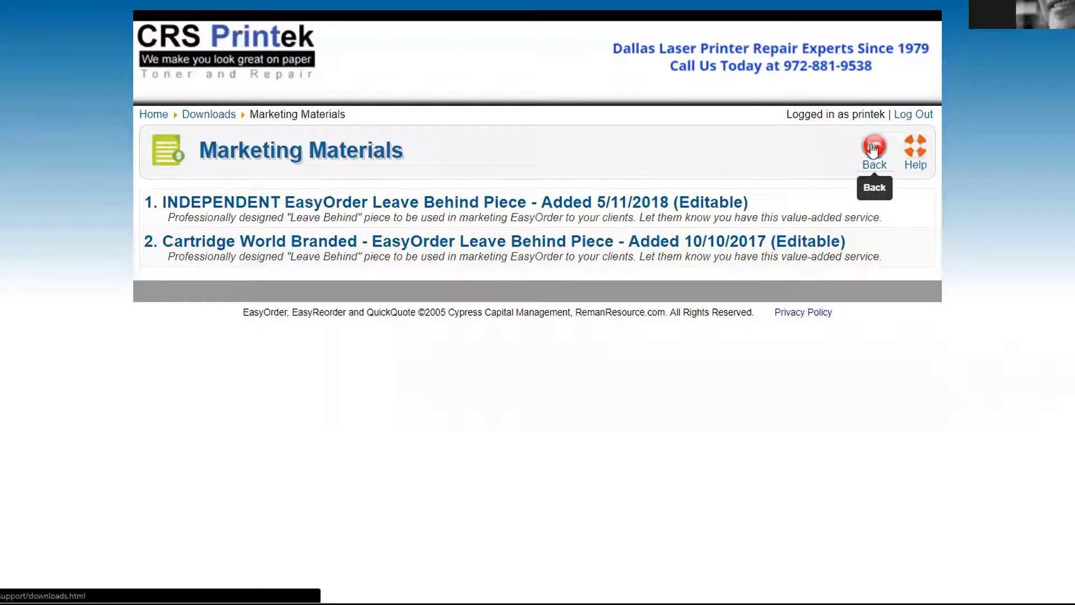
key("alt+Left")
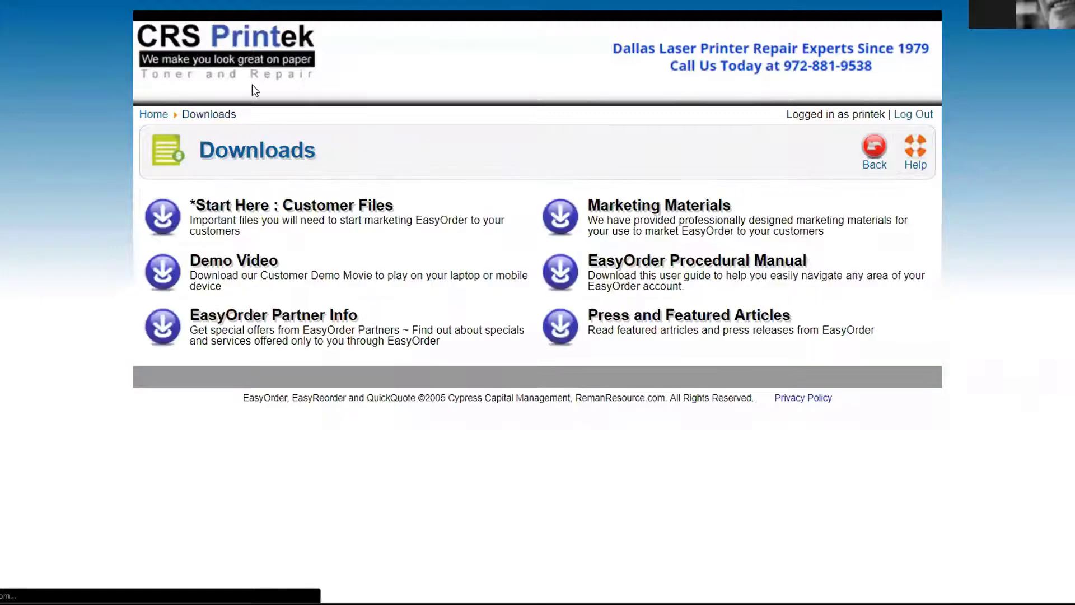
key("ctrl+w")
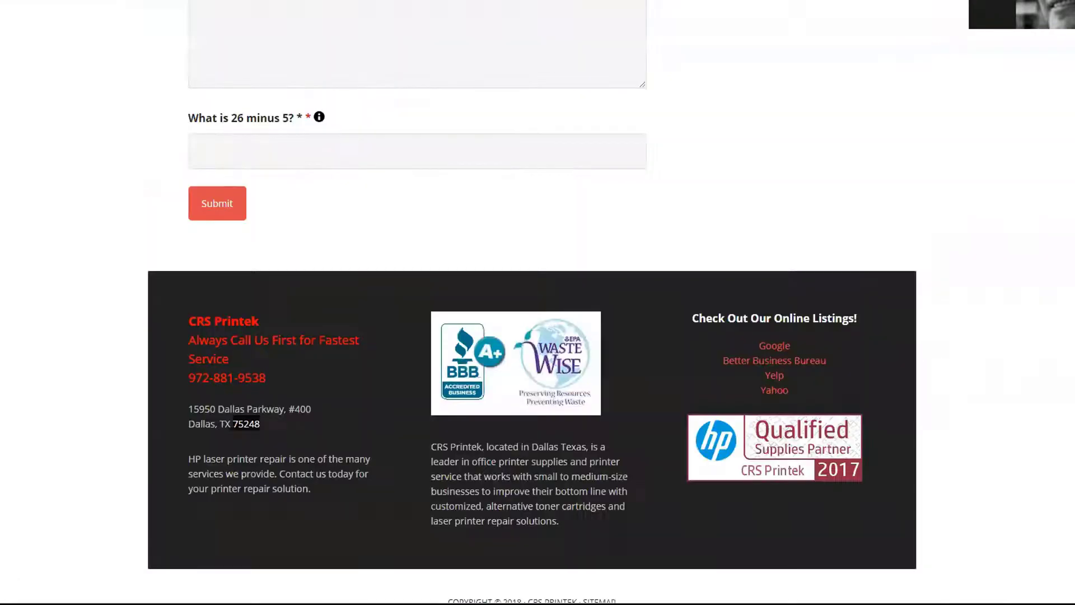
Go to the CRS Printek home page and scroll through its service columns
scroll(152, 171, "up", 10)
scroll(157, 178, "up", 2)
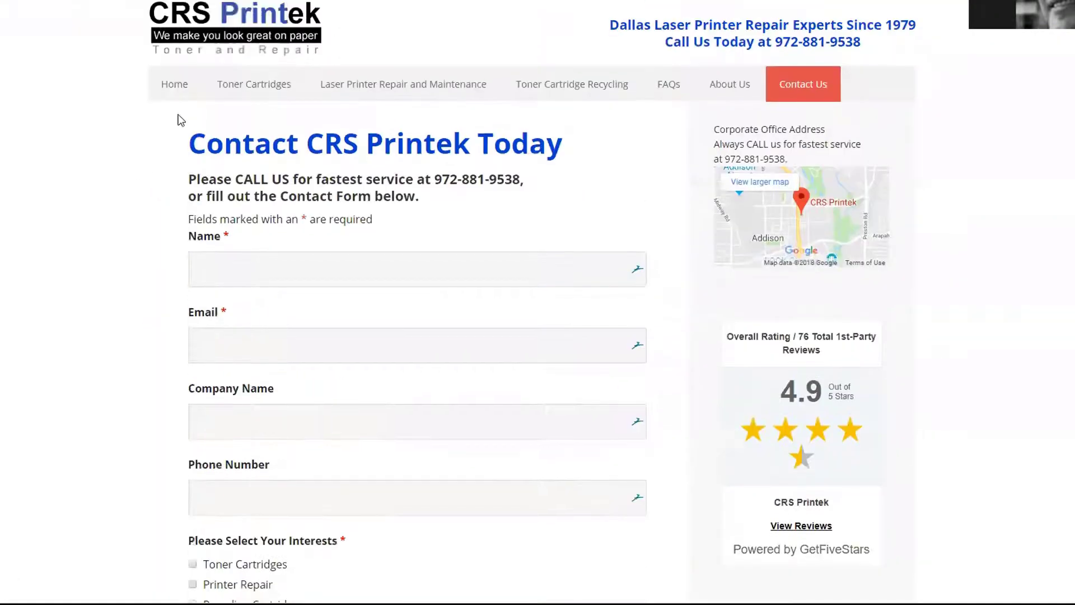
left_click(170, 83)
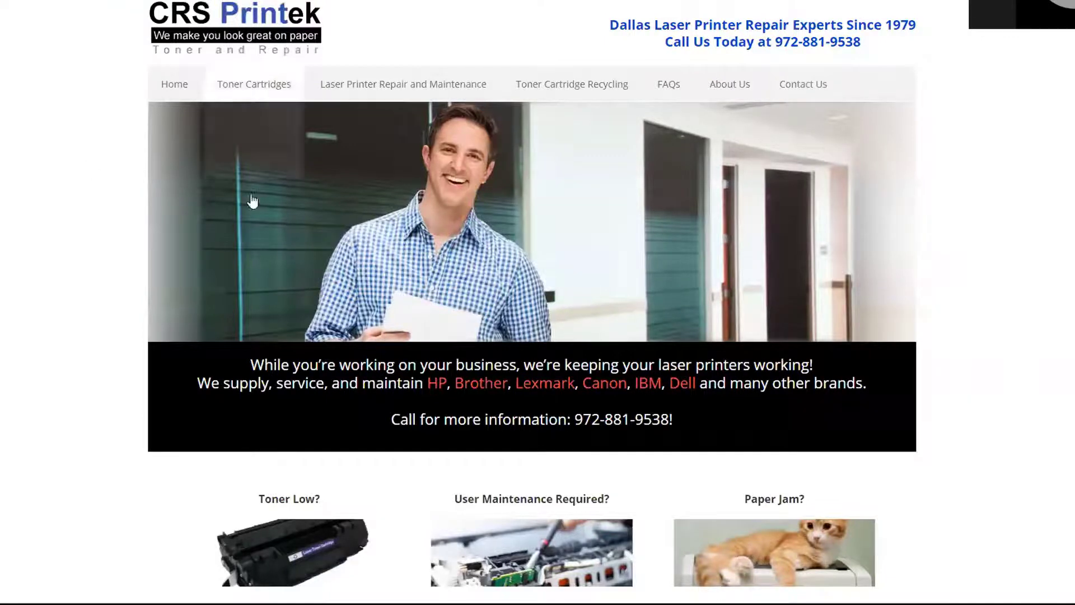
scroll(299, 271, "down", 4)
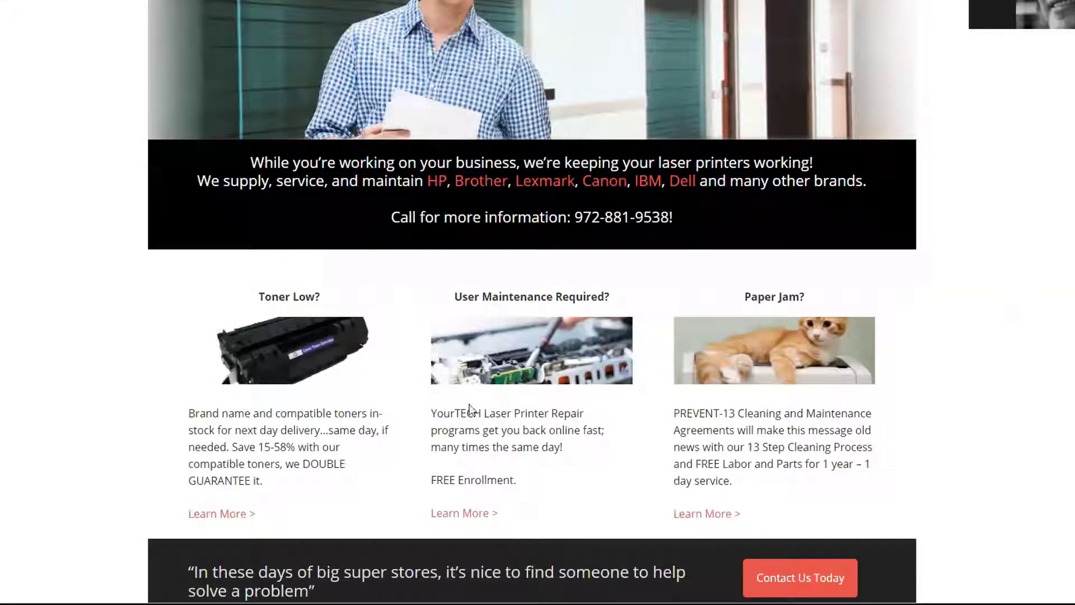
scroll(479, 336, "up", 4)
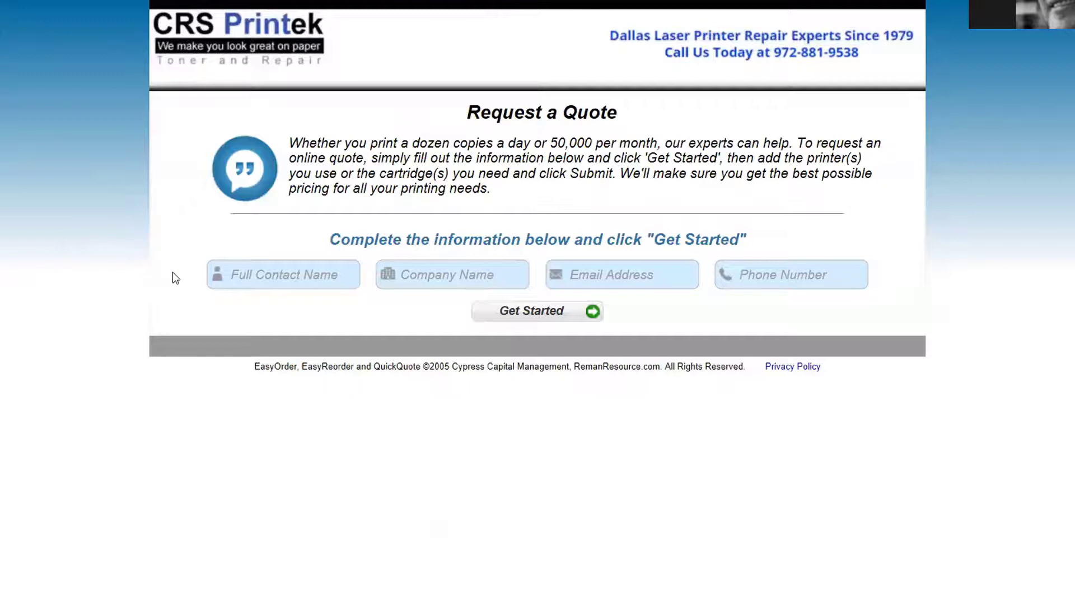
Fill in the contact's name, company 'Abc C.', e-mail and phone, and submit to start a quote
left_click(247, 273)
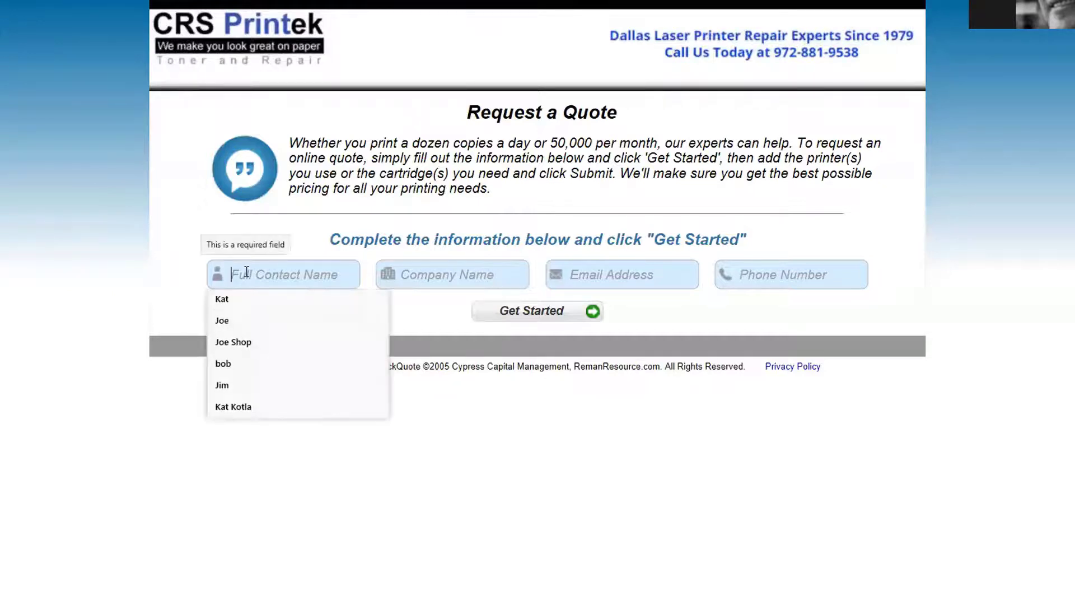
type("Kat")
key("Tab")
type("Kat")
key("BackSpace")
key("BackSpace")
key("BackSpace")
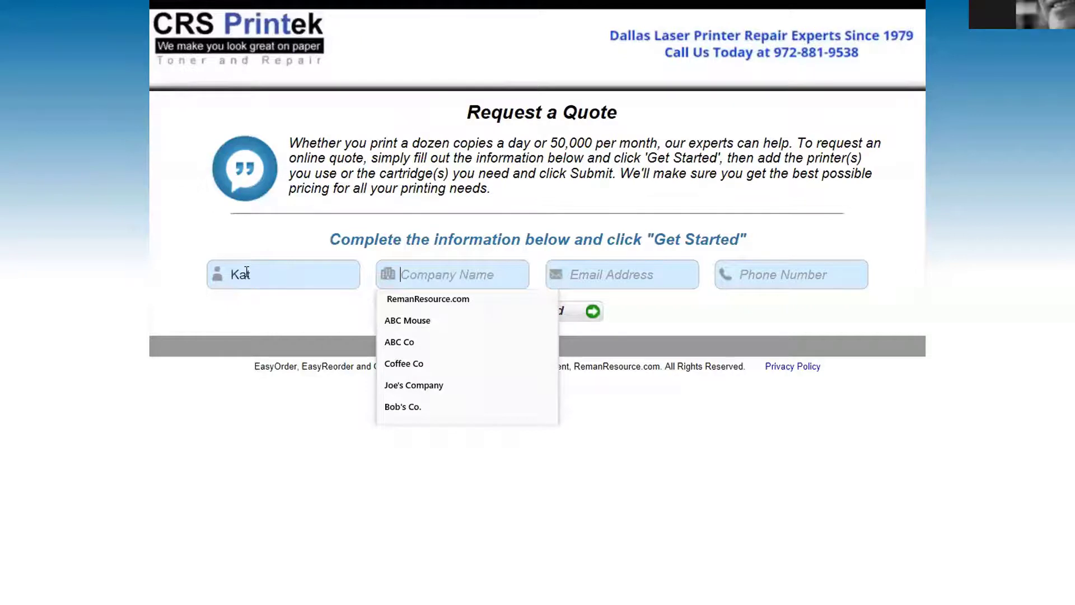
type("Abc ")
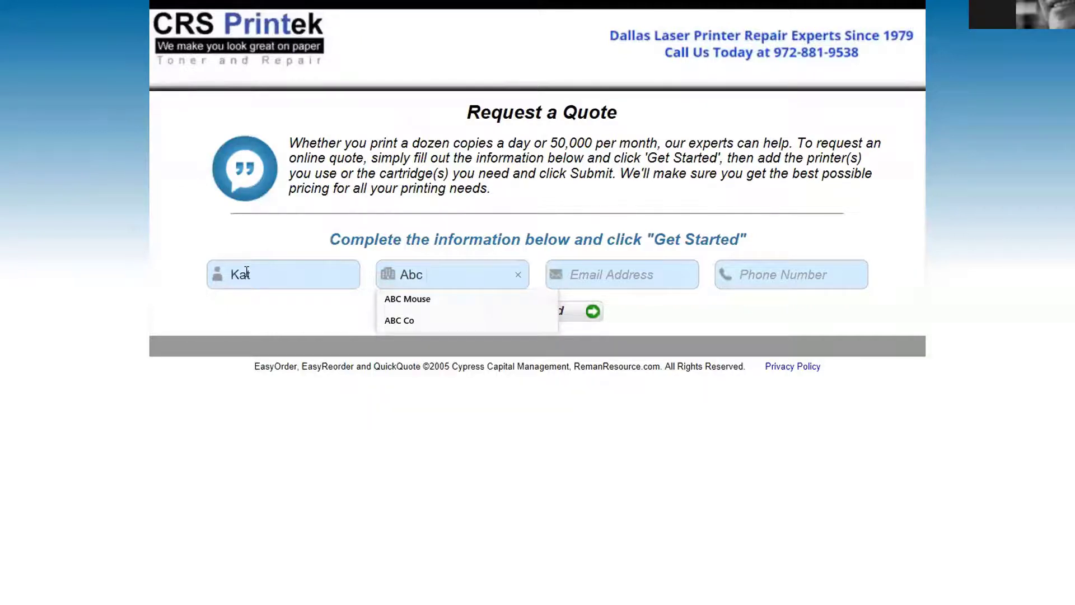
type("C.")
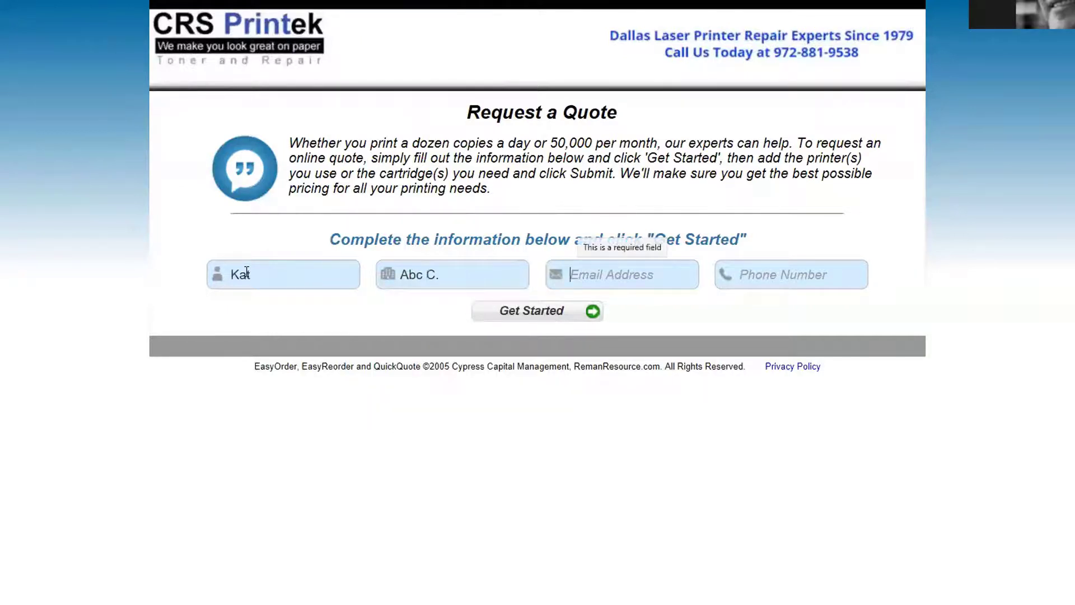
type("fr")
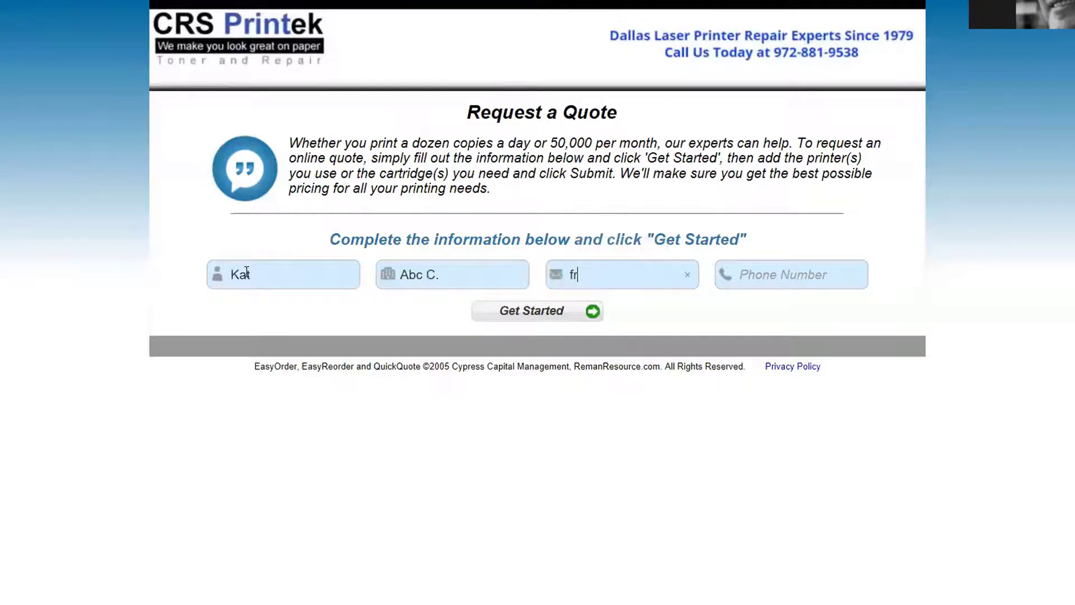
type("ank@lkjlk.com")
key("Tab")
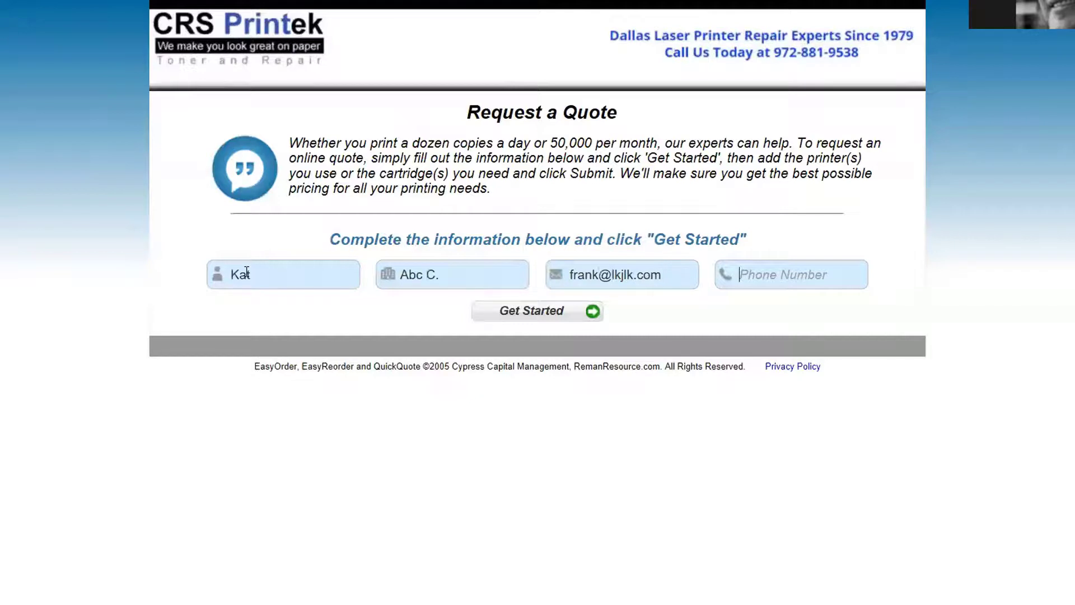
type("9")
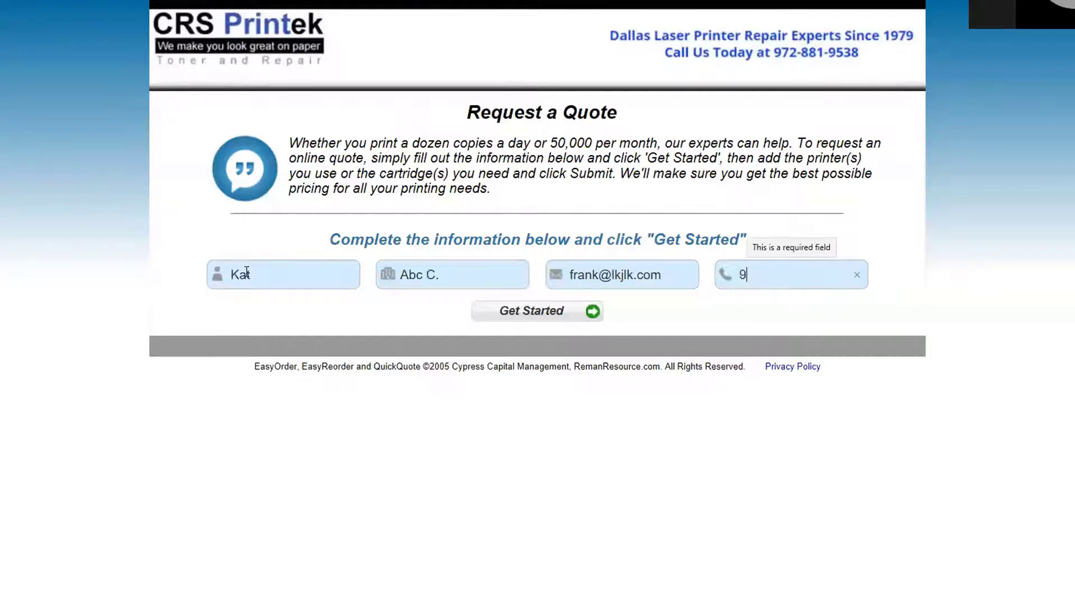
type("999999999")
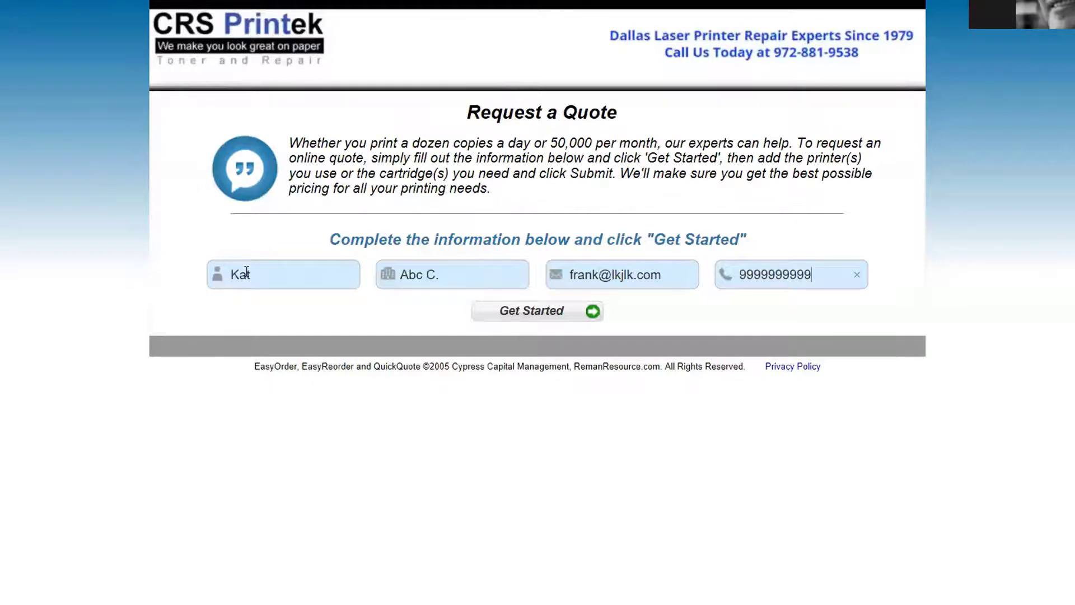
left_click(526, 317)
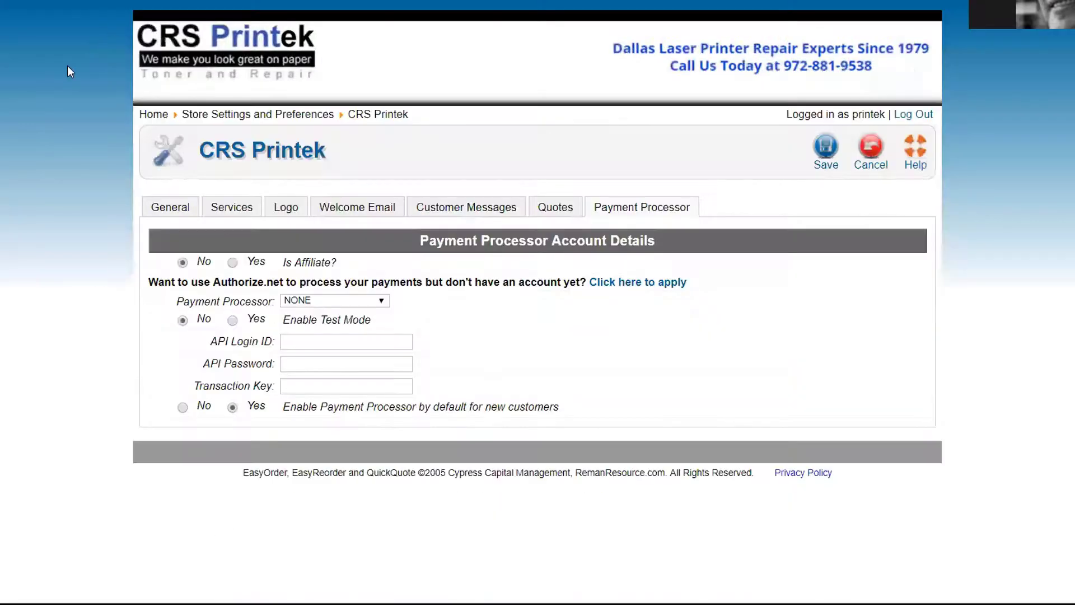
Cancel the payment processor settings and open Manage Quotes from the home dashboard
left_click(863, 150)
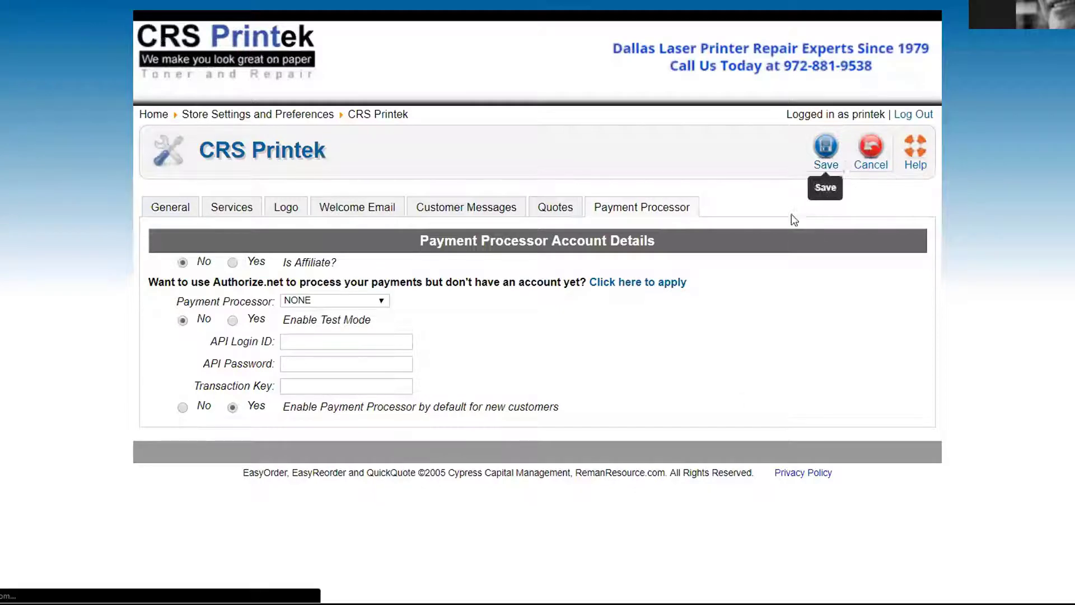
left_click(154, 114)
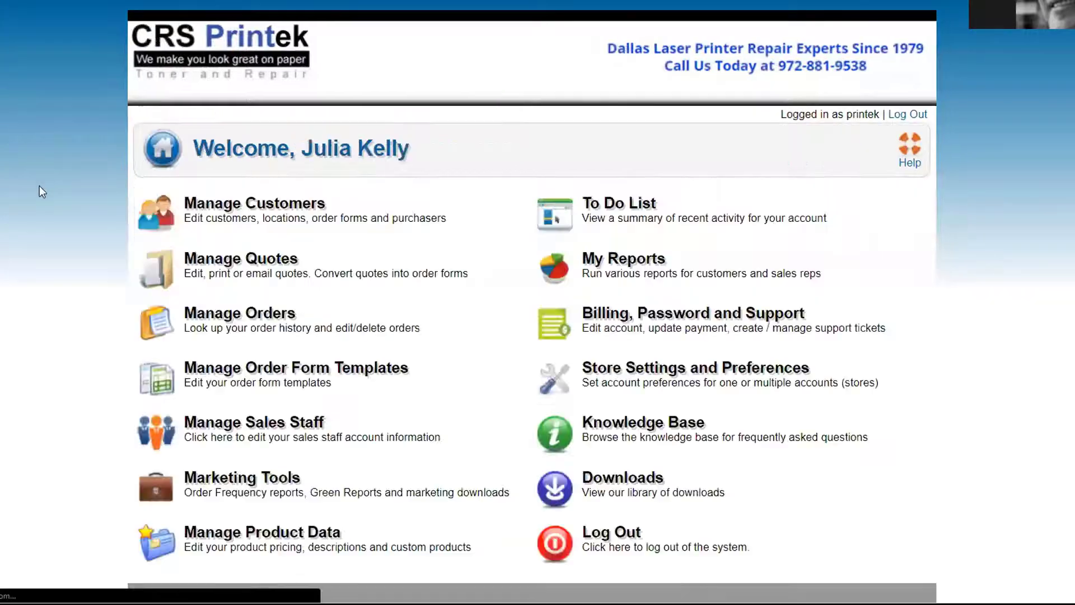
left_click(241, 258)
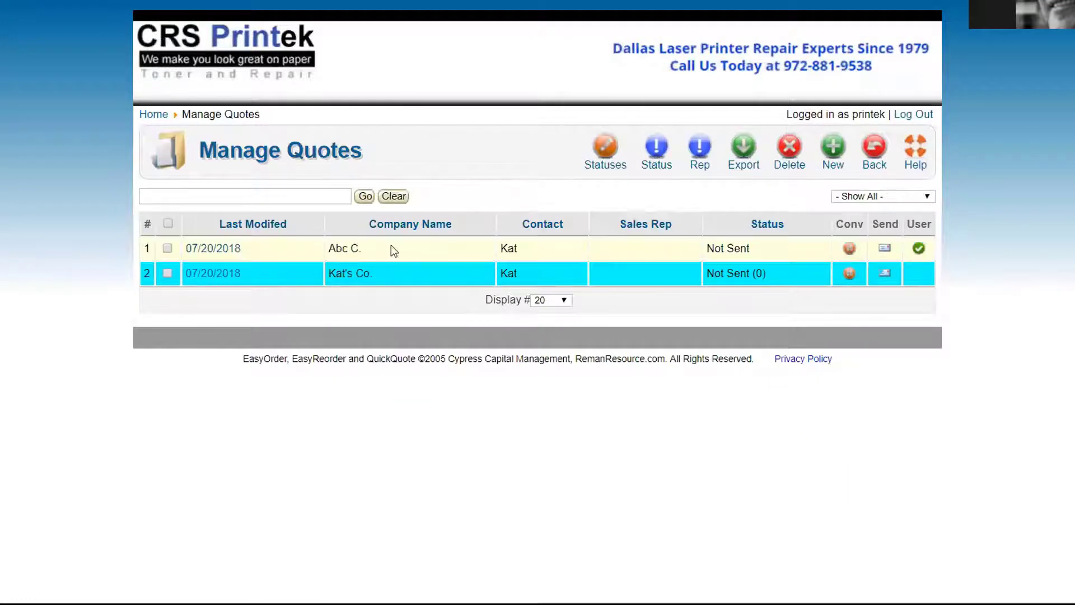
left_click(168, 224)
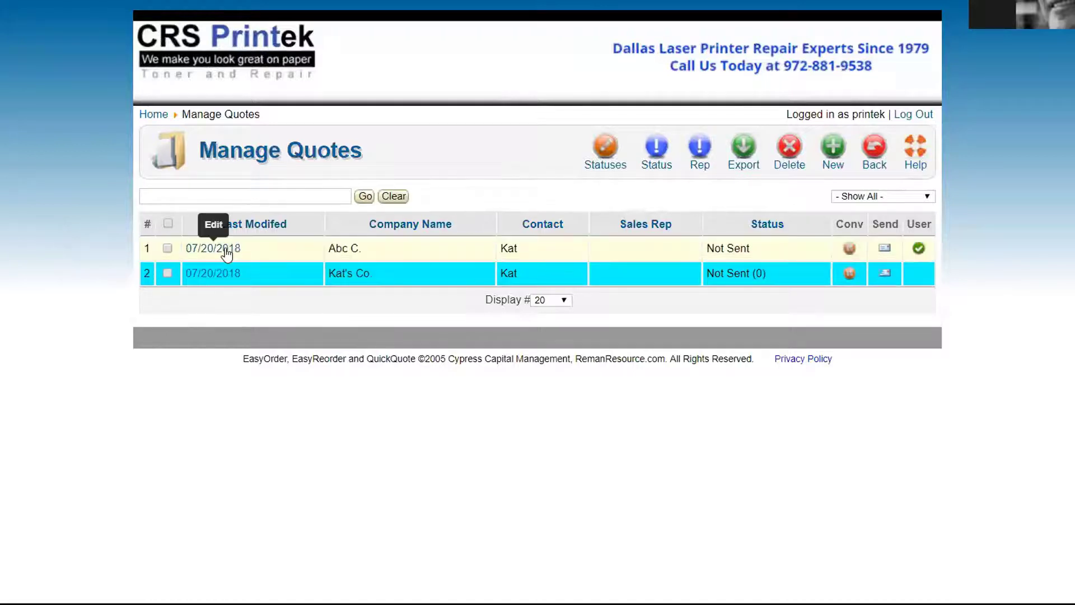
mouse_move(918, 250)
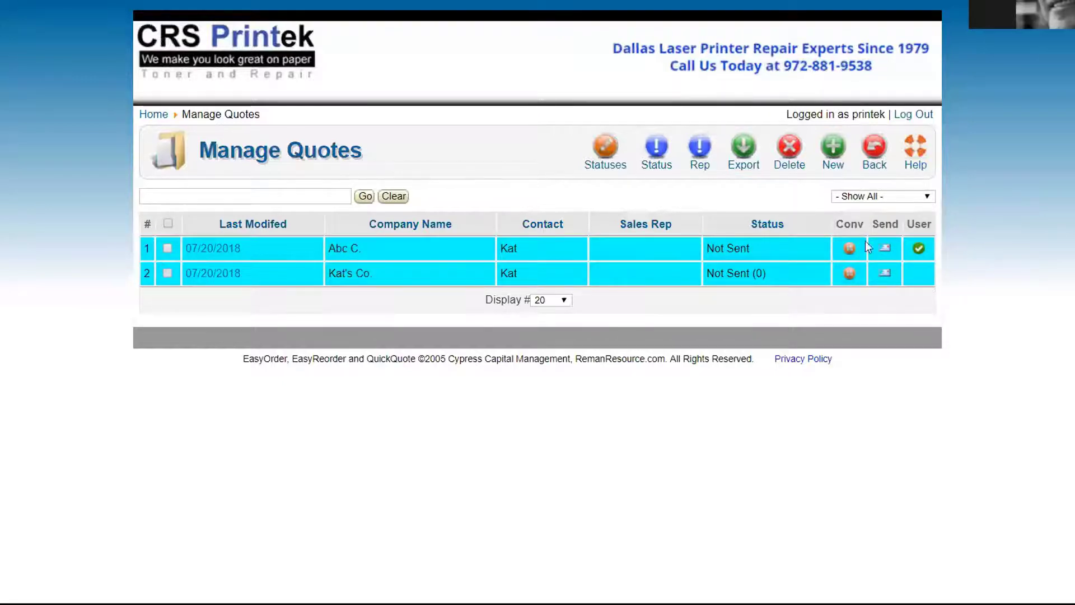
Open the Abc C. quote for editing and look over its company and email fields
left_click(167, 248)
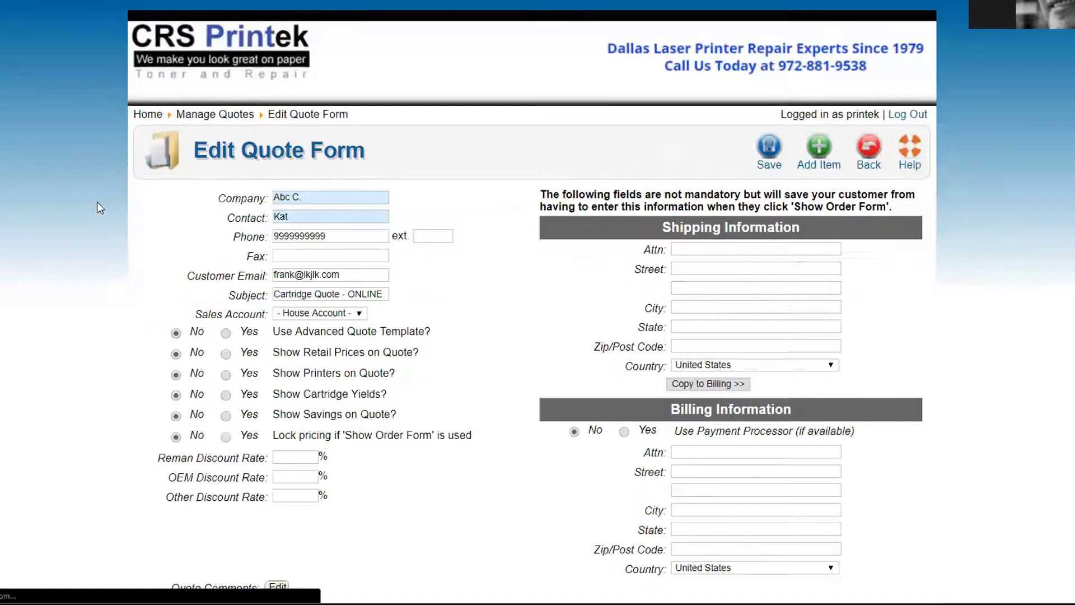
scroll(457, 563, "down", 2)
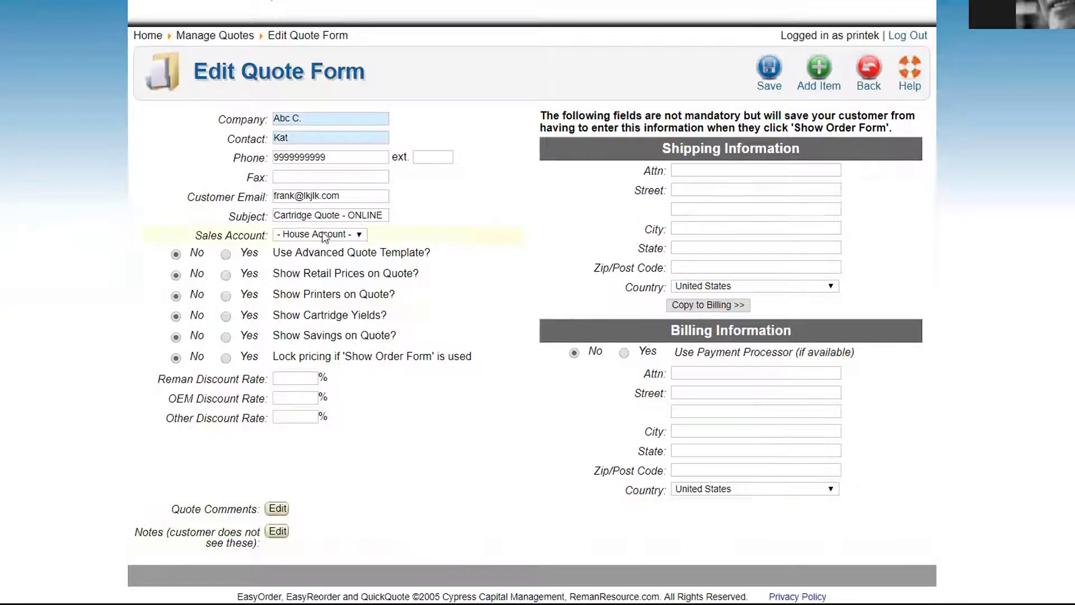
left_click(306, 116)
key("Tab")
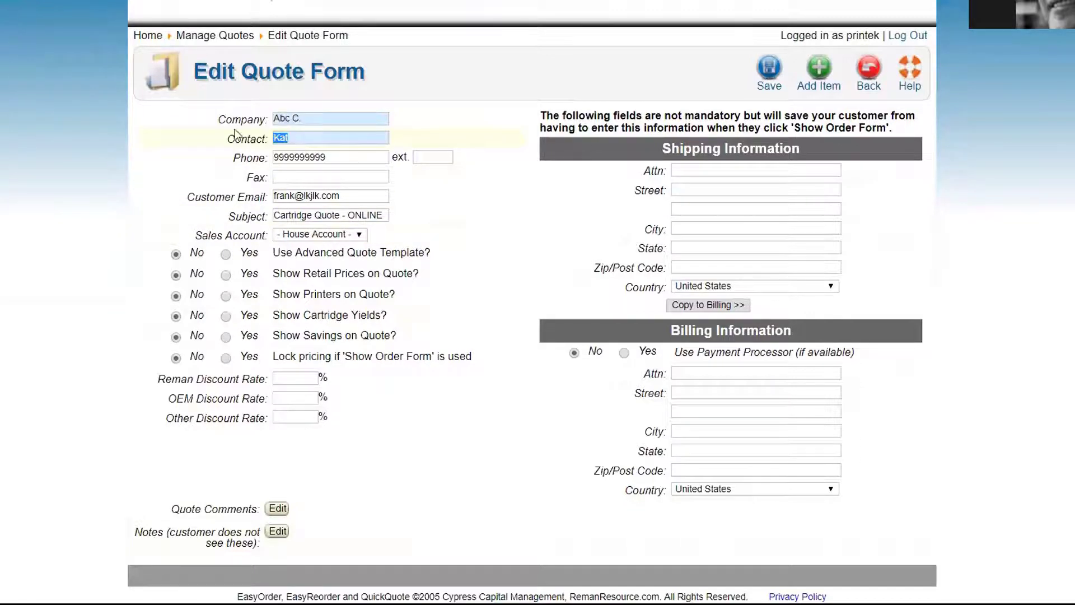
key("Tab")
left_click_drag(336, 196, 204, 199)
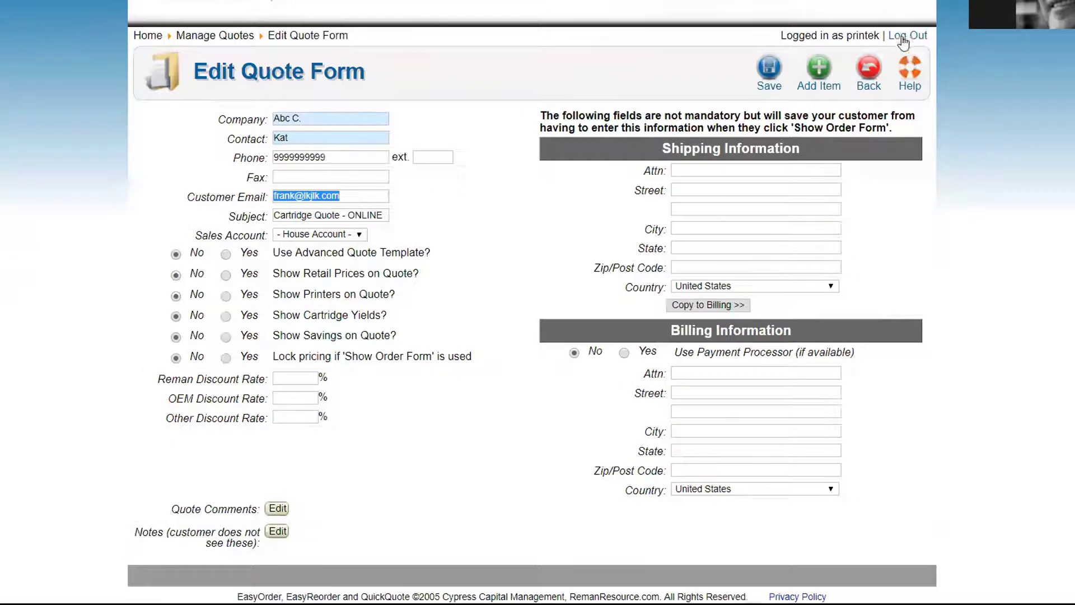
Log out, then log back in as the dealer subscriber from Manage Subscribers
left_click(903, 42)
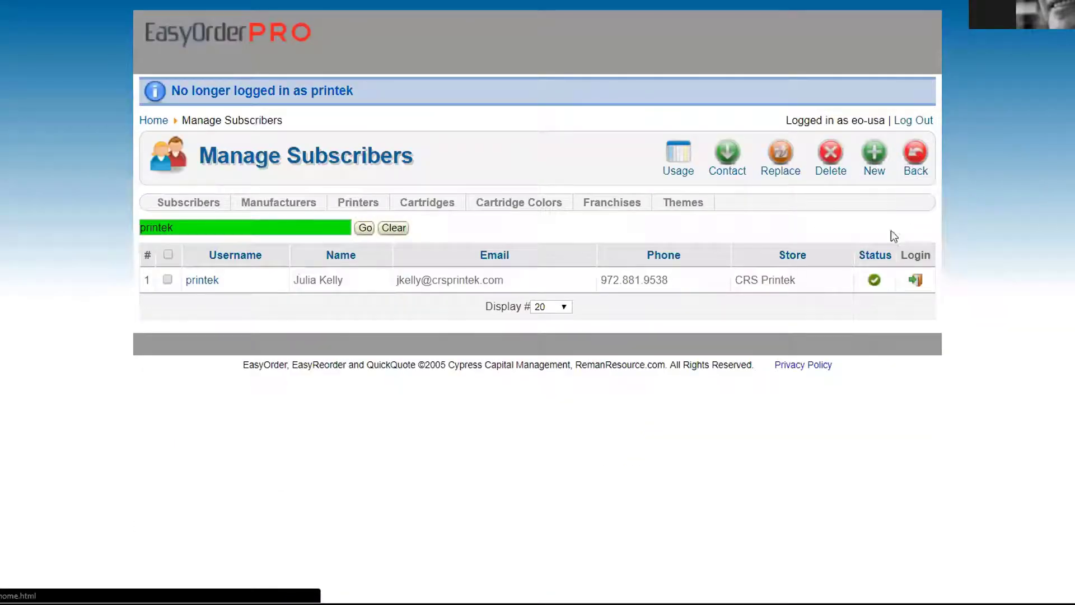
left_click(915, 280)
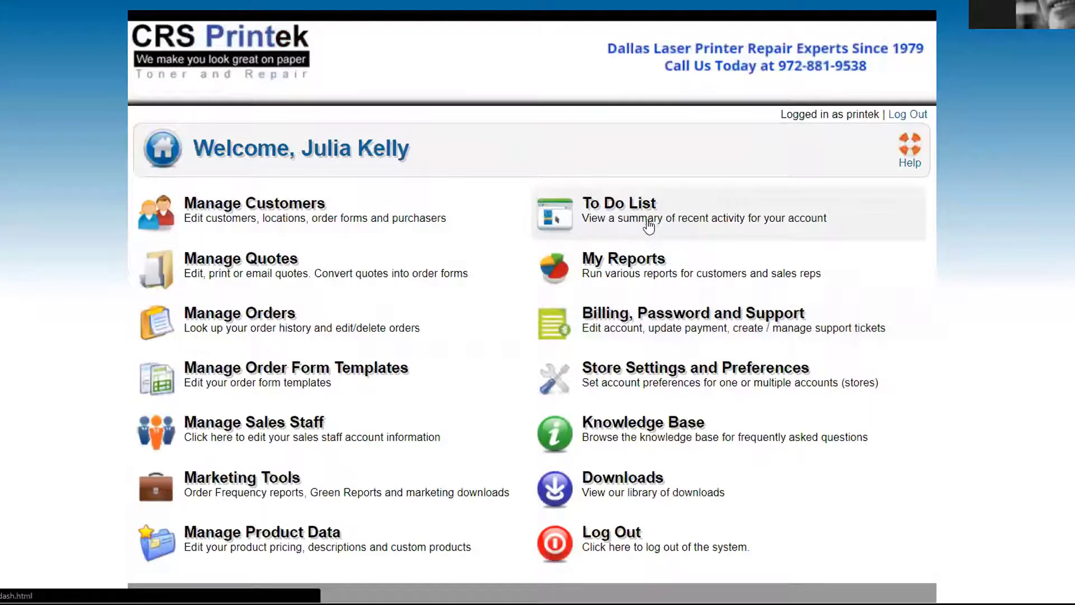
left_click(679, 215)
scroll(110, 215, "down", 2)
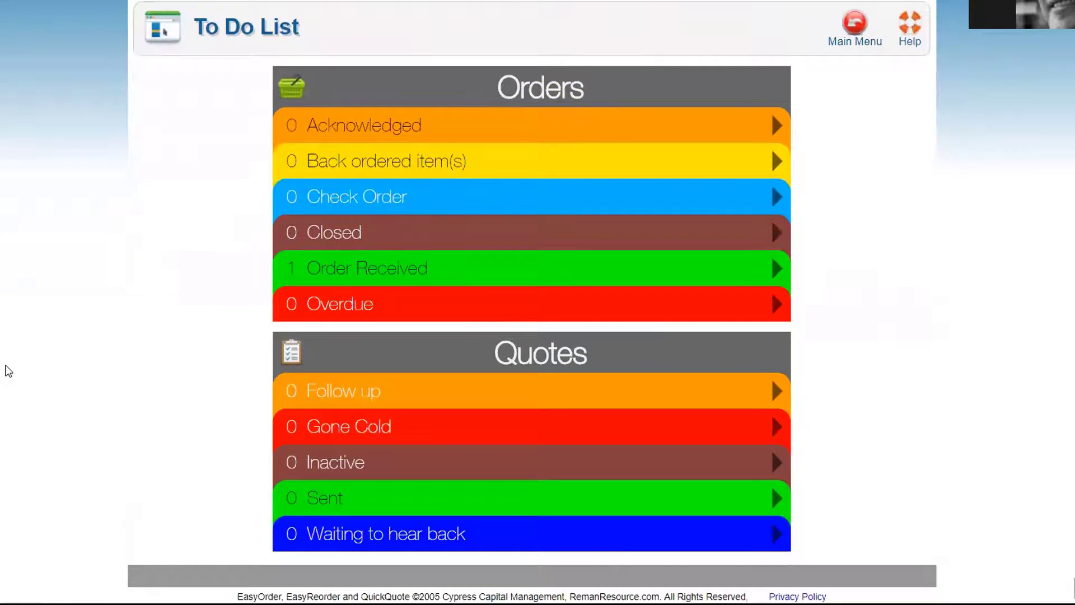
scroll(39, 369, "up", 2)
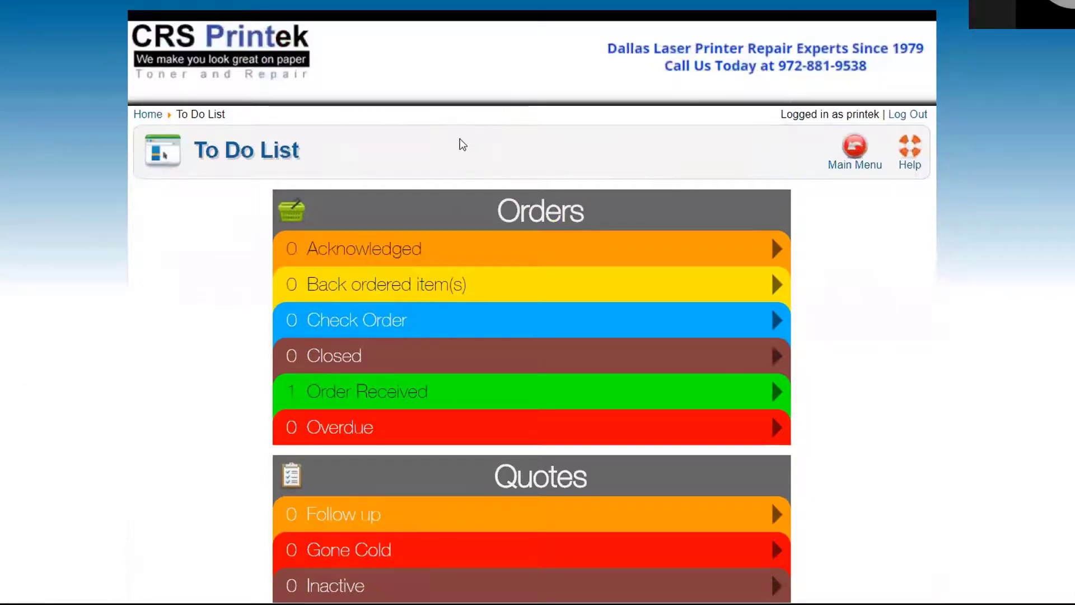
left_click(854, 148)
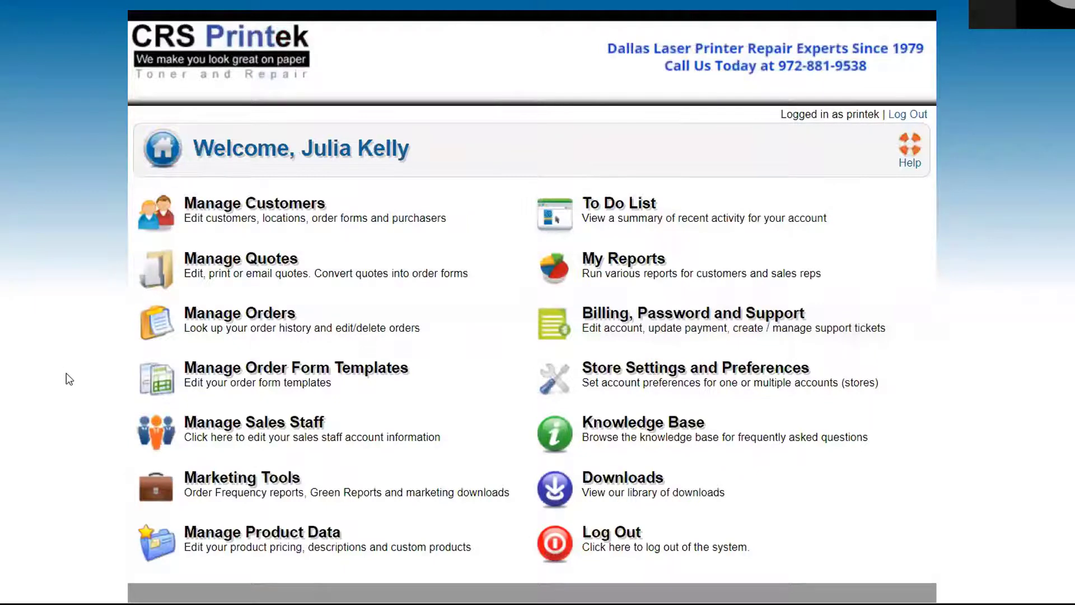
Open Manage Product Data, then its Set Pricing by Percentage page
left_click(236, 546)
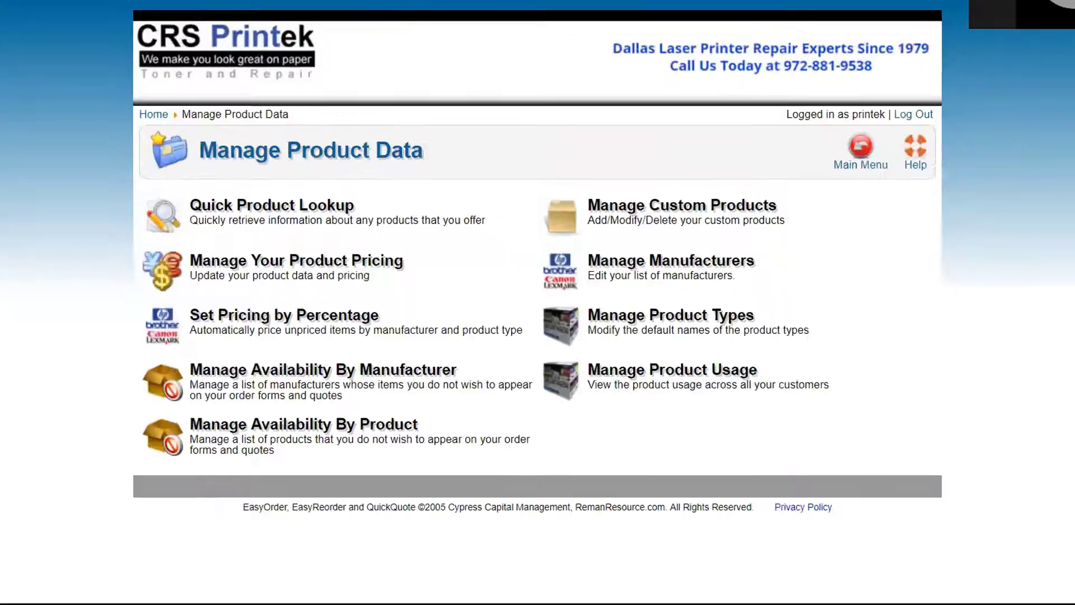
left_click(284, 331)
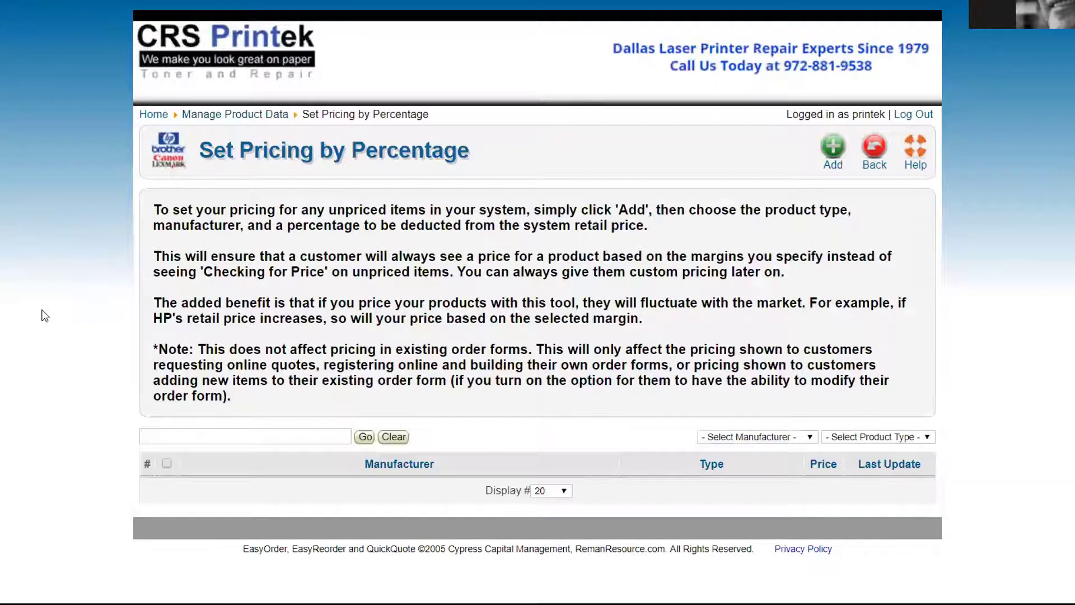
Add a pricing rule for * Any Manufacturer *, Reman Laser, with a 25% price difference
left_click(832, 152)
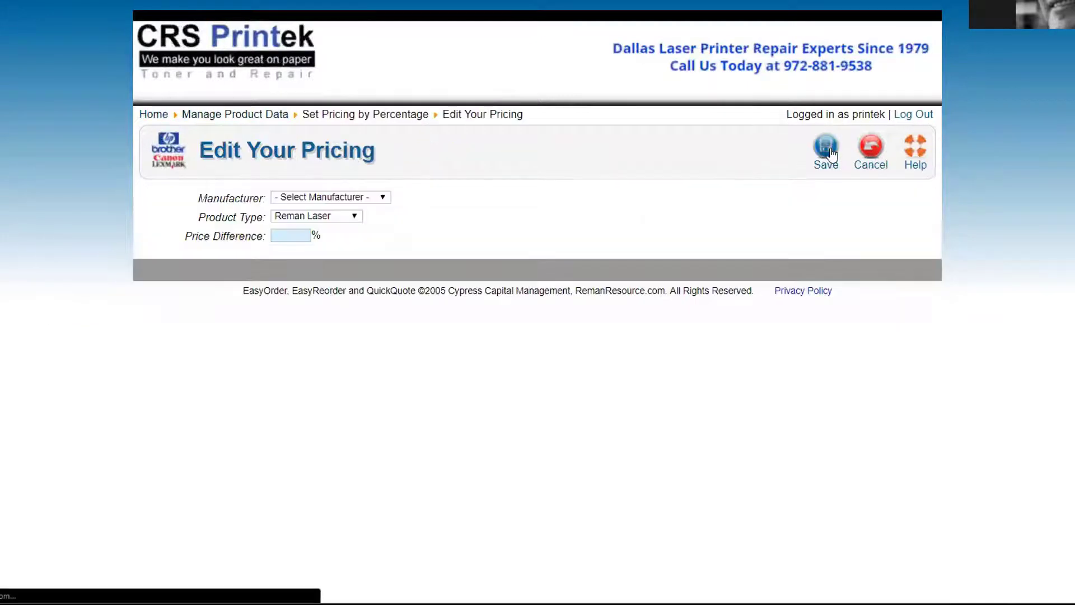
left_click(342, 199)
left_click(331, 220)
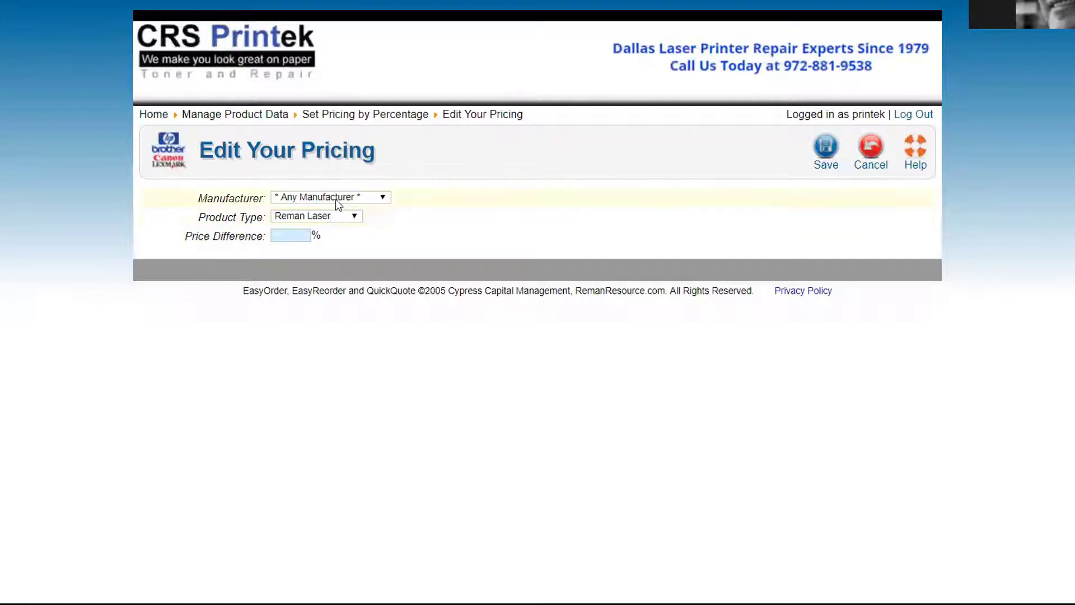
left_click(330, 216)
left_click(330, 215)
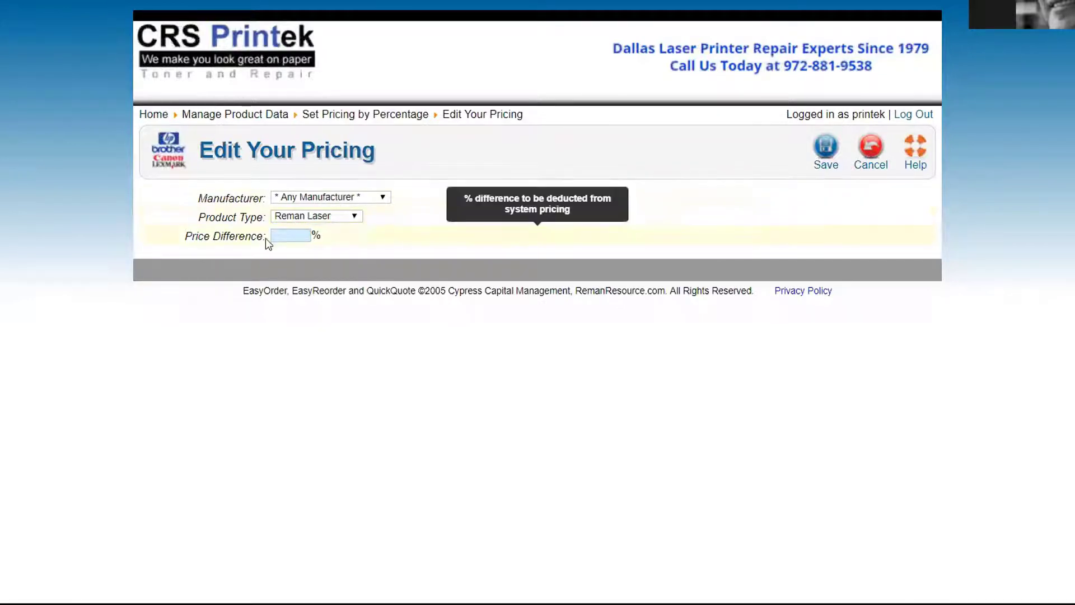
left_click(280, 233)
type("25")
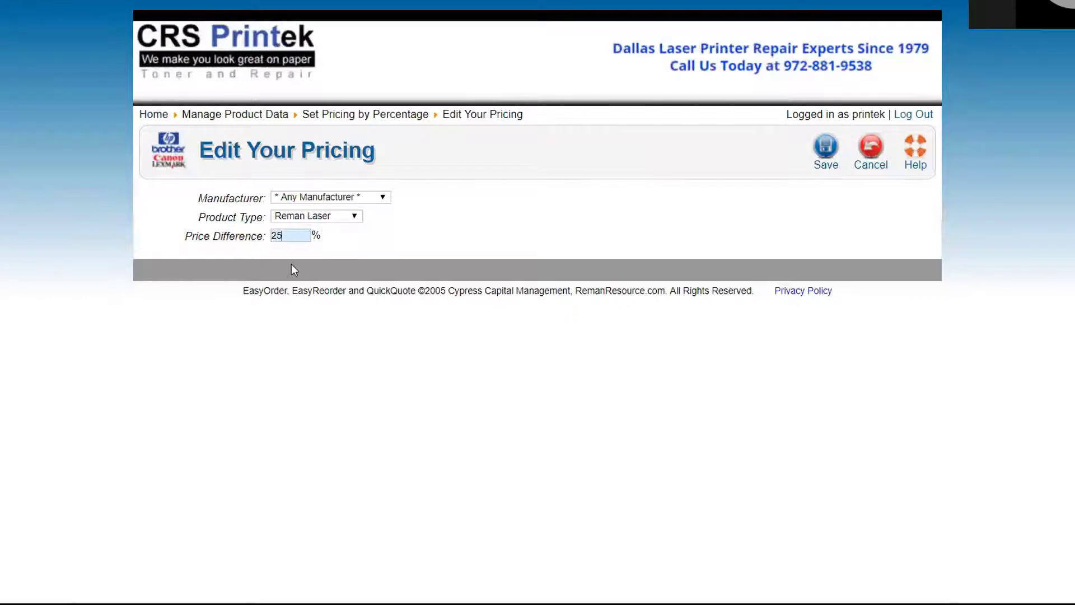
double_click(277, 235)
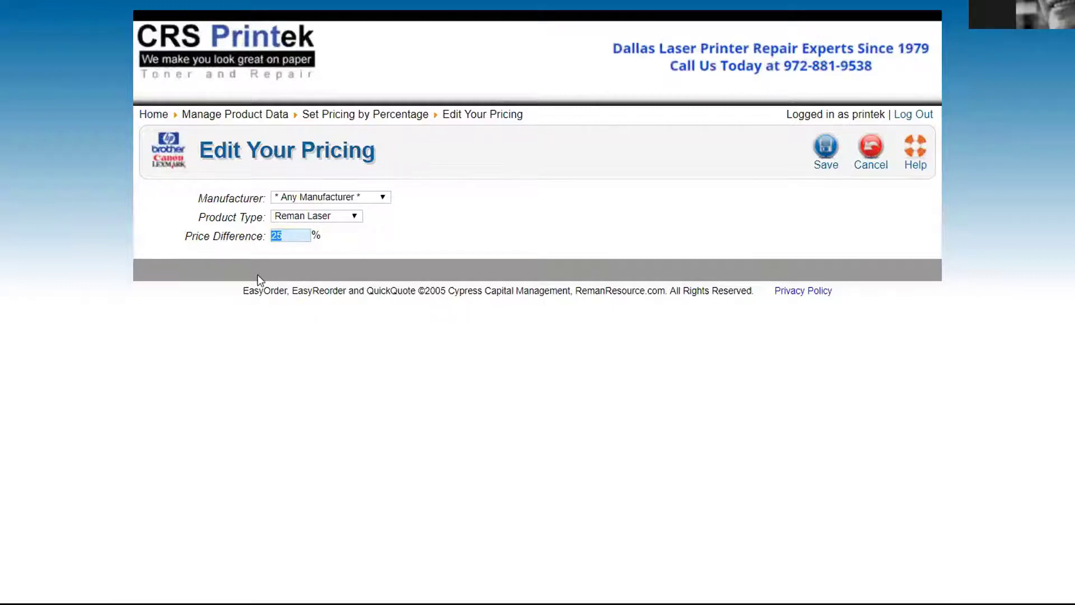
left_click(286, 234)
Change the rule's price difference from 25 to 30 percent
key("BackSpace")
key("BackSpace")
type("30")
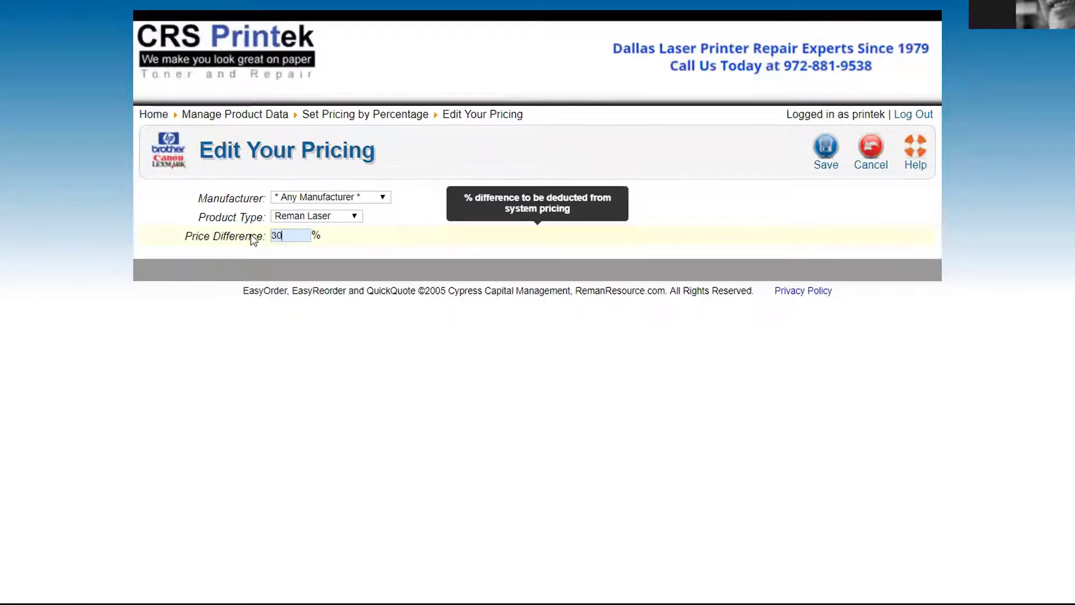
key("BackSpace")
key("BackSpace")
type("25")
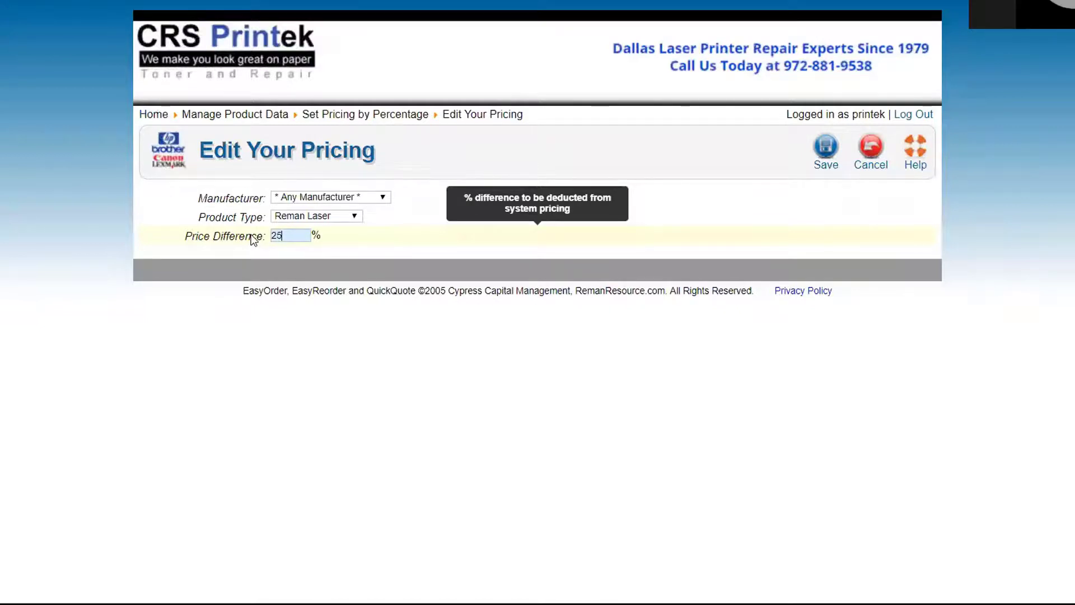
key("BackSpace")
key("BackSpace")
type("30")
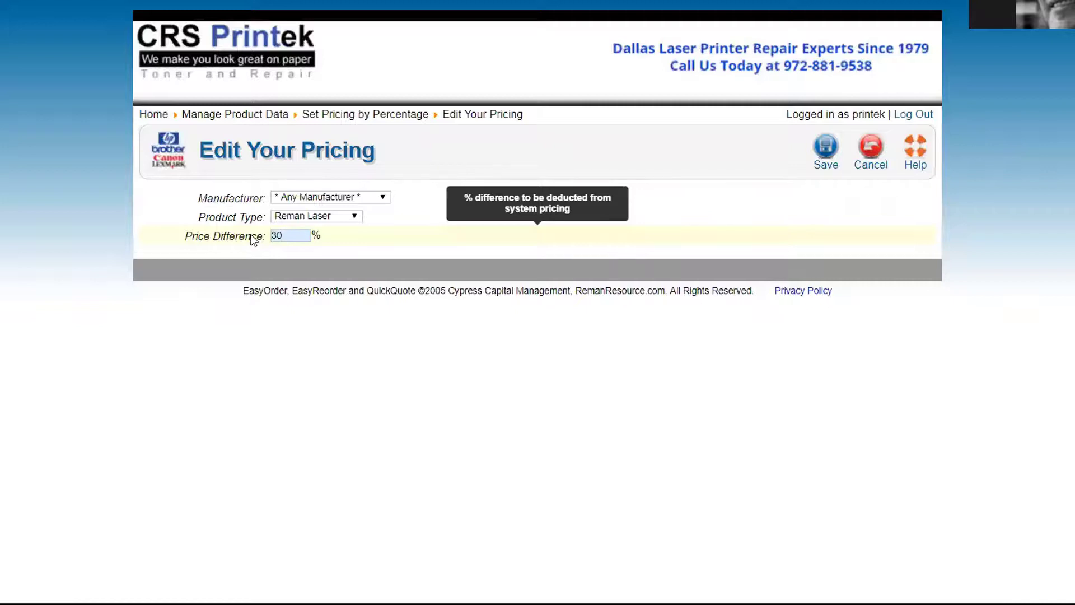
Switch the rule's manufacturer to HP after briefly picking Brother, then cancel the unsaved rule
left_click(348, 198)
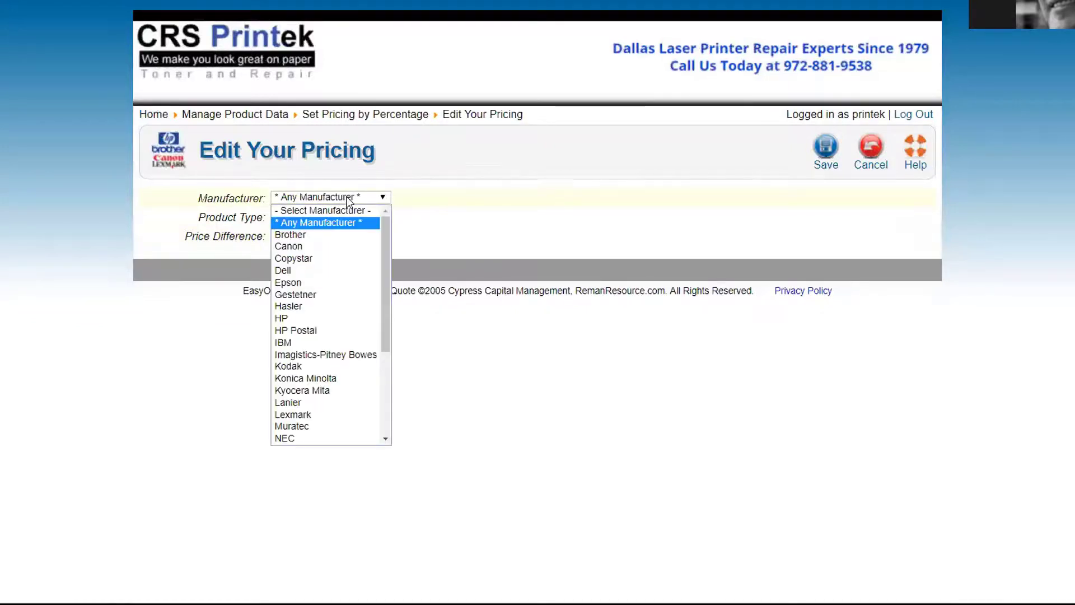
left_click(327, 234)
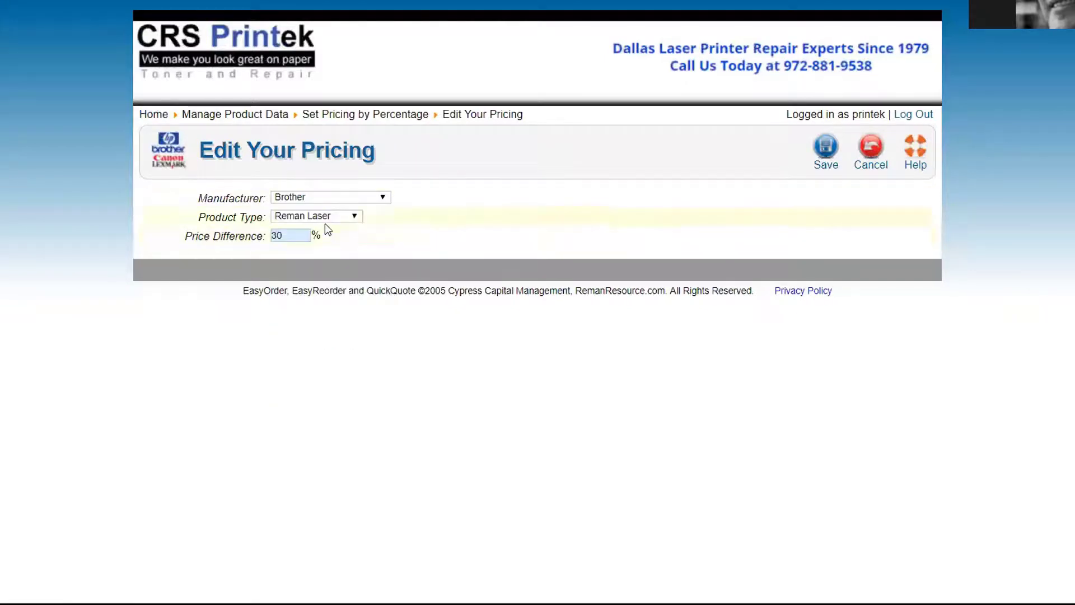
left_click(322, 197)
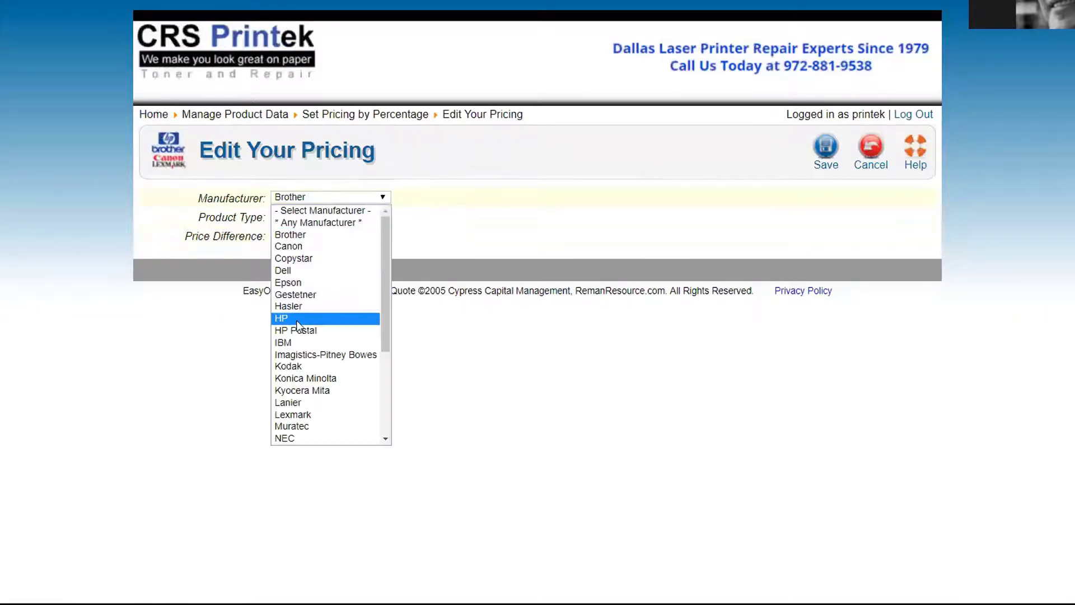
left_click(299, 320)
left_click(310, 198)
left_click(542, 265)
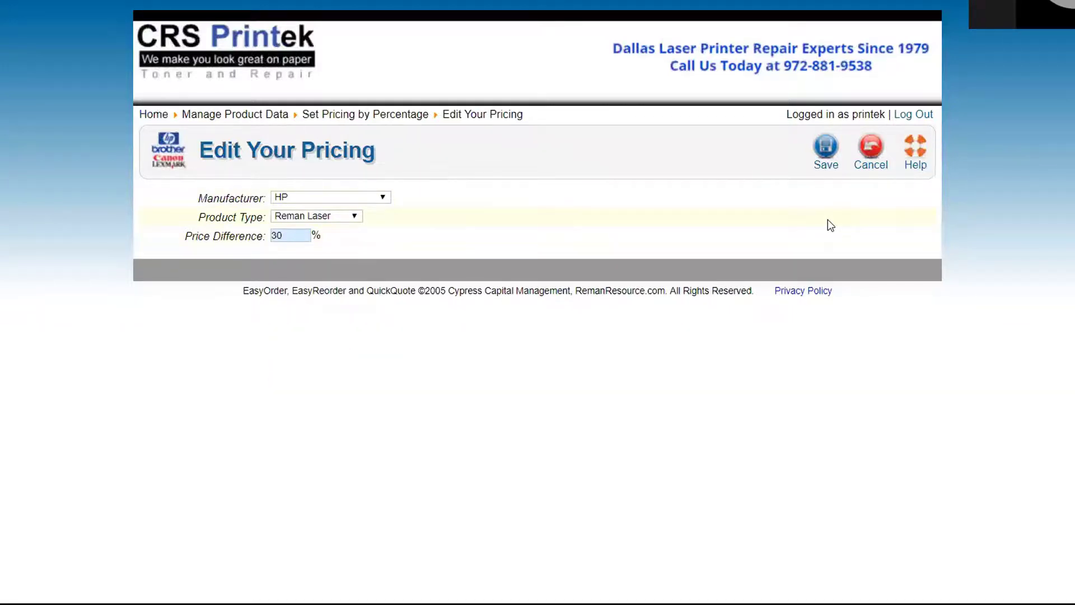
left_click(869, 150)
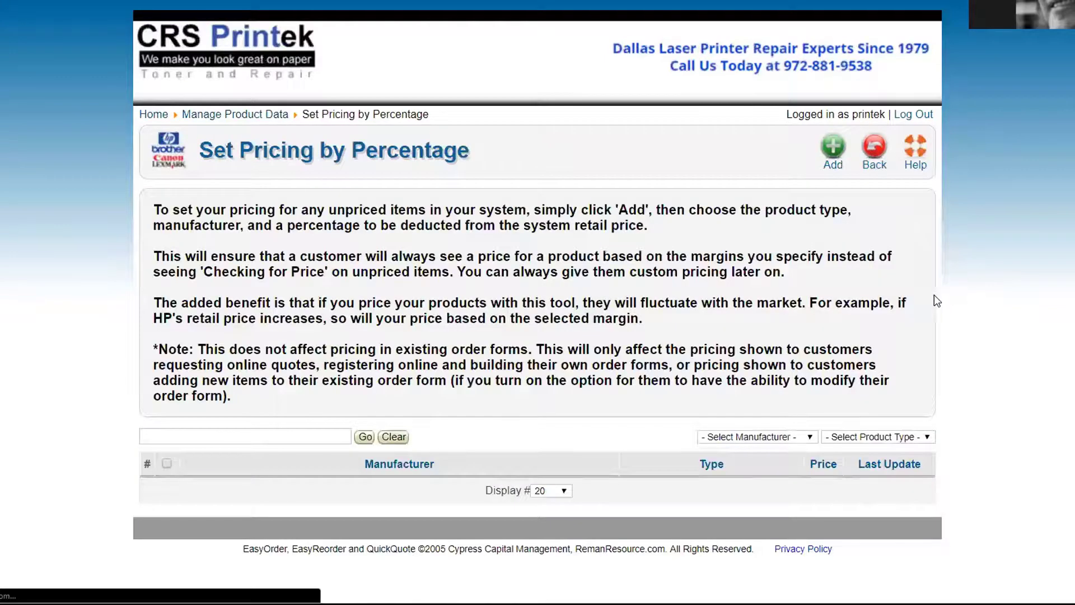
Return to the main menu and open Manage Product Data > Manage Your Product Pricing
left_click(874, 147)
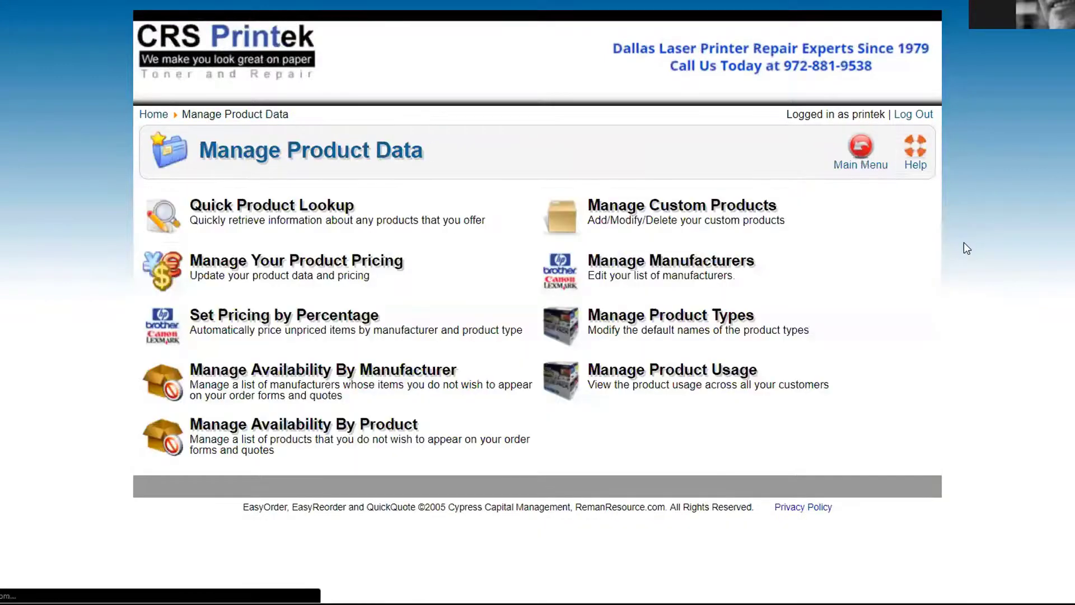
left_click(861, 147)
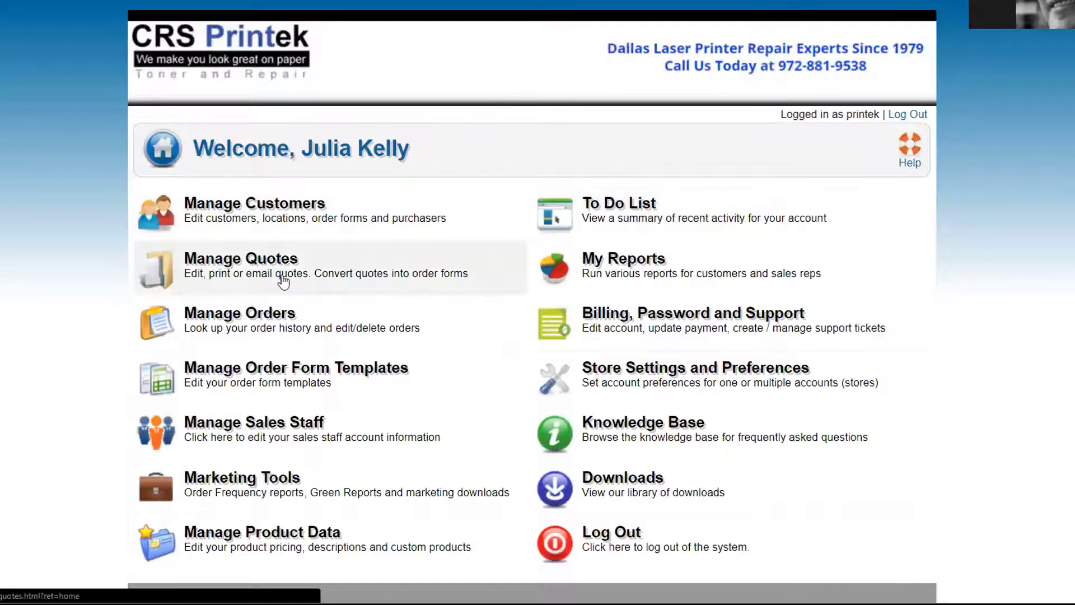
scroll(96, 439, "down", 1)
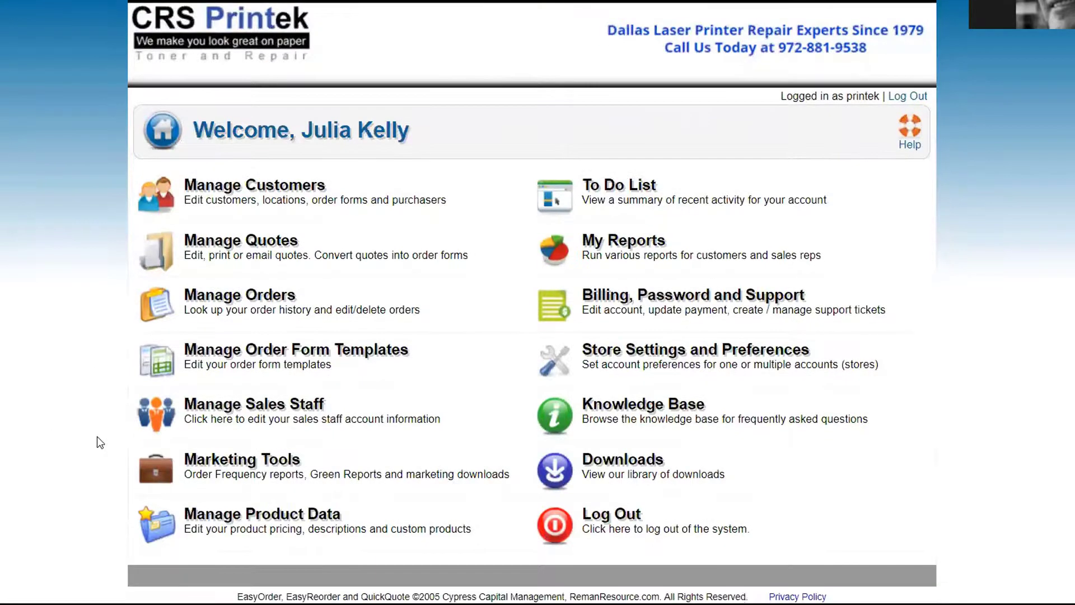
left_click(339, 527)
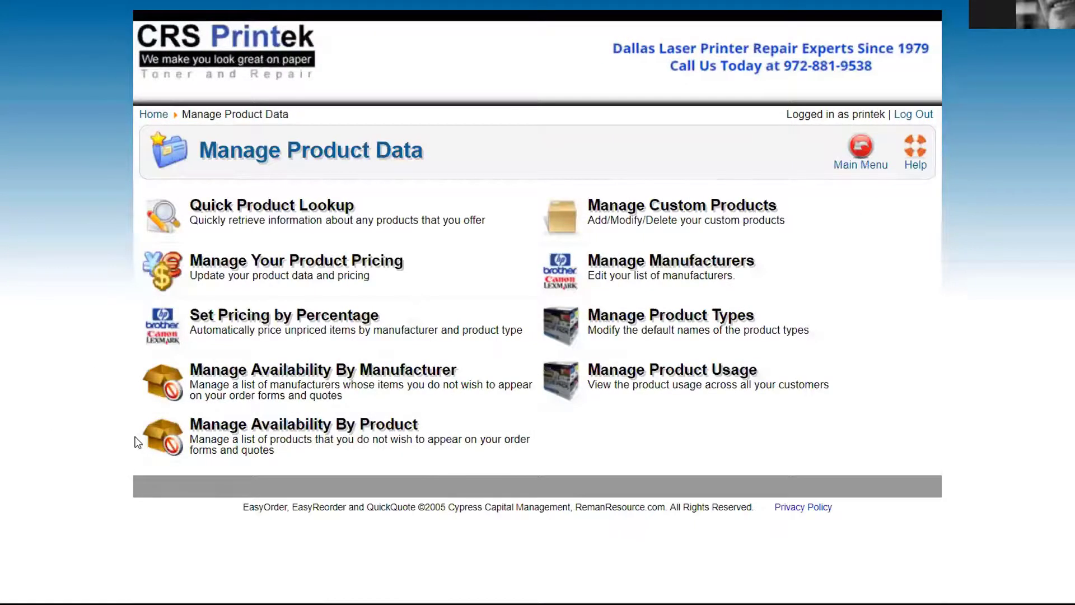
left_click(336, 275)
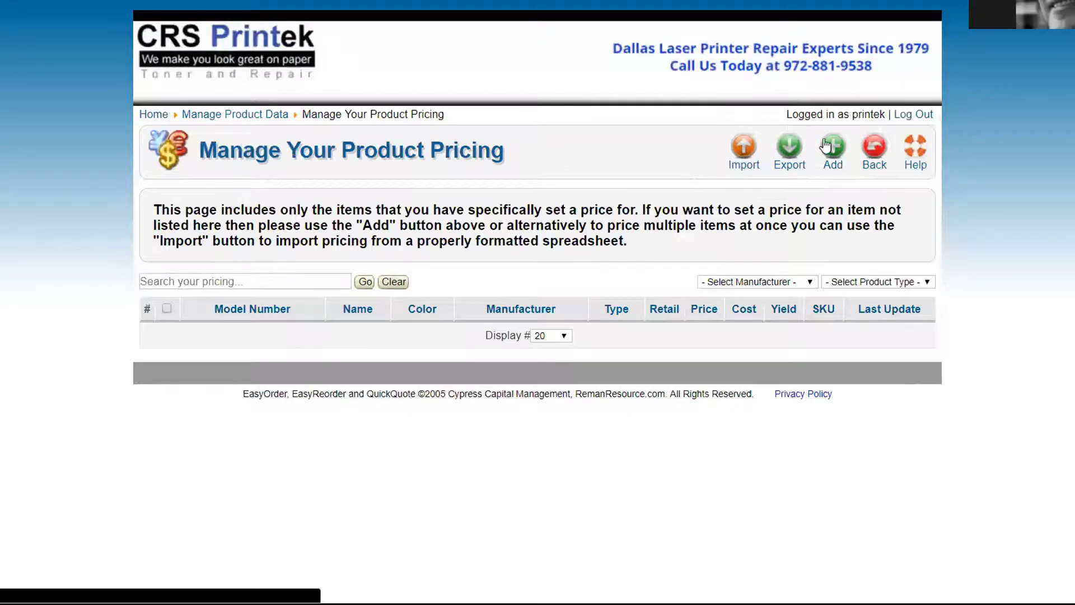
Return to the main menu, open a New Request form, and view its Department choices: General Support, Request to add product
left_click(879, 147)
left_click(882, 166)
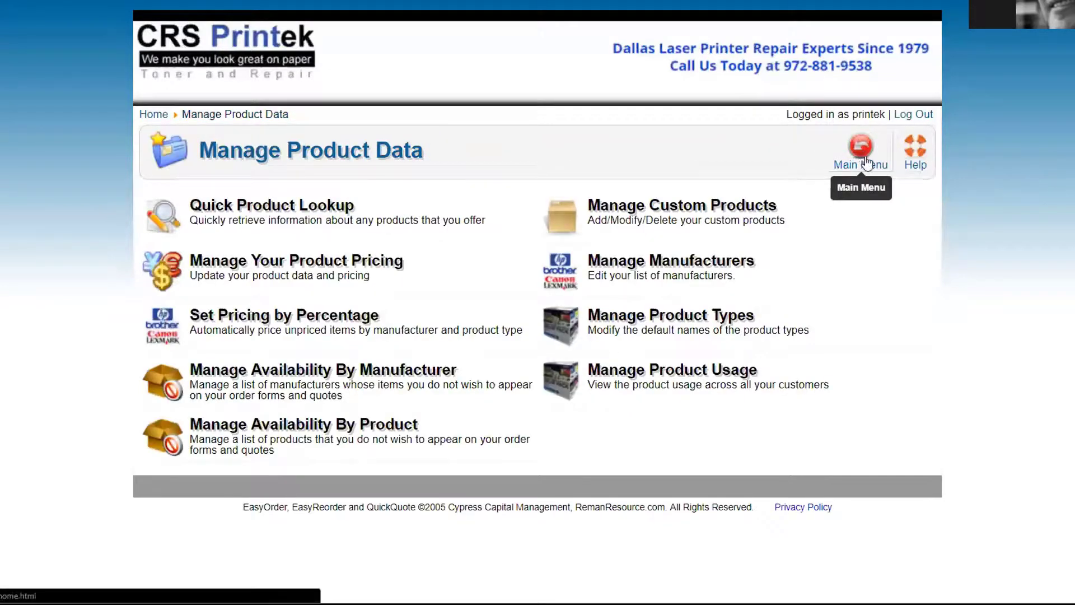
left_click(910, 159)
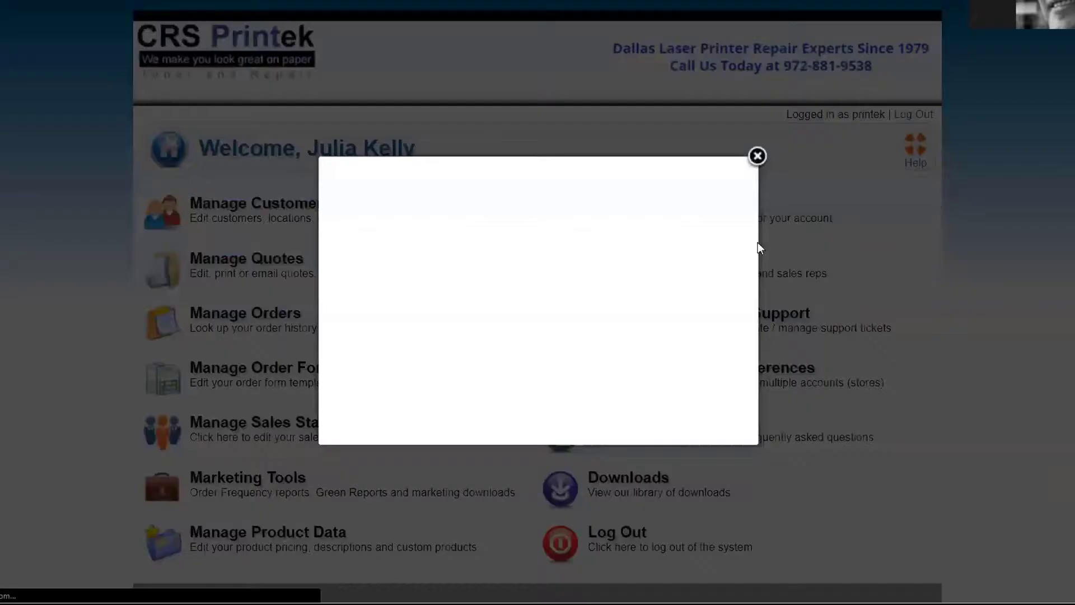
left_click(504, 239)
left_click(504, 240)
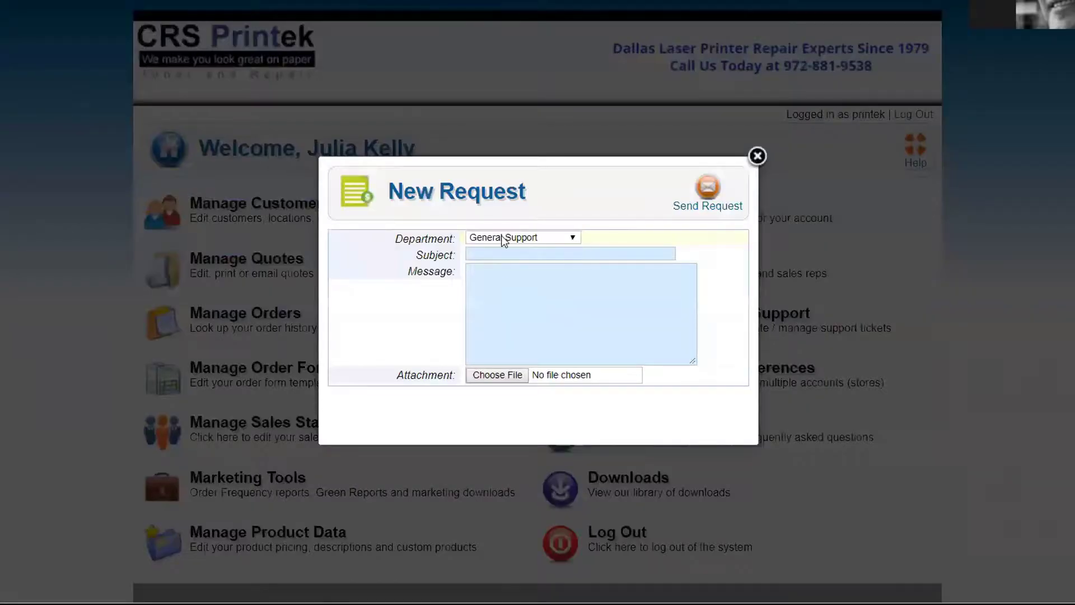
left_click(533, 239)
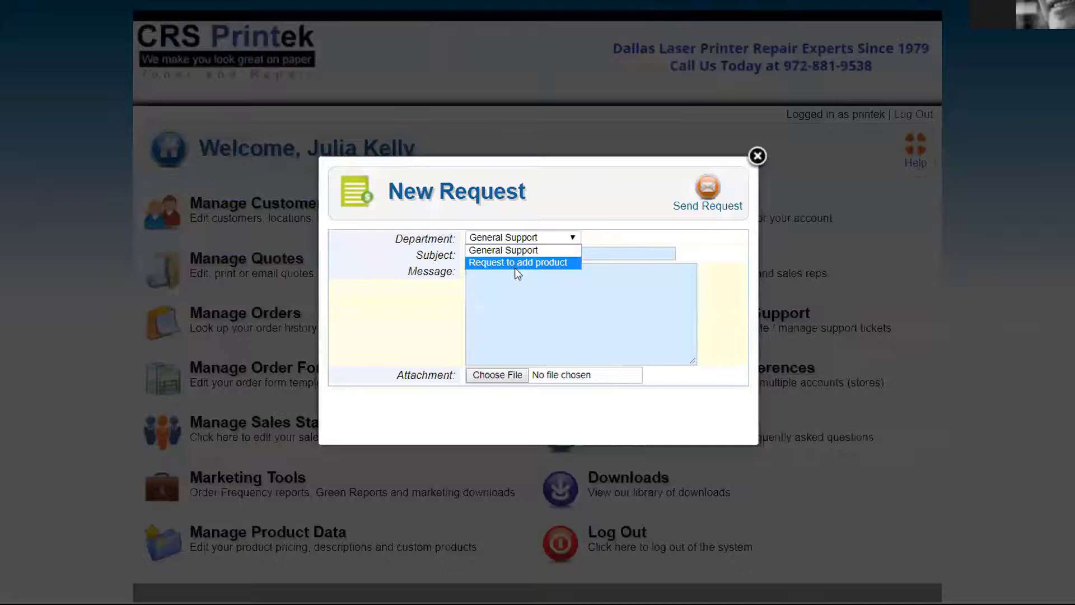
Close the New Request form without sending it, revealing the main menu
left_click(757, 156)
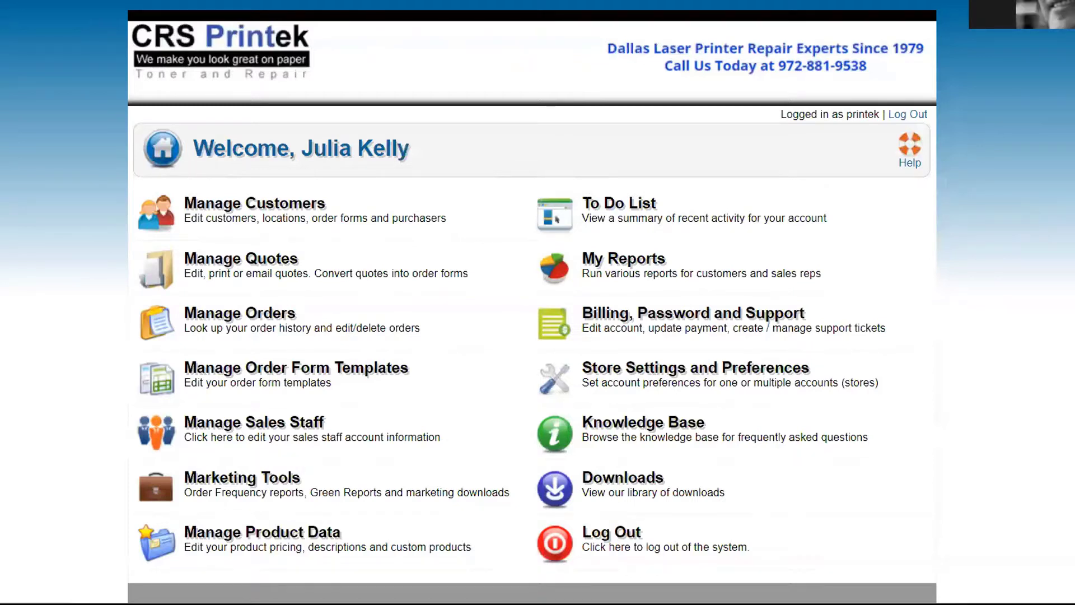
Go to the EasyOrder PRO admin site and show the Manage Subscribers list
key("ctrl+l")
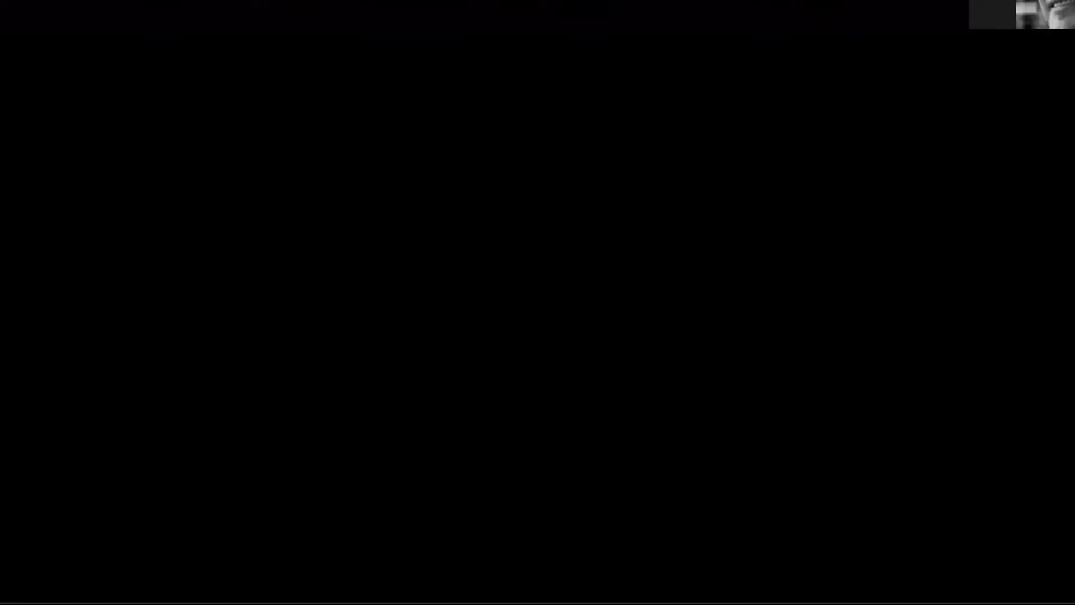
type("b")
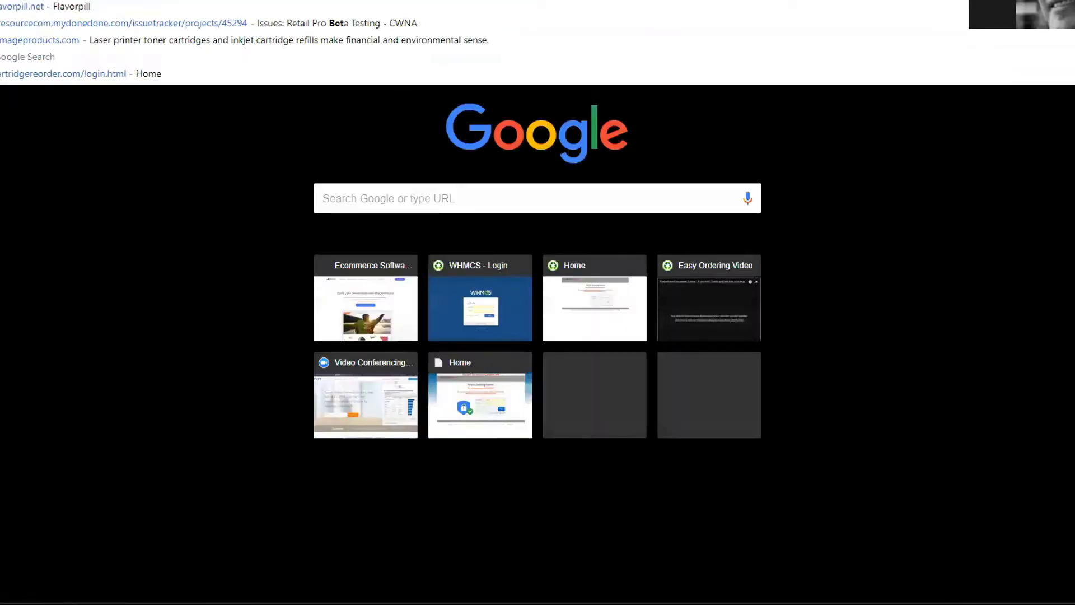
key("Escape")
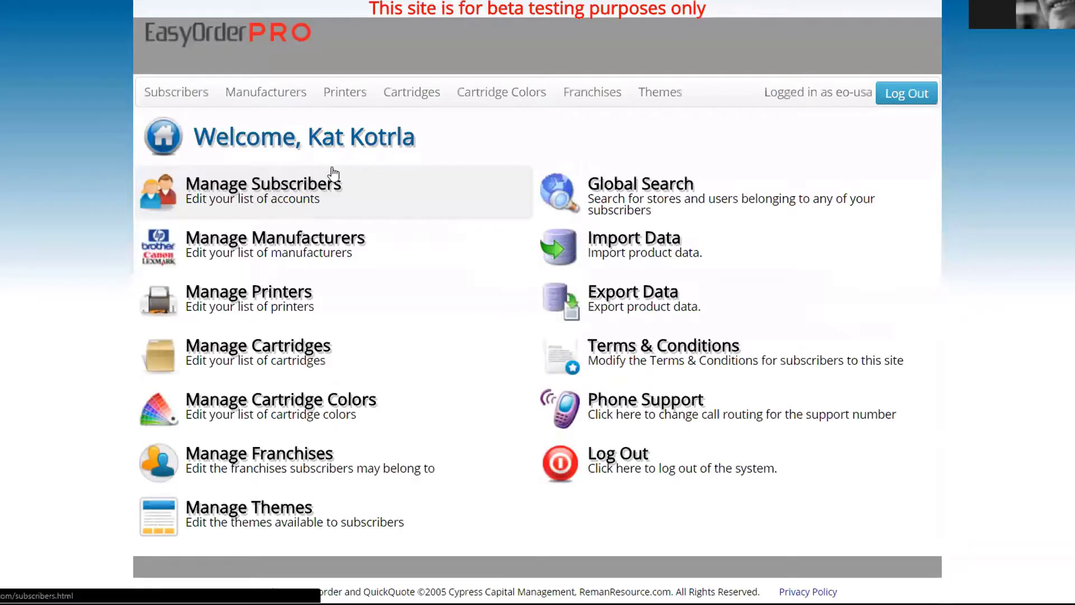
left_click(243, 200)
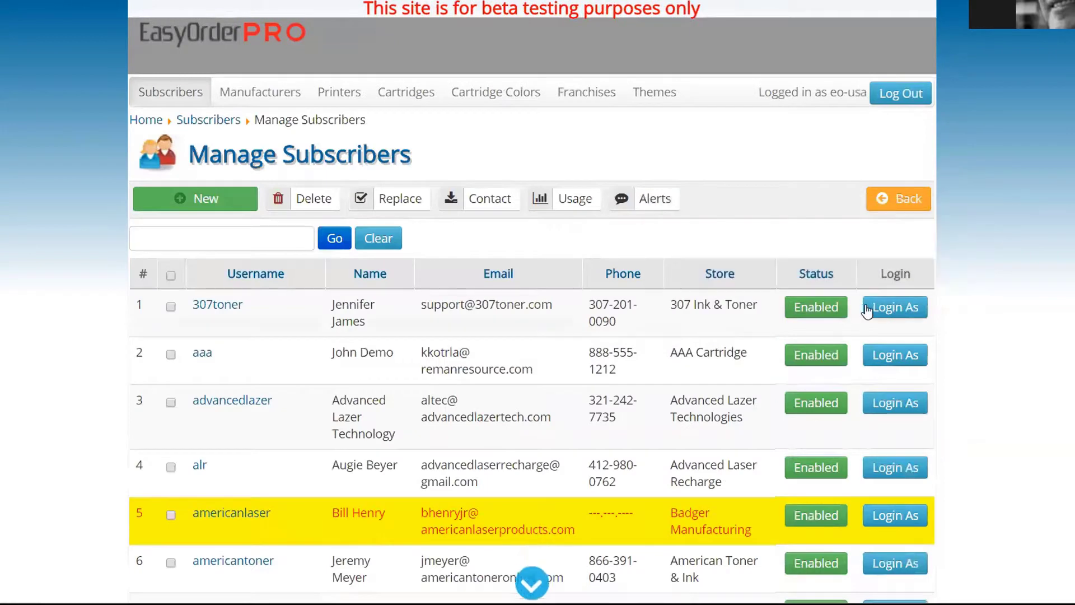
Log in as the demo subscriber's dealer account and open its customer list
left_click(895, 355)
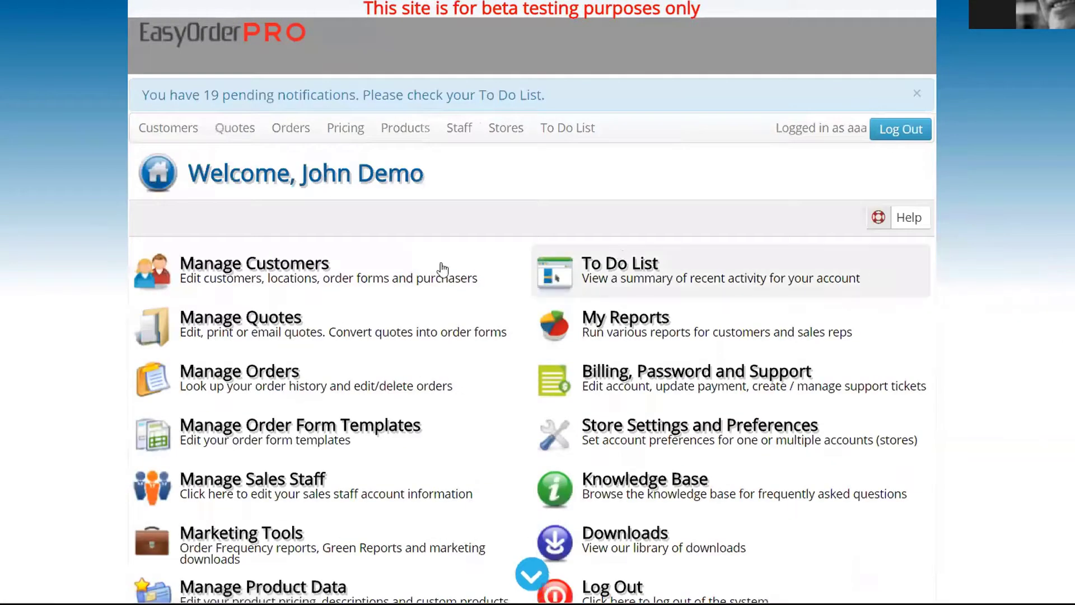
left_click(168, 283)
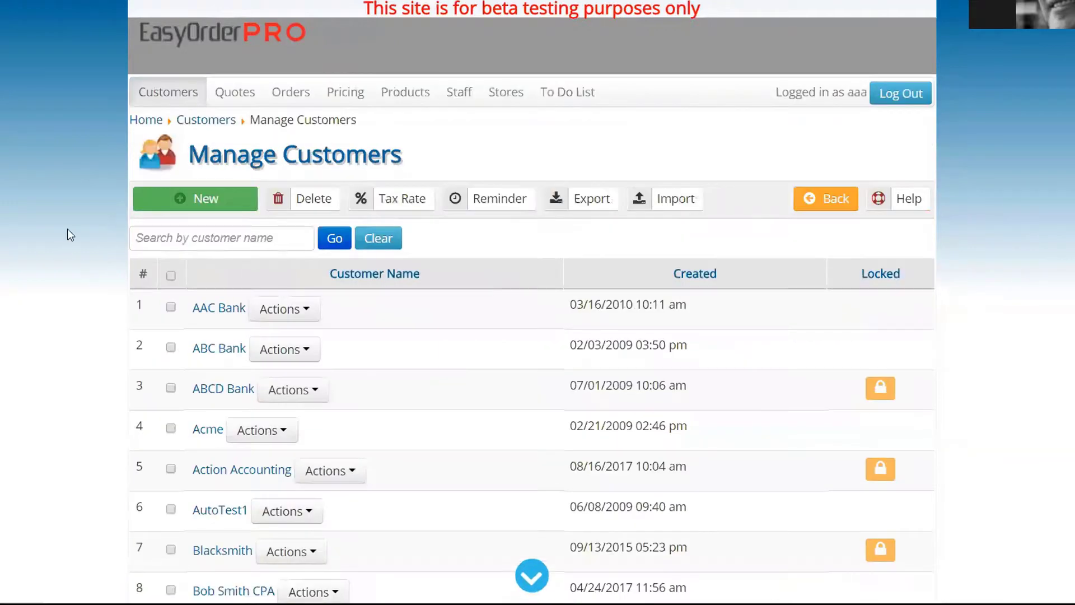
scroll(73, 230, "down", 1)
scroll(73, 230, "up", 1)
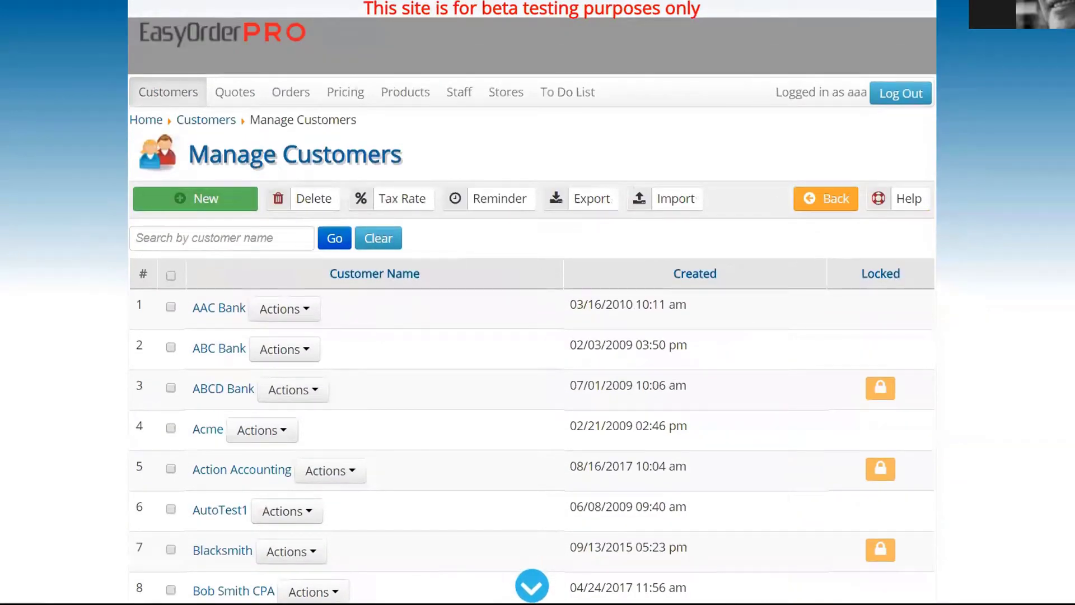
View the order form for AAC Bank's first location
left_click(270, 312)
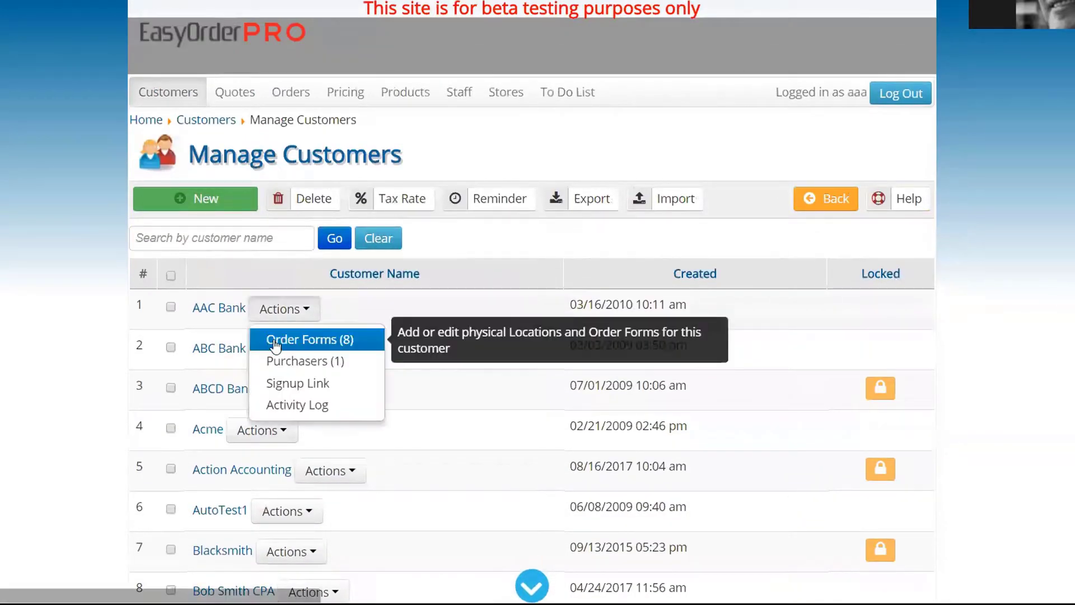
left_click(313, 340)
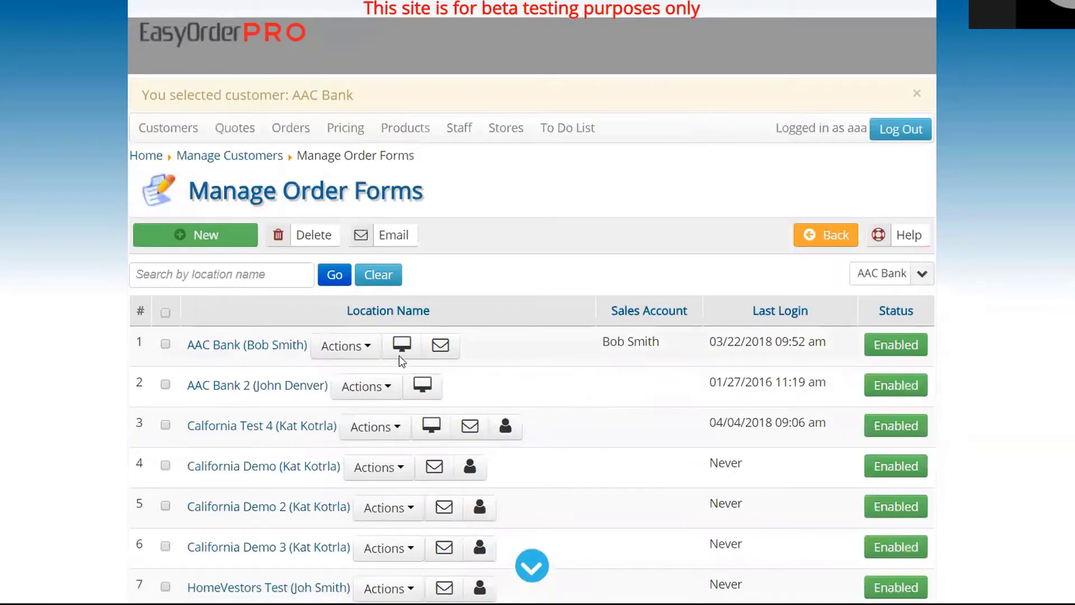
left_click(340, 351)
left_click(344, 398)
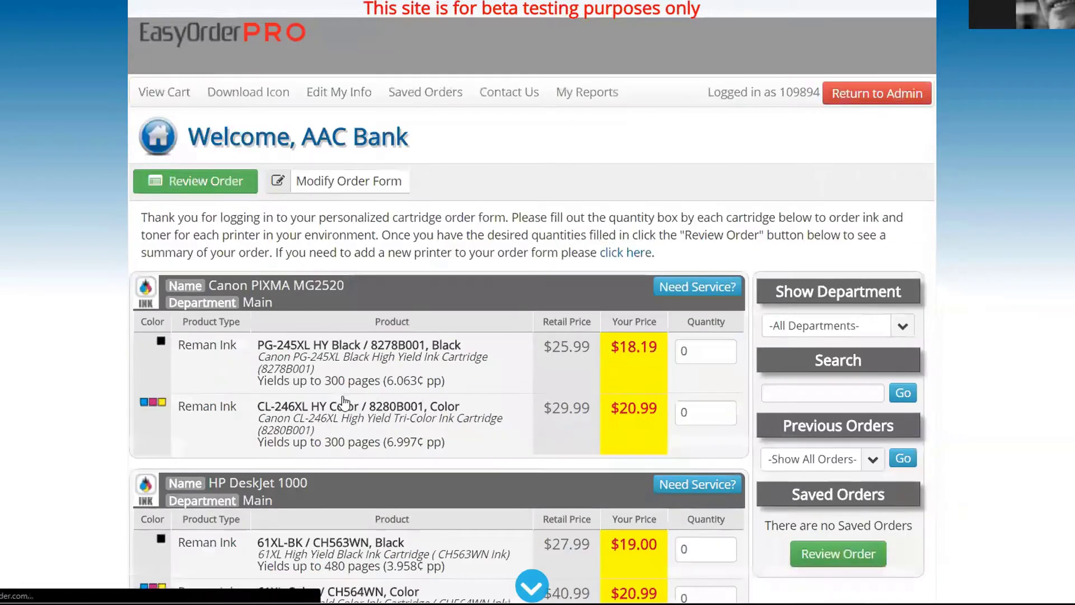
Exit full screen, widen the browser, and return to the CRS Printek portal's product data options
scroll(507, 336, "down", 3)
scroll(516, 346, "up", 3)
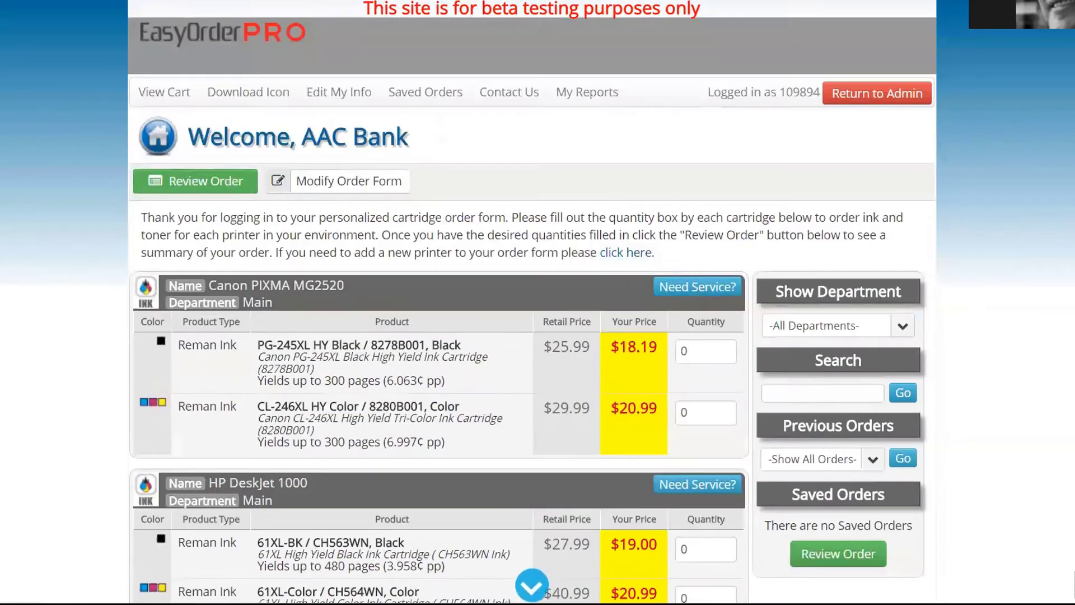
key("F11")
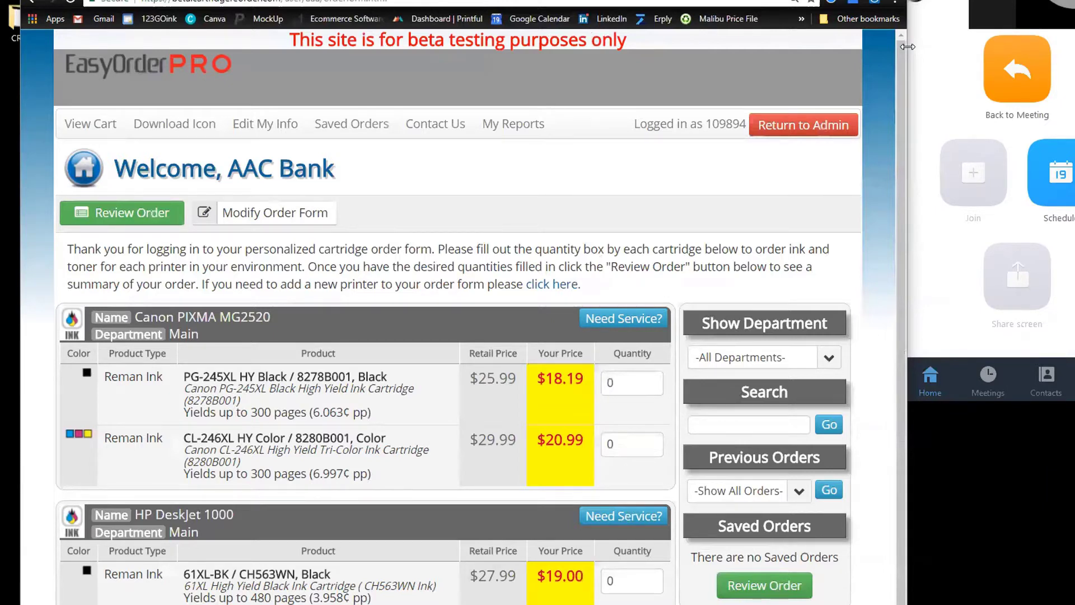
left_click_drag(908, 47, 982, 46)
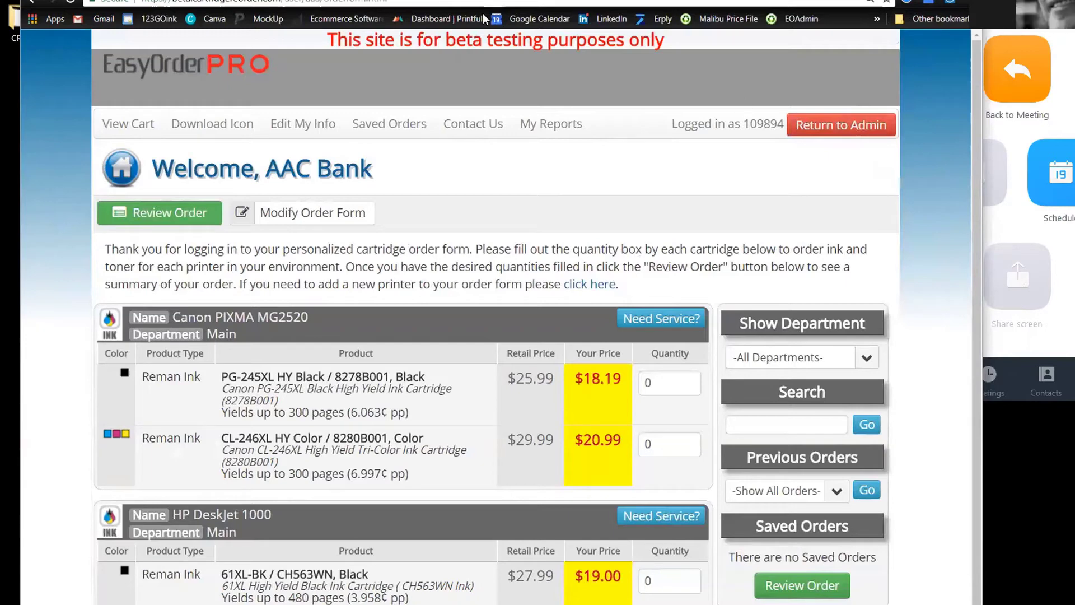
key("ctrl+Tab")
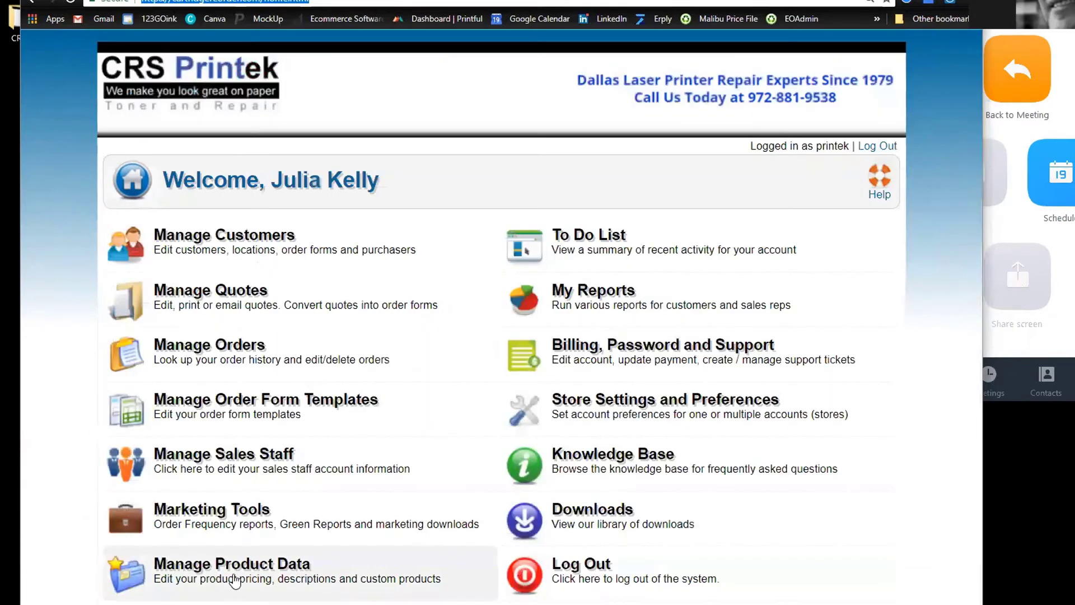
left_click(225, 563)
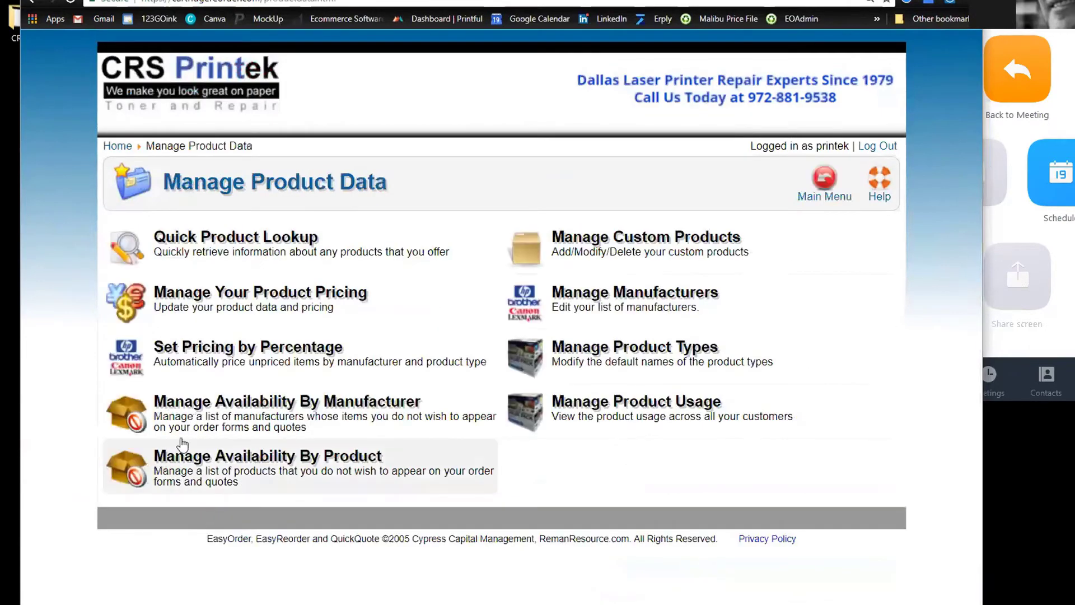